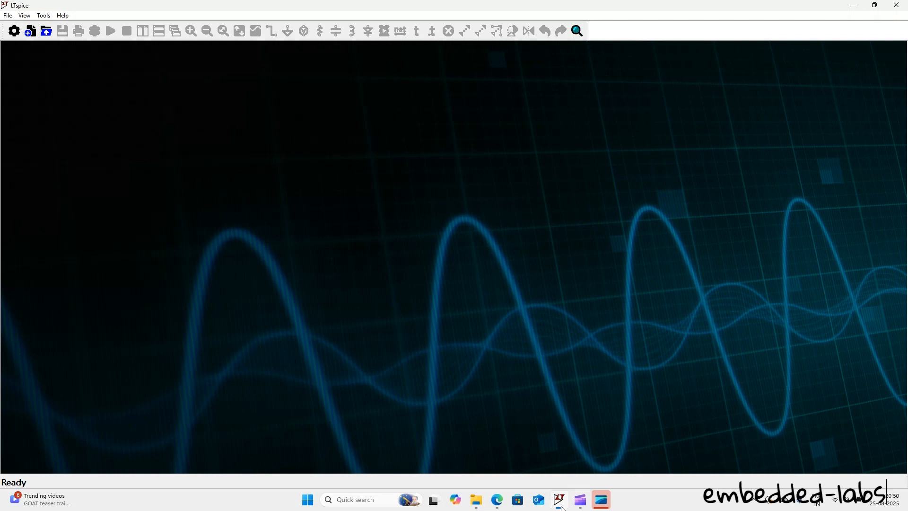
# Step: Close the empty LTspice window, sort the basic-gates folder by file type, and open the testbench-and schematic maximized
pyautogui.moveTo(60, 9); pyautogui.dragTo(277, 89)
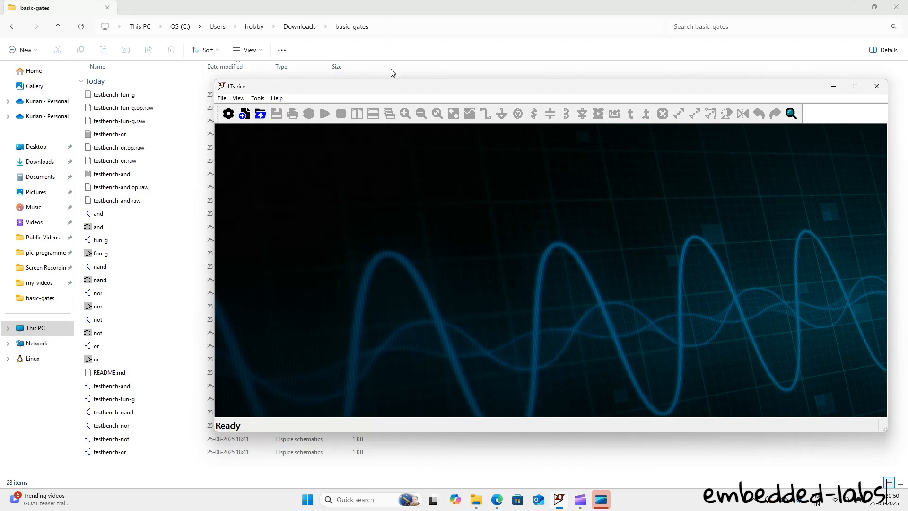
pyautogui.click(877, 87)
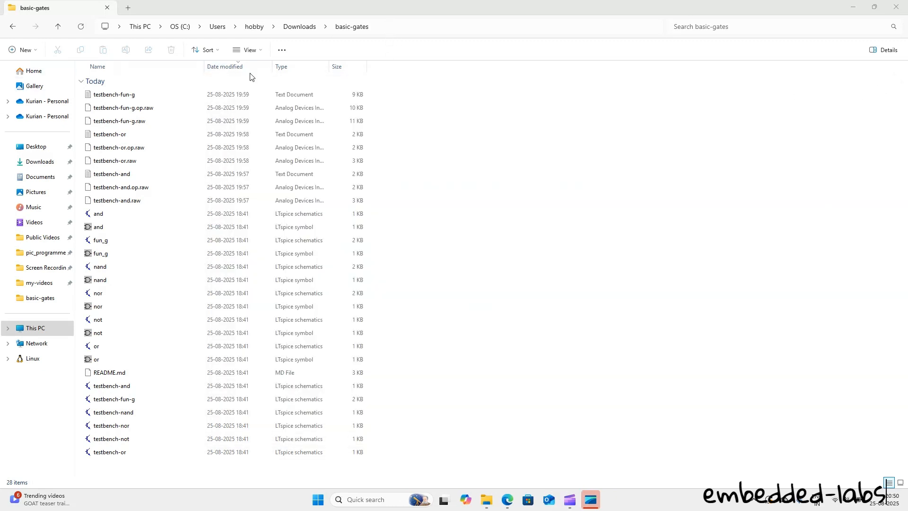
pyautogui.click(288, 68)
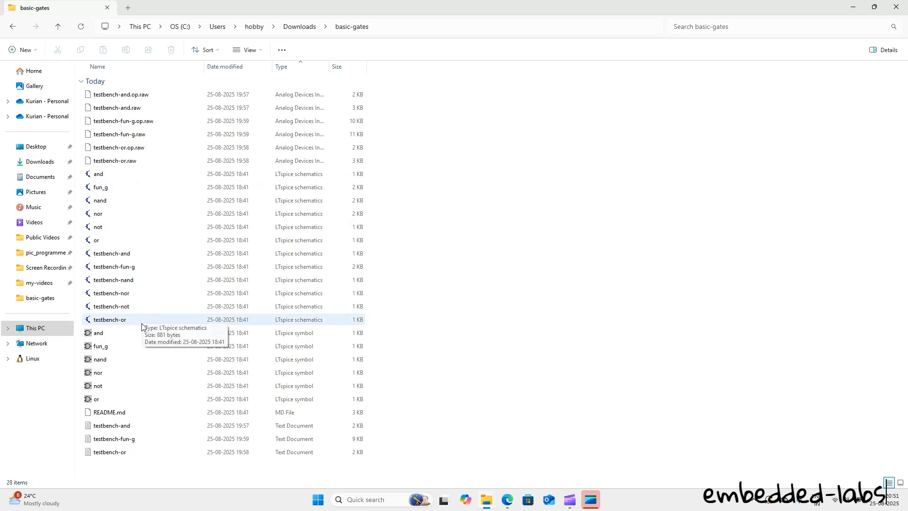
pyautogui.click(131, 256)
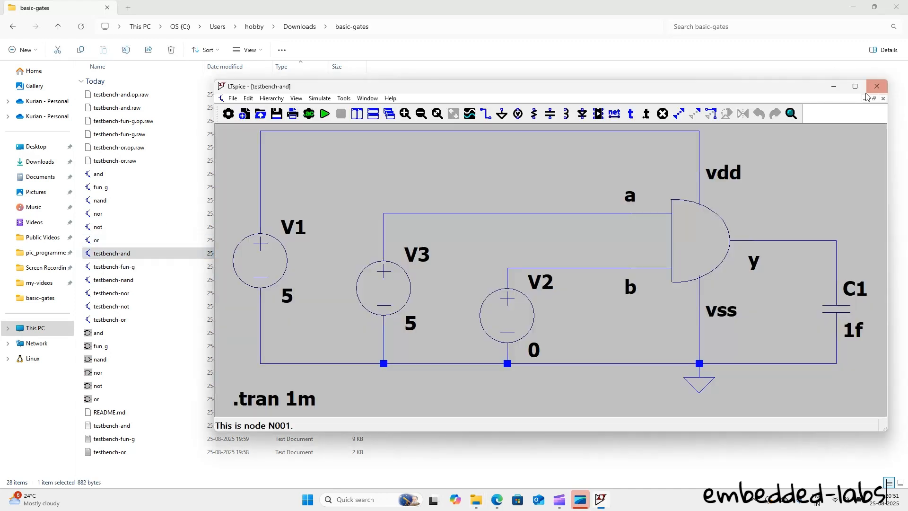
pyautogui.click(855, 86)
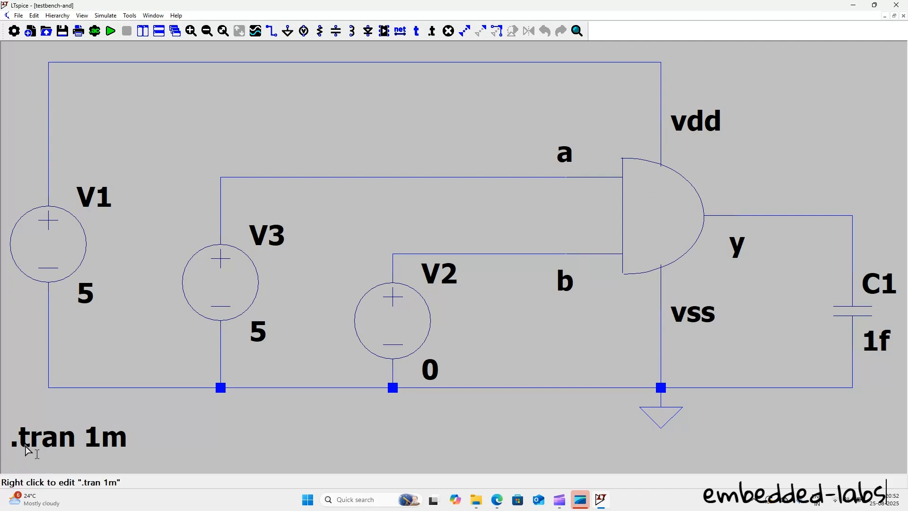
# Step: Run the AND testbench's transient analysis with a stop time of 1m and plot the voltage at output y
pyautogui.rightClick(52, 446)
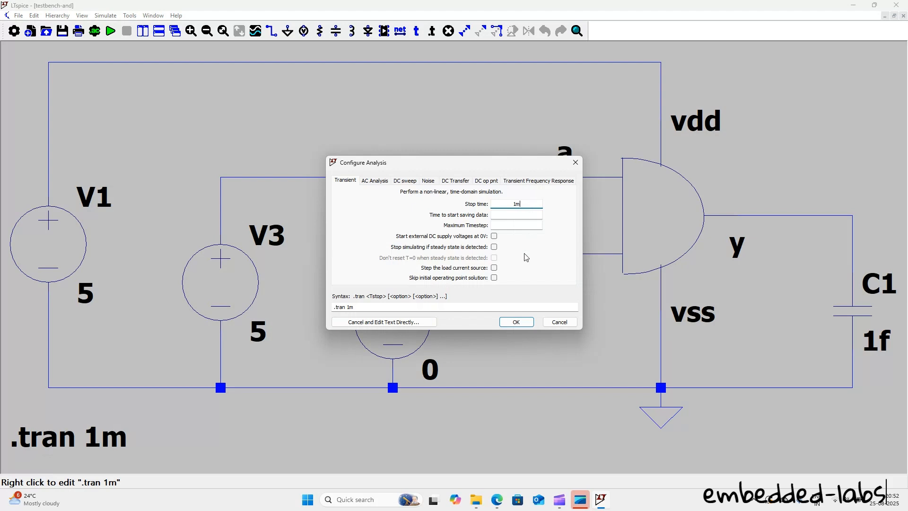
pyautogui.click(516, 322)
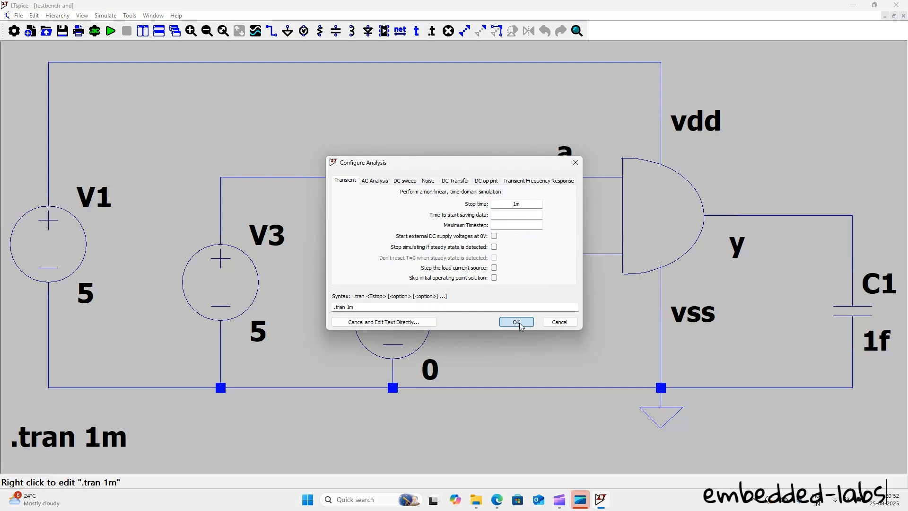
pyautogui.click(111, 33)
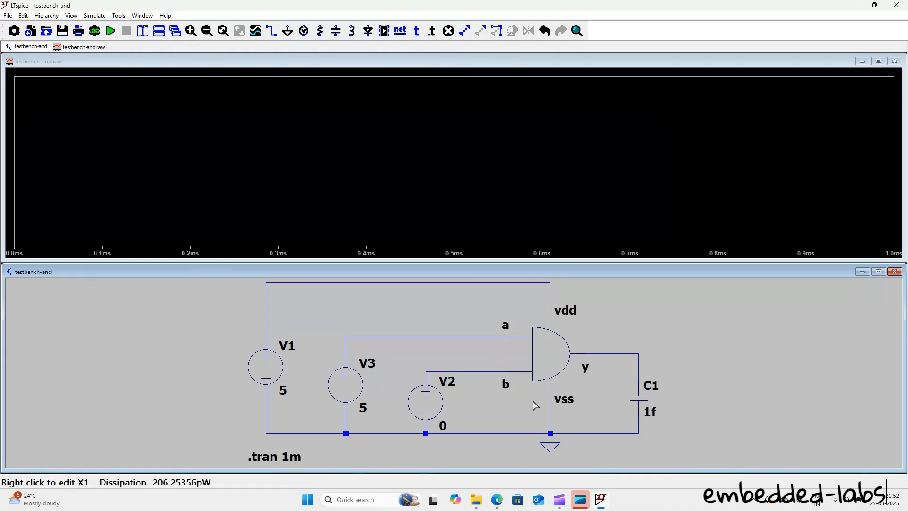
pyautogui.click(637, 352)
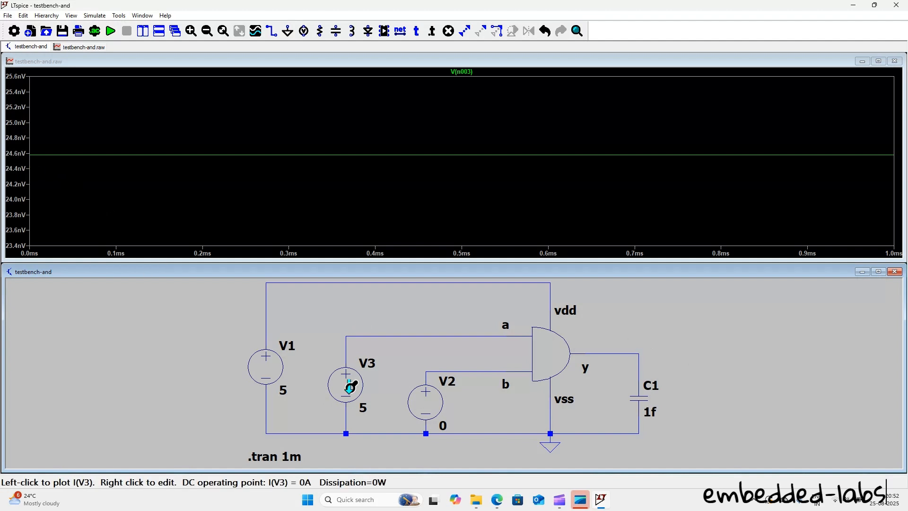
# Step: Place .op data labels on the AND gate's input wires a and b and on its output wire y
pyautogui.rightClick(416, 337)
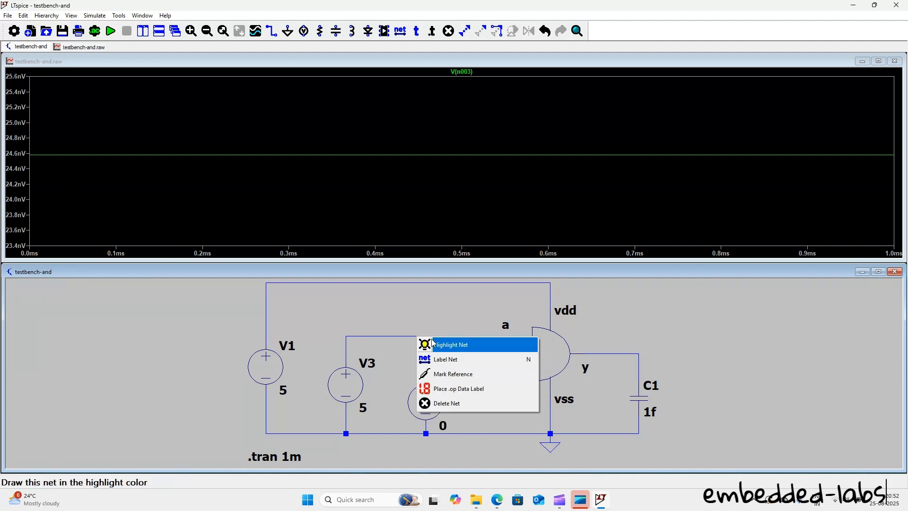
pyautogui.click(442, 392)
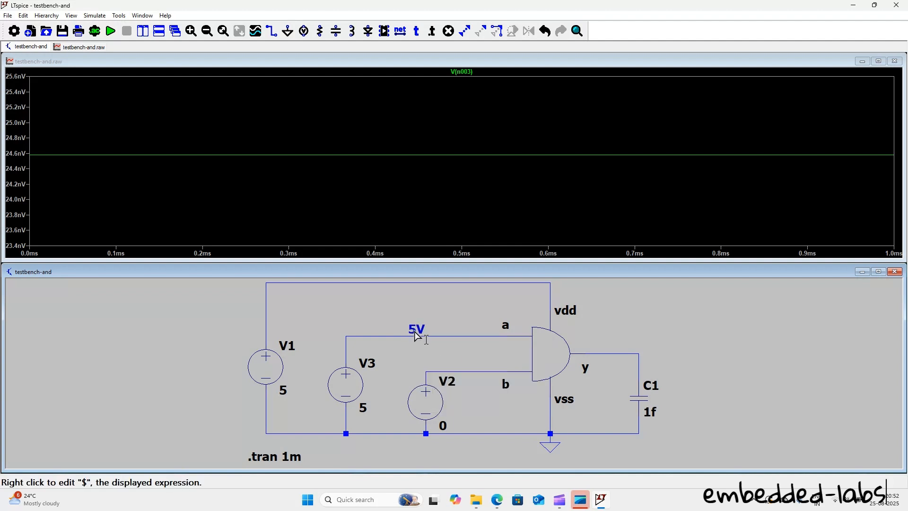
pyautogui.rightClick(467, 372)
pyautogui.click(494, 423)
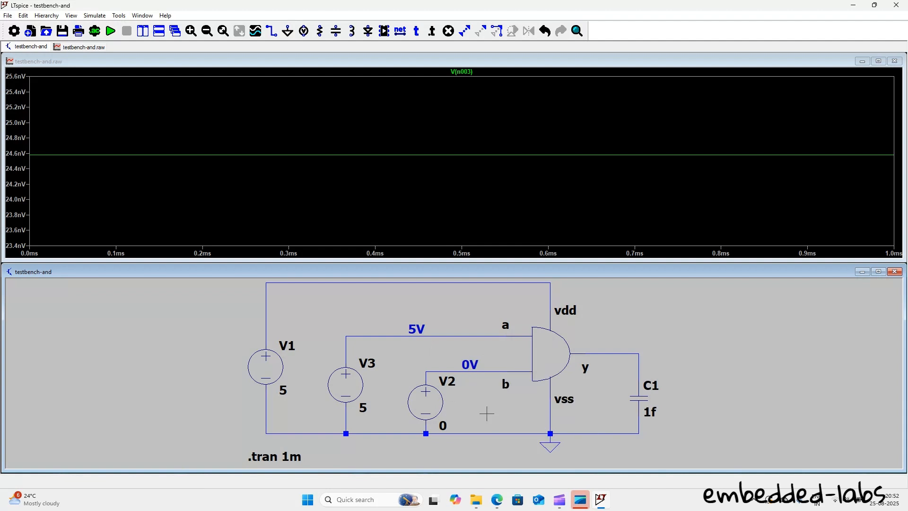
pyautogui.rightClick(626, 353)
pyautogui.click(674, 409)
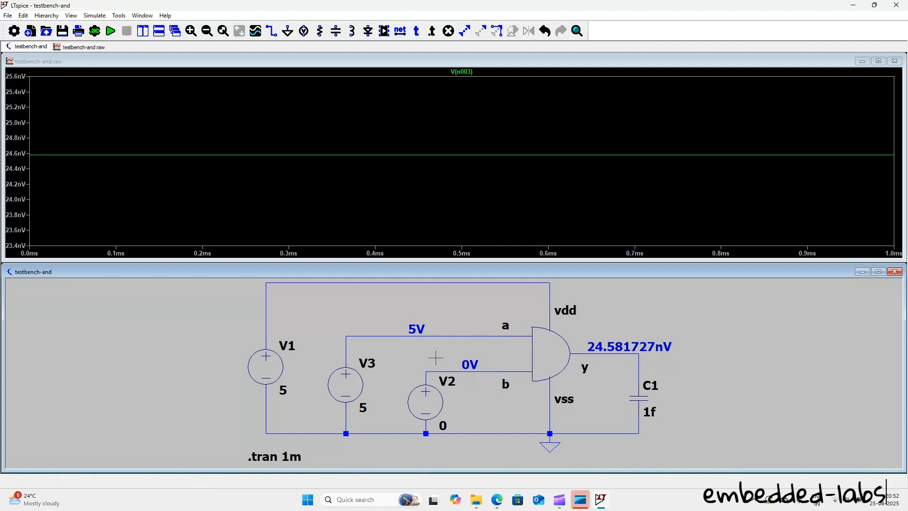
# Step: Set voltage source V2's DC value to 5 V in the AND testbench and rerun the simulation
pyautogui.rightClick(477, 371)
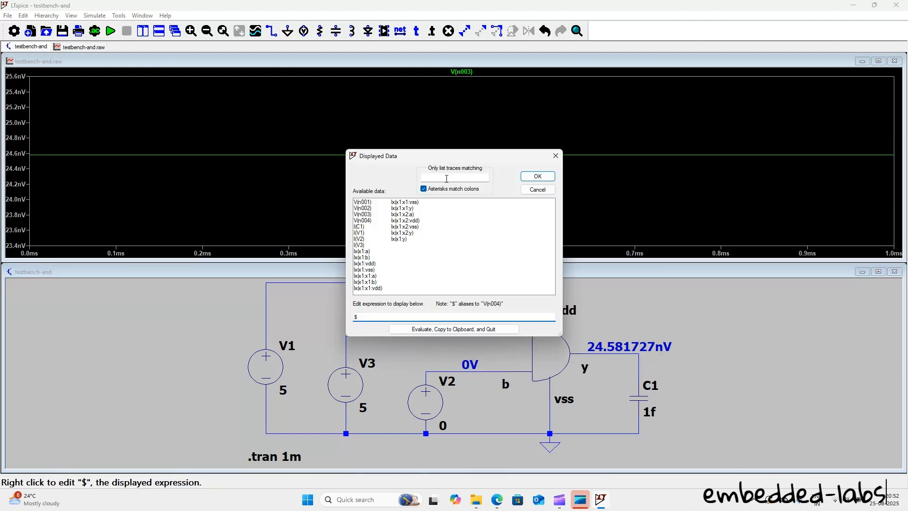
pyautogui.click(538, 190)
pyautogui.rightClick(434, 406)
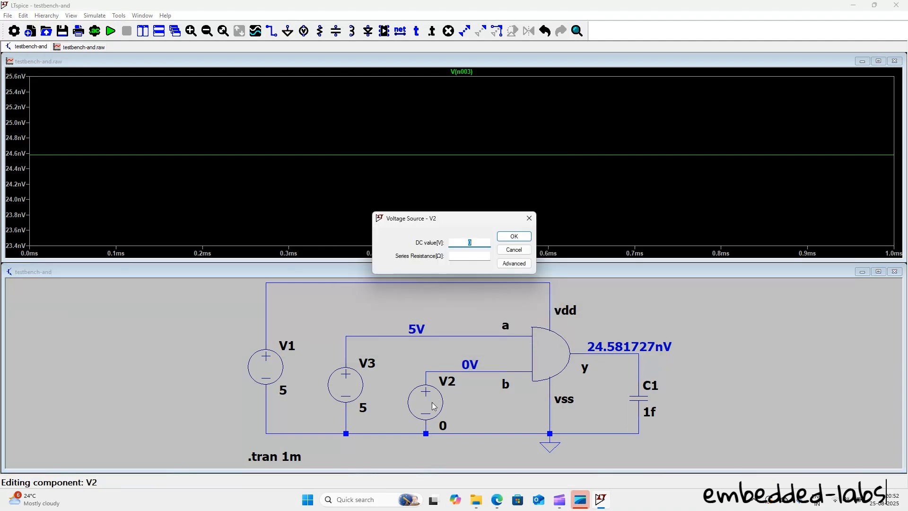
pyautogui.write('5')
pyautogui.click(514, 236)
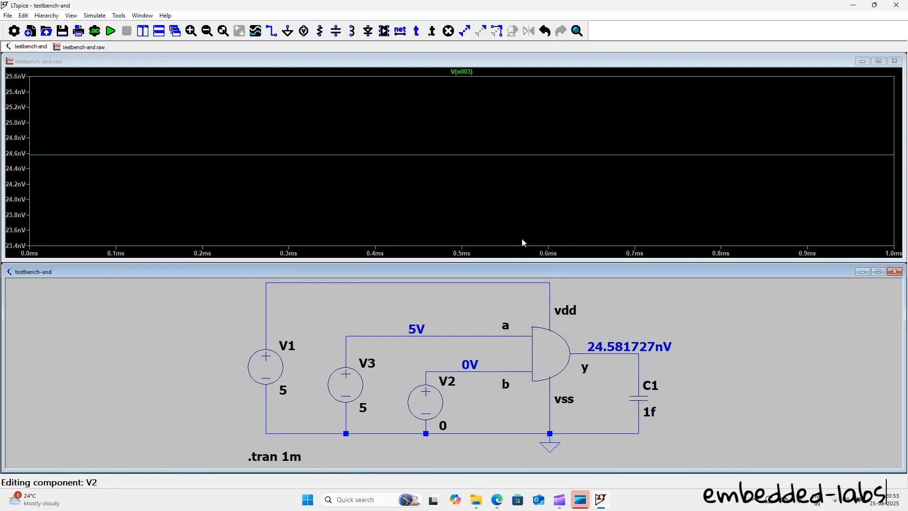
pyautogui.click(111, 31)
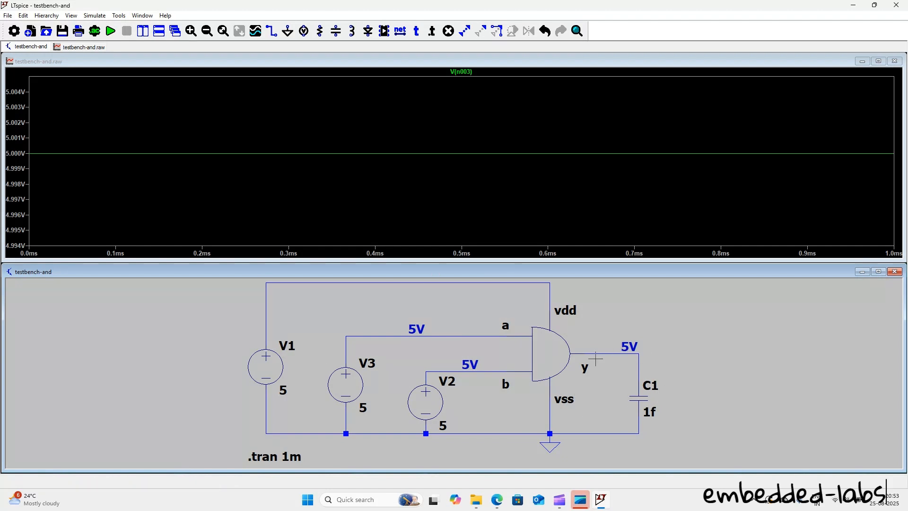
# Step: Inspect the AND gate block's internal schematic, close it, and open the and schematic file from the basic-gates folder in File Explorer
pyautogui.rightClick(543, 356)
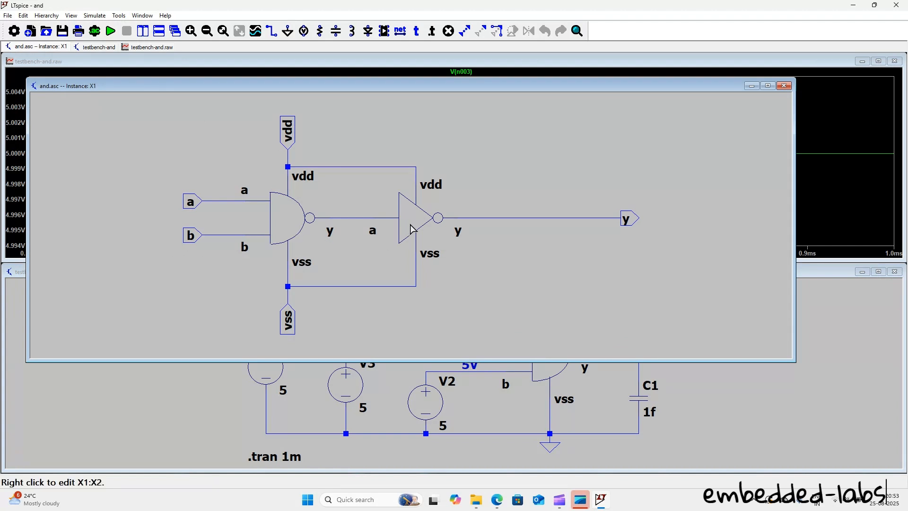
pyautogui.click(784, 86)
pyautogui.moveTo(476, 499)
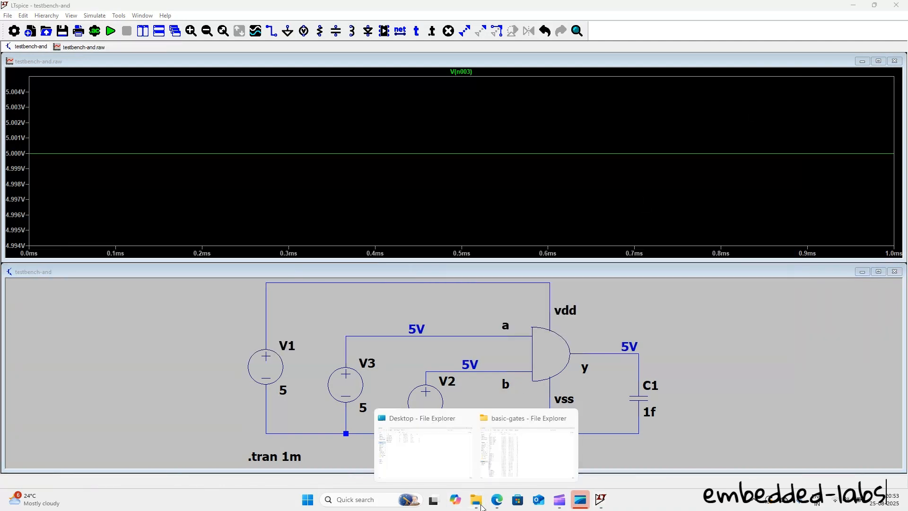
pyautogui.click(518, 457)
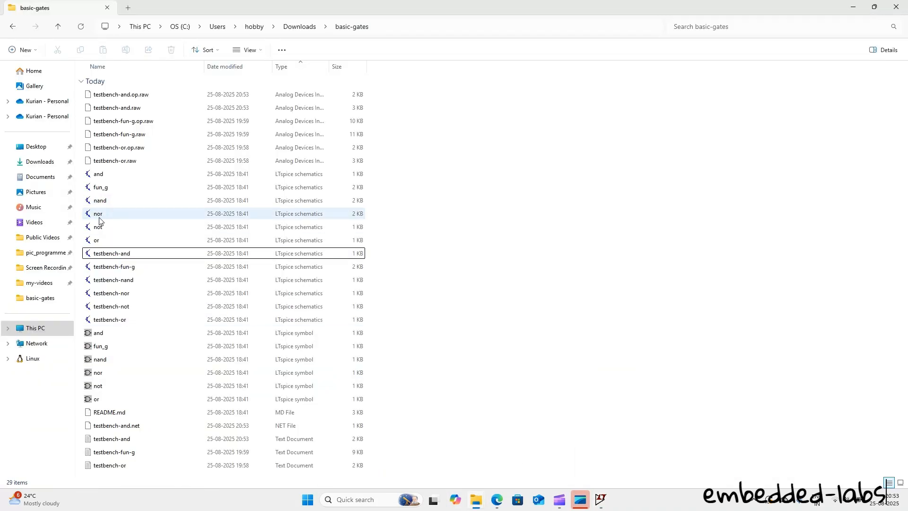
pyautogui.click(115, 177)
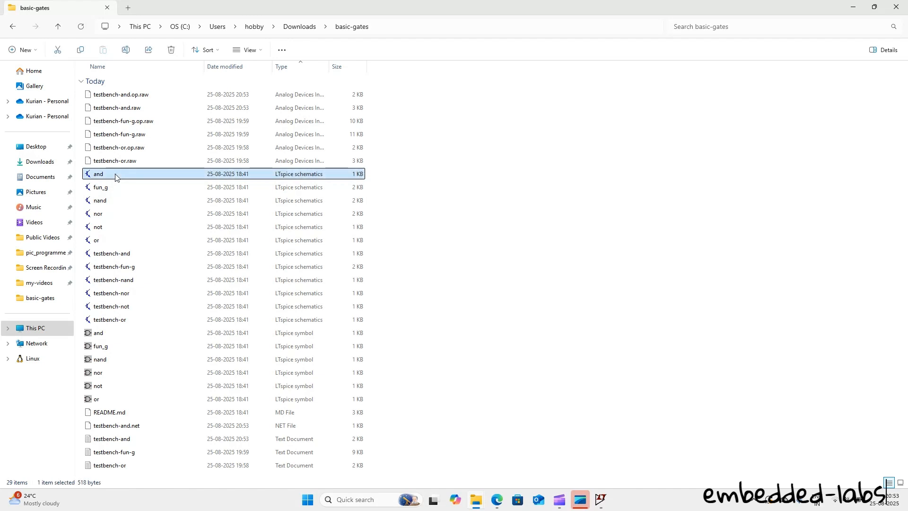
pyautogui.doubleClick(115, 176)
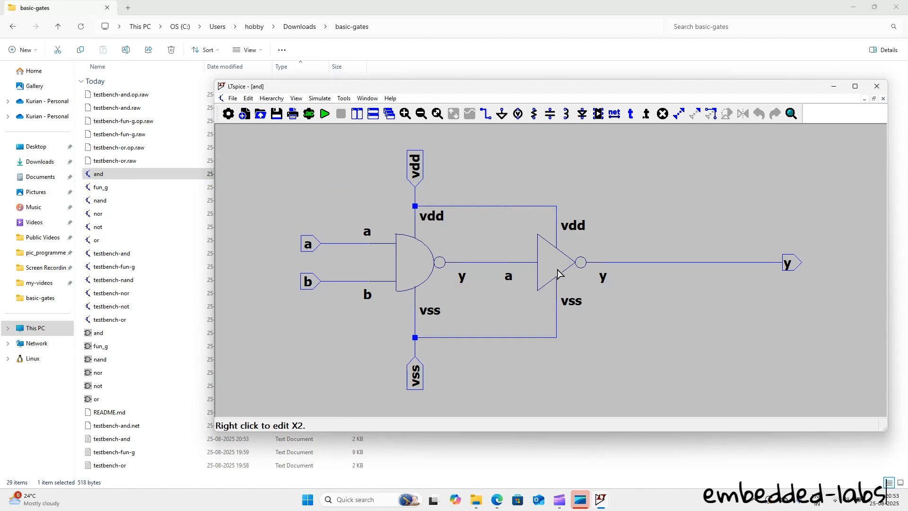
# Step: Examine the transistor-level schematics of the NAND and NOT blocks inside the and schematic, and close that LTspice window
pyautogui.doubleClick(419, 263)
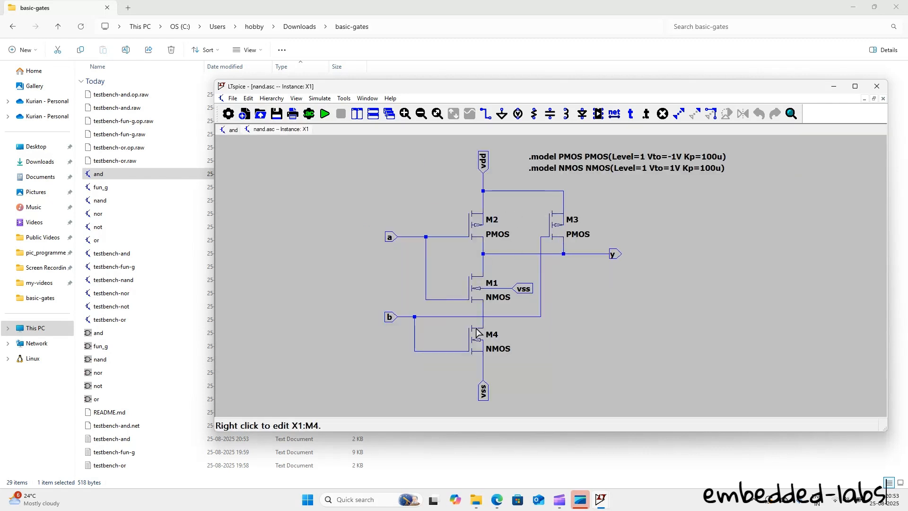
pyautogui.click(227, 130)
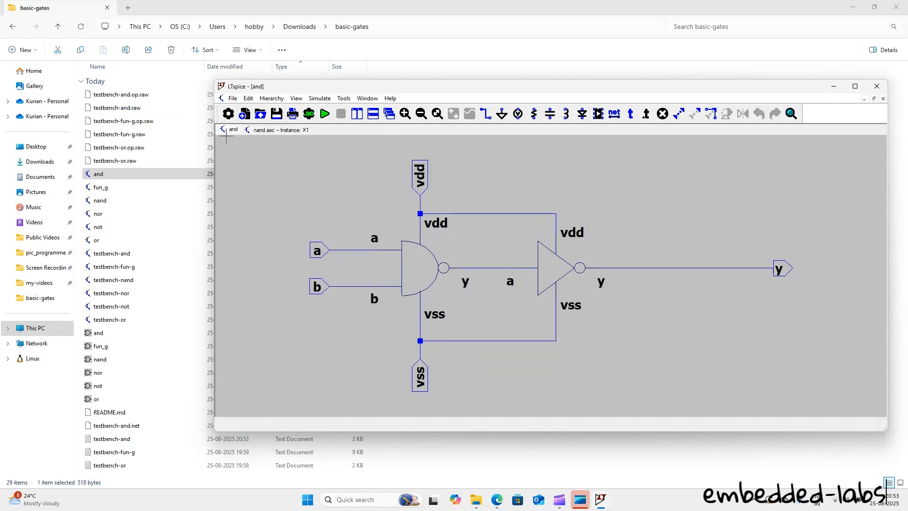
pyautogui.doubleClick(562, 268)
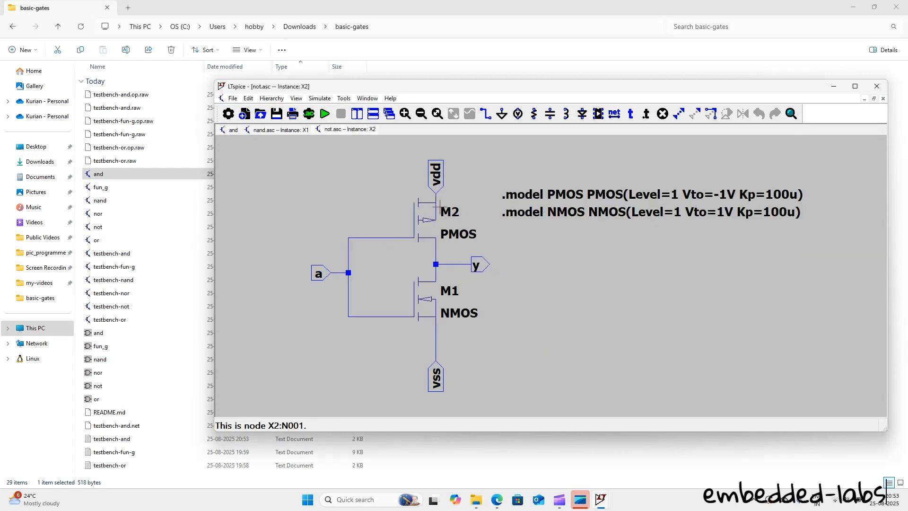
pyautogui.click(876, 86)
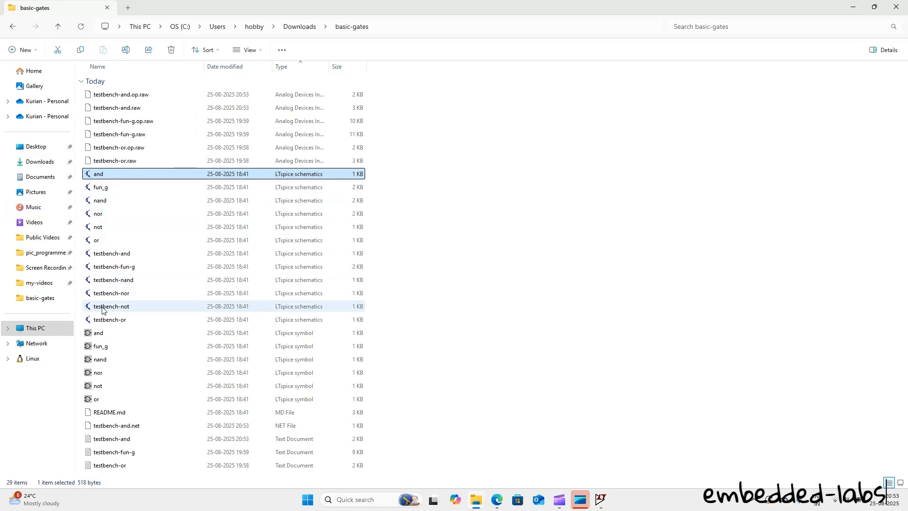
# Step: Simulate the testbench-or schematic from the basic-gates folder in a maximized window and plot the voltage at output y
pyautogui.doubleClick(129, 324)
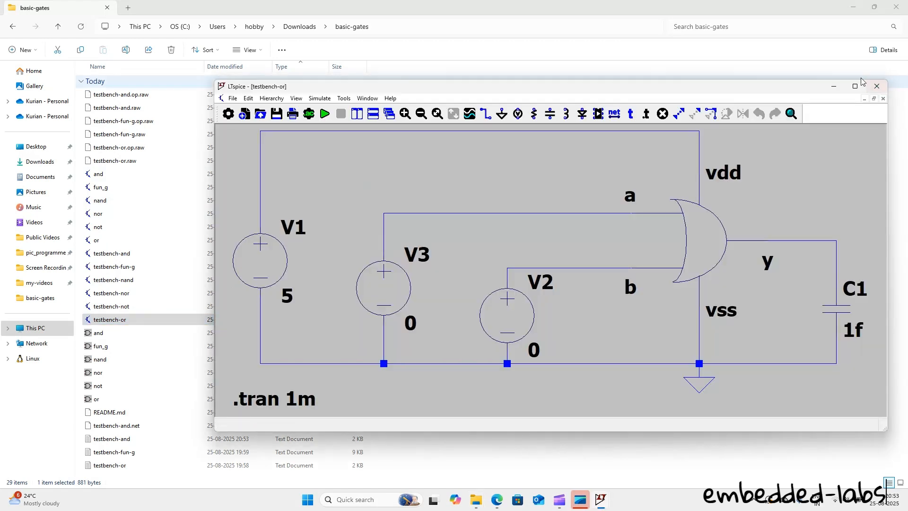
pyautogui.click(850, 85)
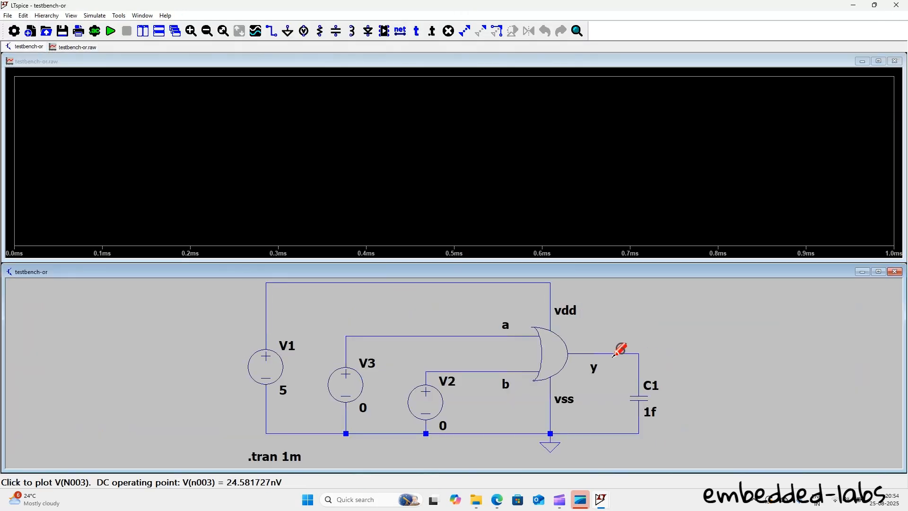
pyautogui.click(613, 354)
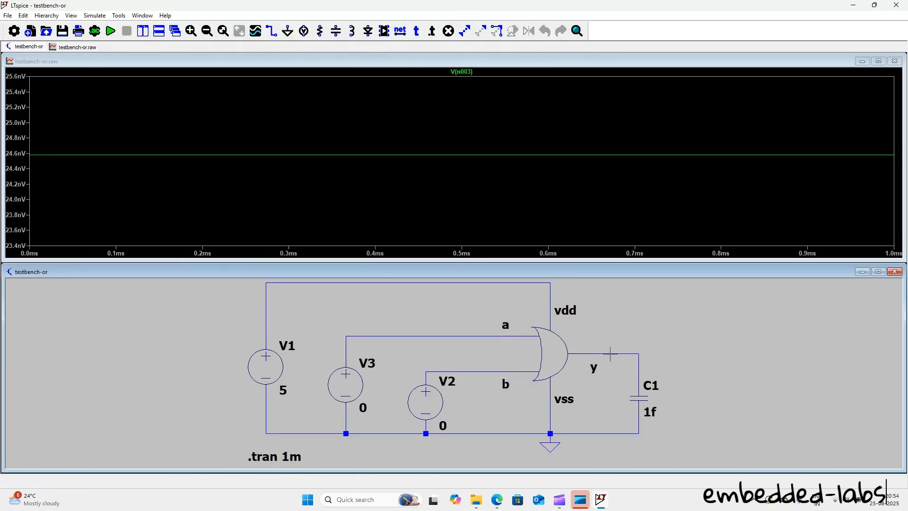
# Step: Place .op data labels on the OR gate's input wires a and b and on its output wire y
pyautogui.rightClick(393, 335)
pyautogui.click(426, 386)
pyautogui.rightClick(484, 372)
pyautogui.click(525, 424)
pyautogui.rightClick(597, 358)
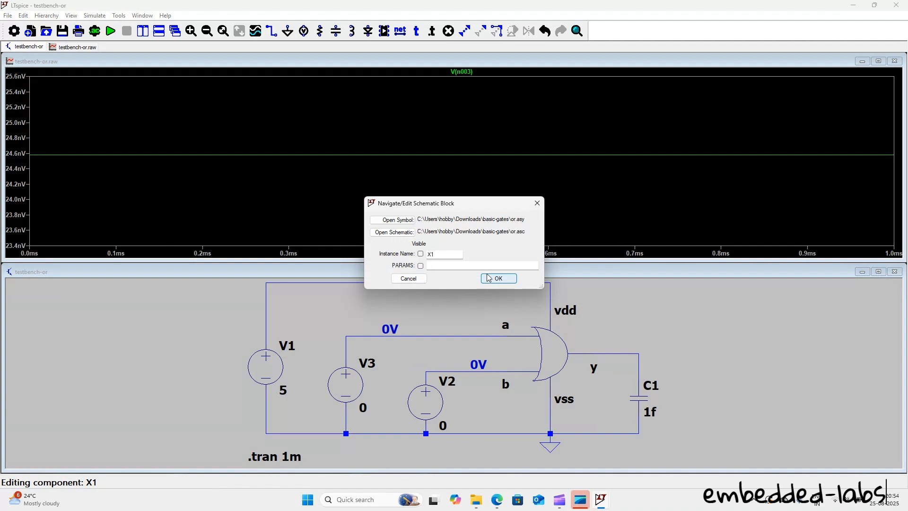
pyautogui.click(408, 278)
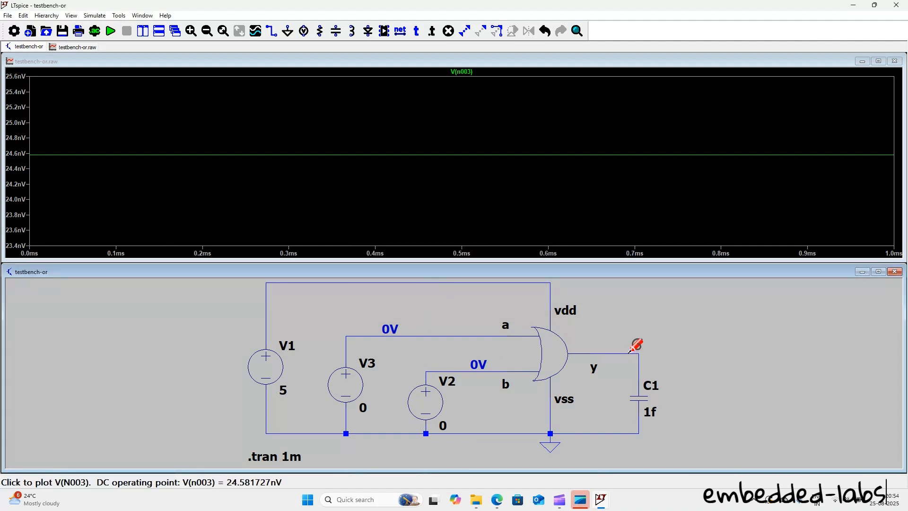
pyautogui.rightClick(629, 353)
pyautogui.click(667, 405)
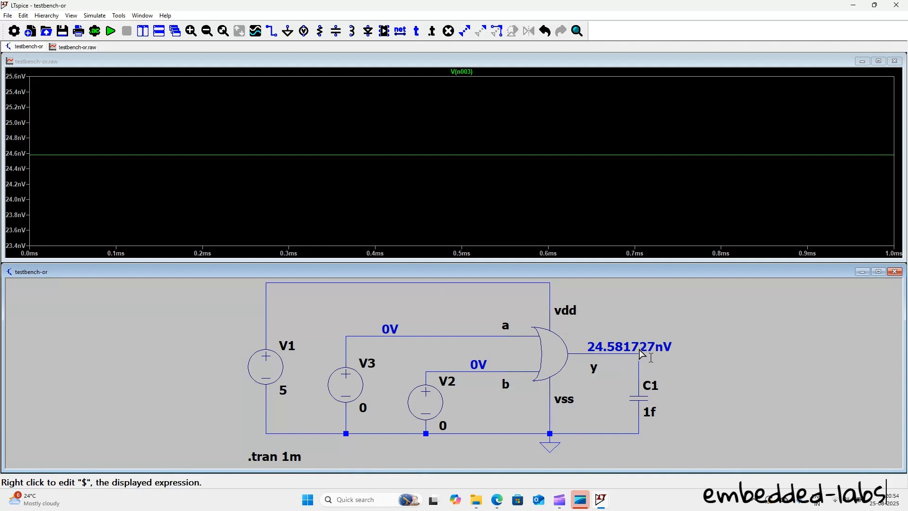
# Step: Set voltage source V2's DC value to 5 V in the OR testbench and rerun the simulation
pyautogui.rightClick(430, 399)
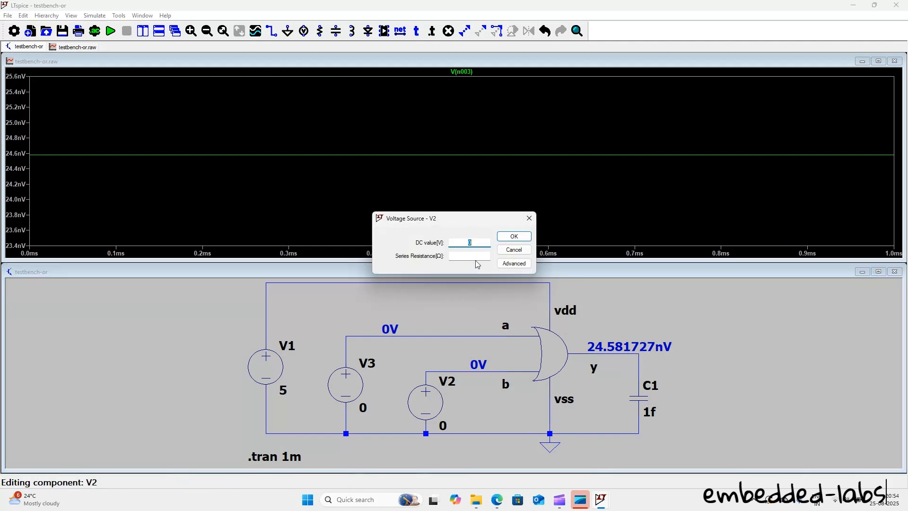
pyautogui.write('5')
pyautogui.click(509, 235)
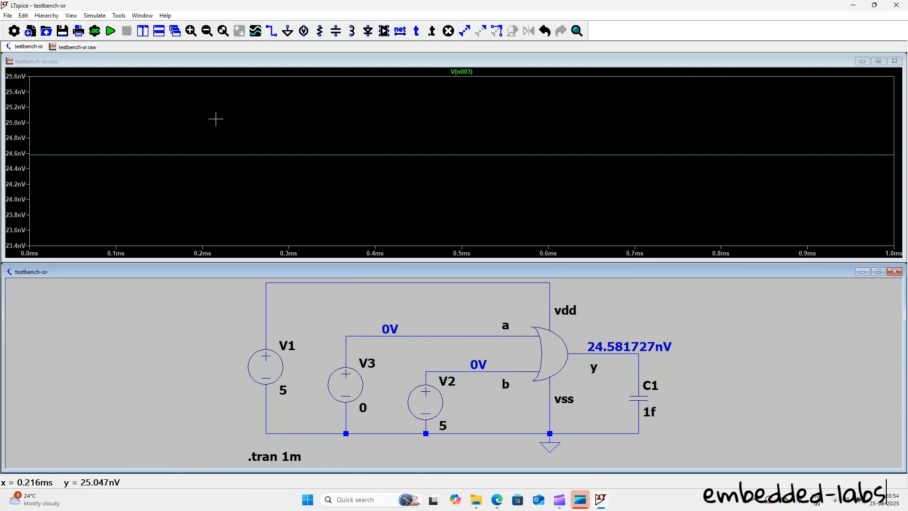
pyautogui.click(113, 31)
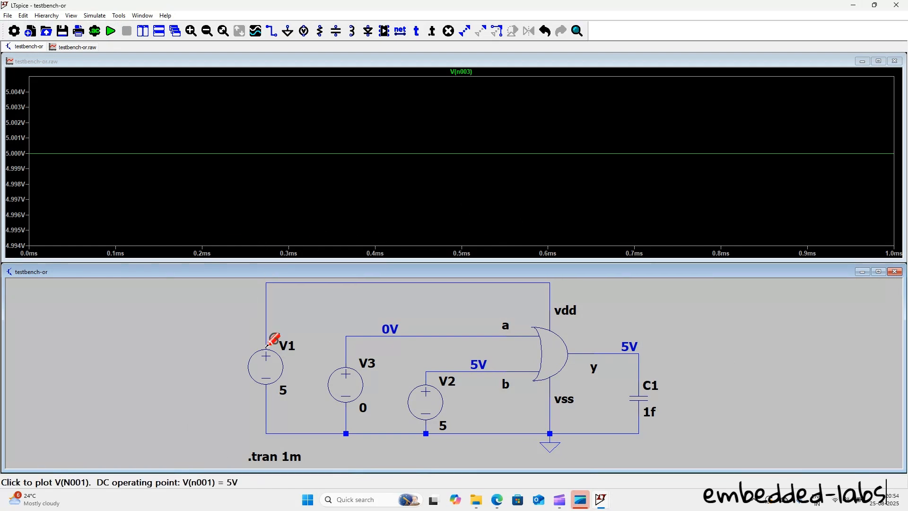
# Step: Examine the or schematic inside the OR gate and the transistor-level schematics of its NOR and NOT blocks
pyautogui.rightClick(550, 358)
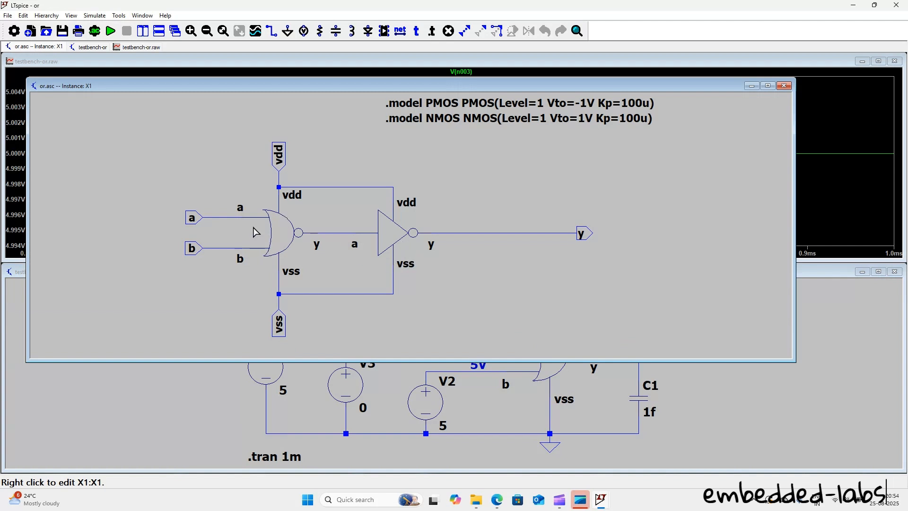
pyautogui.rightClick(279, 230)
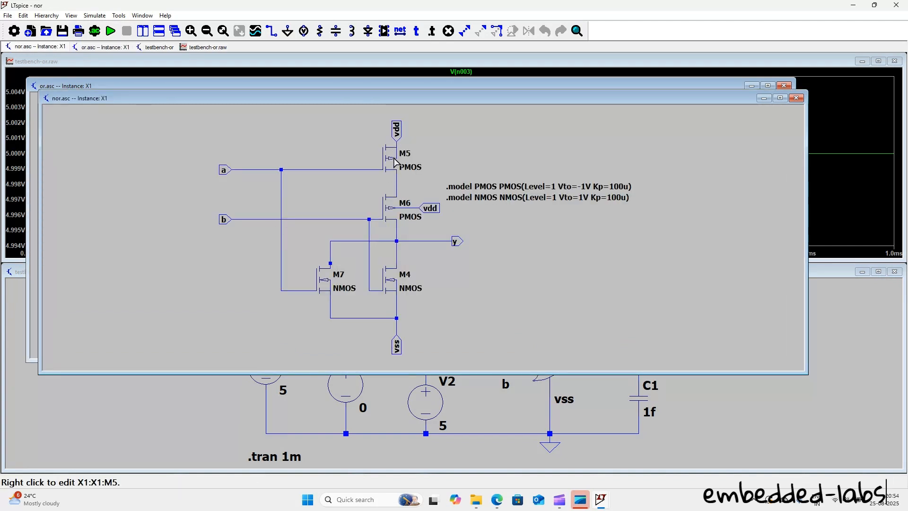
pyautogui.click(796, 97)
pyautogui.rightClick(398, 231)
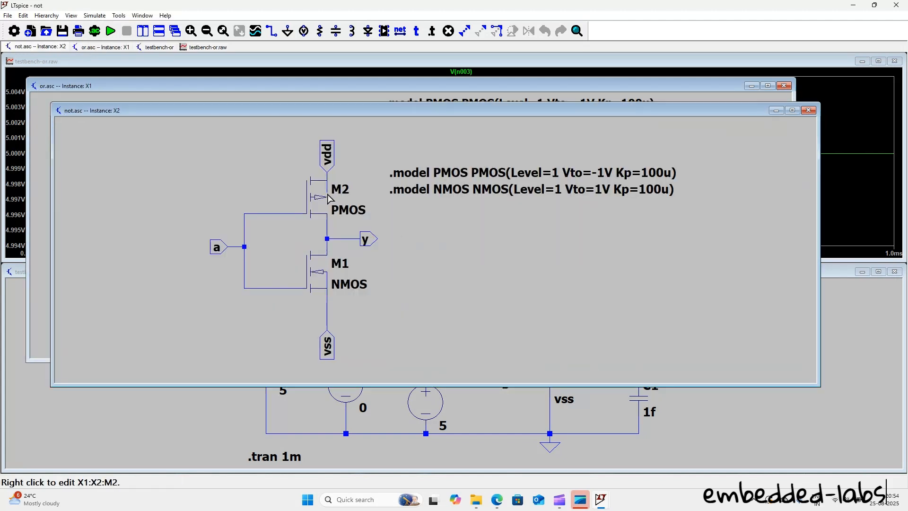
pyautogui.click(808, 110)
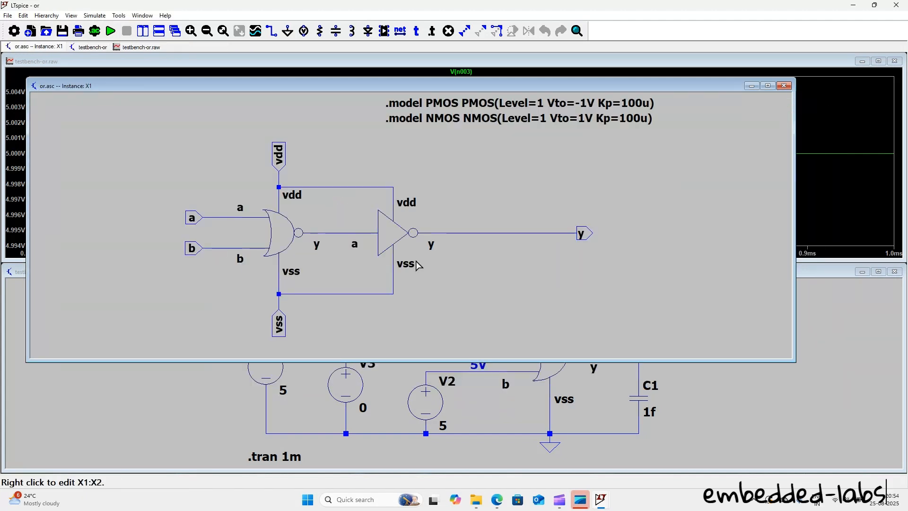
# Step: Check the schematic and symbol files in the basic-gates folder, then return to LTspice and close the or schematic
pyautogui.moveTo(475, 499)
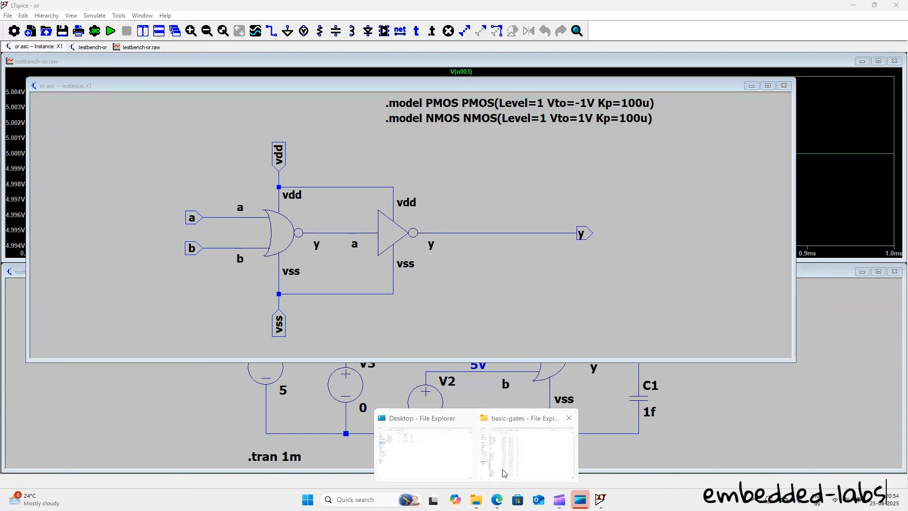
pyautogui.click(525, 449)
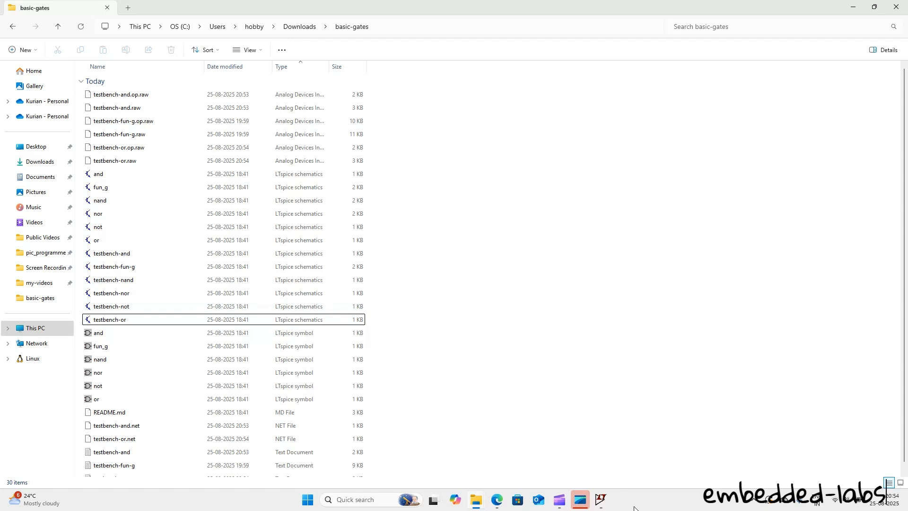
pyautogui.click(598, 501)
pyautogui.click(637, 468)
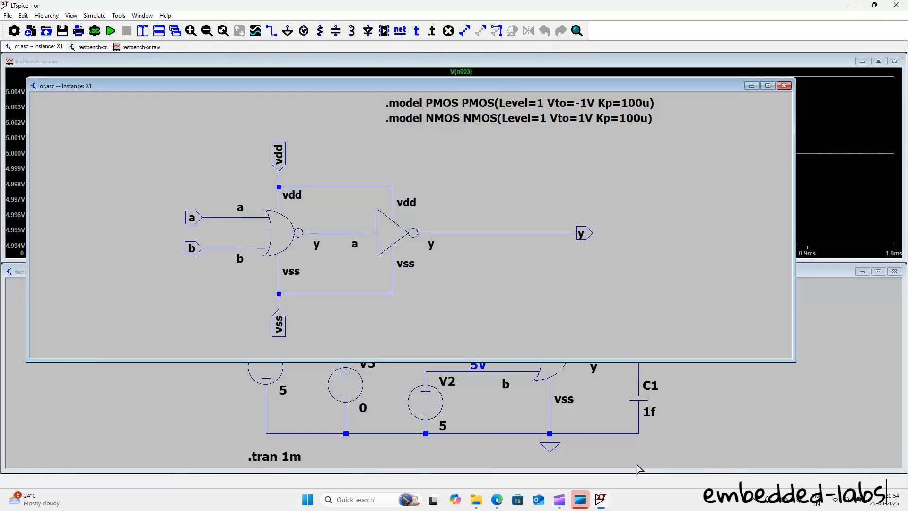
pyautogui.click(784, 86)
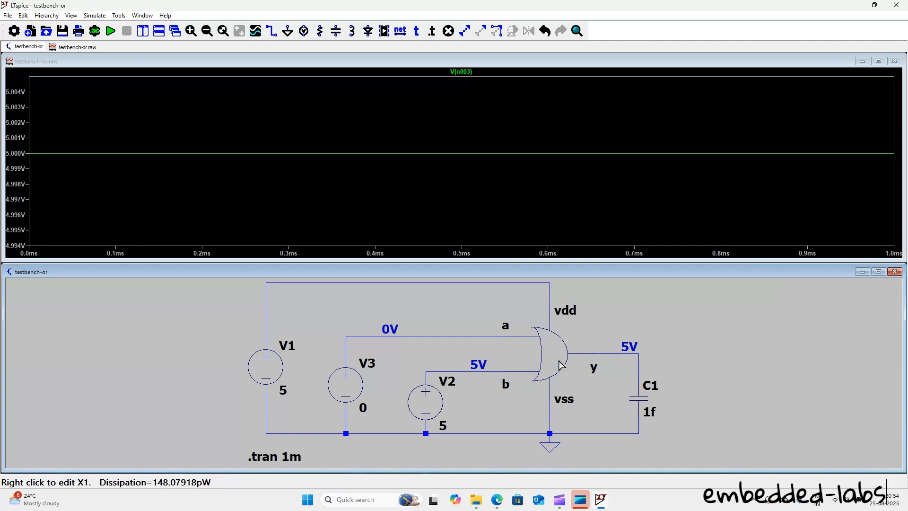
# Step: Maximize the testbench-or schematic, view the OR gate's underlying schematic, and return to the testbench
pyautogui.click(877, 272)
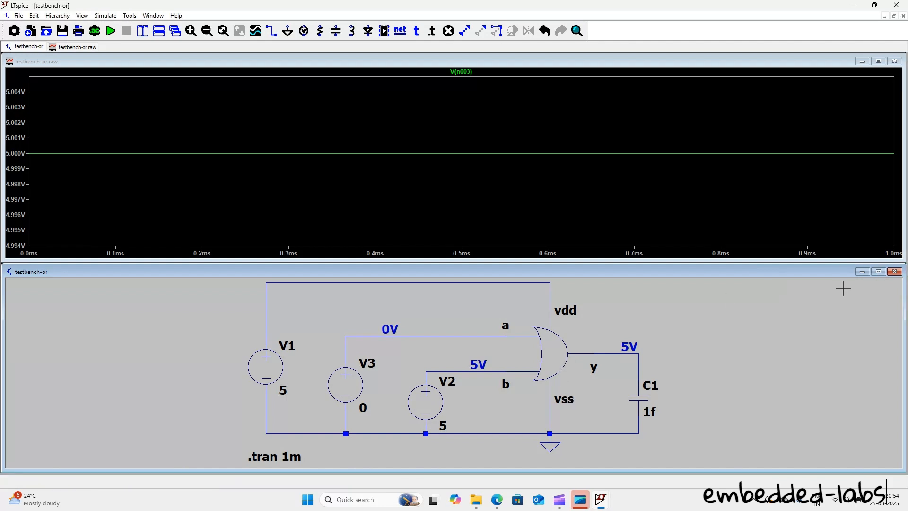
pyautogui.moveTo(556, 235); pyautogui.dragTo(484, 208)
pyautogui.click(482, 217)
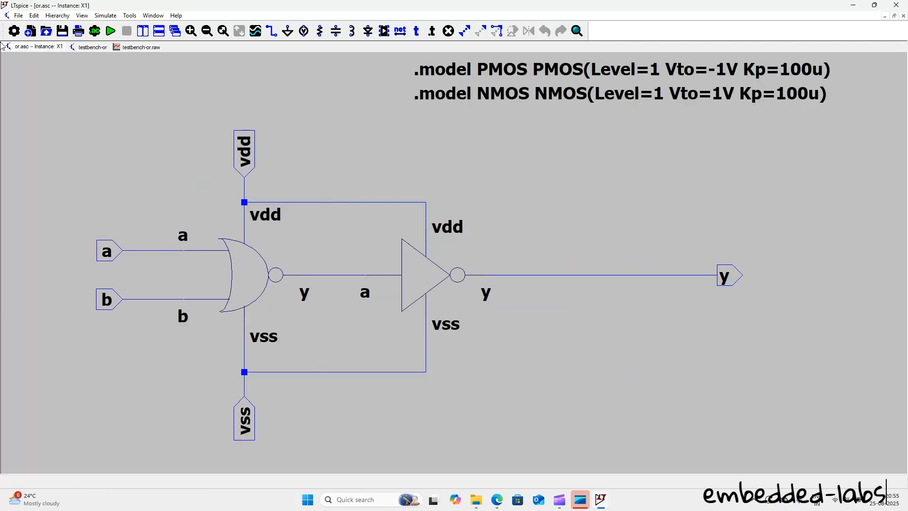
pyautogui.click(90, 48)
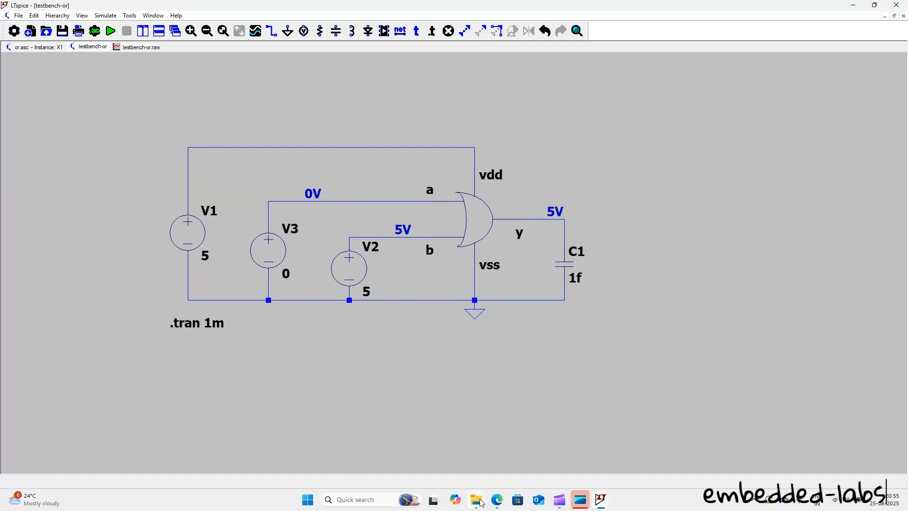
pyautogui.moveTo(475, 499)
pyautogui.moveTo(522, 453)
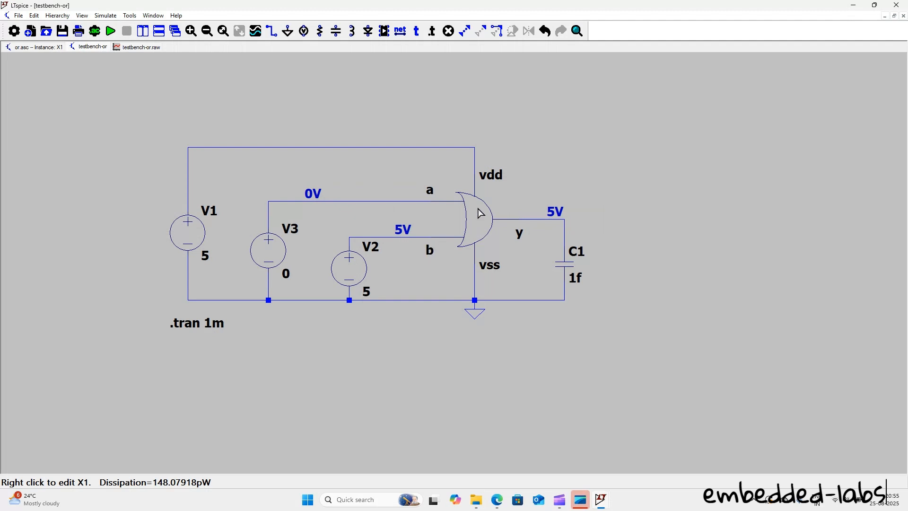
pyautogui.moveTo(415, 166); pyautogui.dragTo(401, 148)
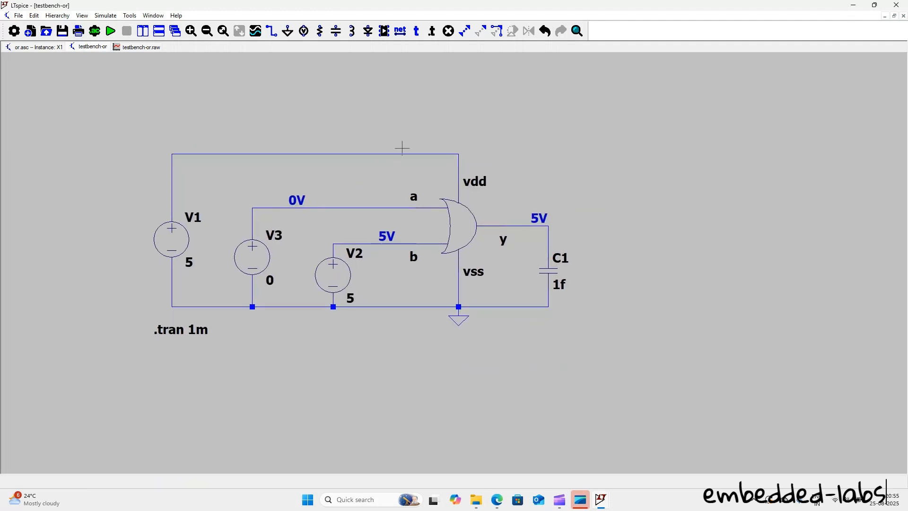
# Step: Delete the OR gate symbol from the testbench-or schematic
pyautogui.rightClick(648, 151)
pyautogui.moveTo(703, 249)
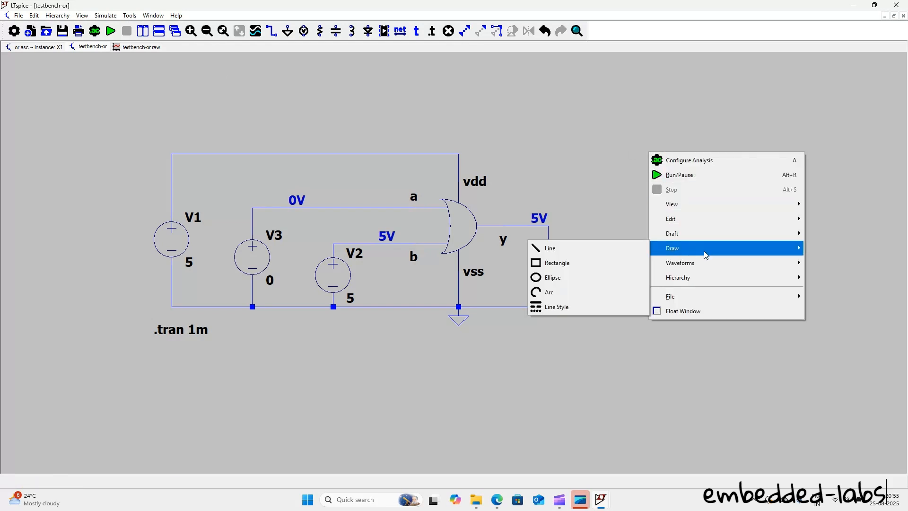
pyautogui.moveTo(695, 226)
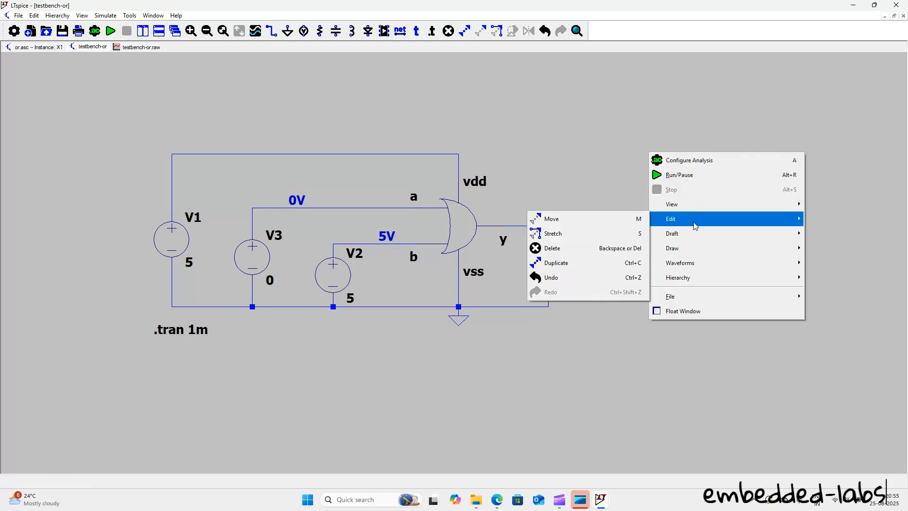
pyautogui.click(552, 249)
pyautogui.click(461, 229)
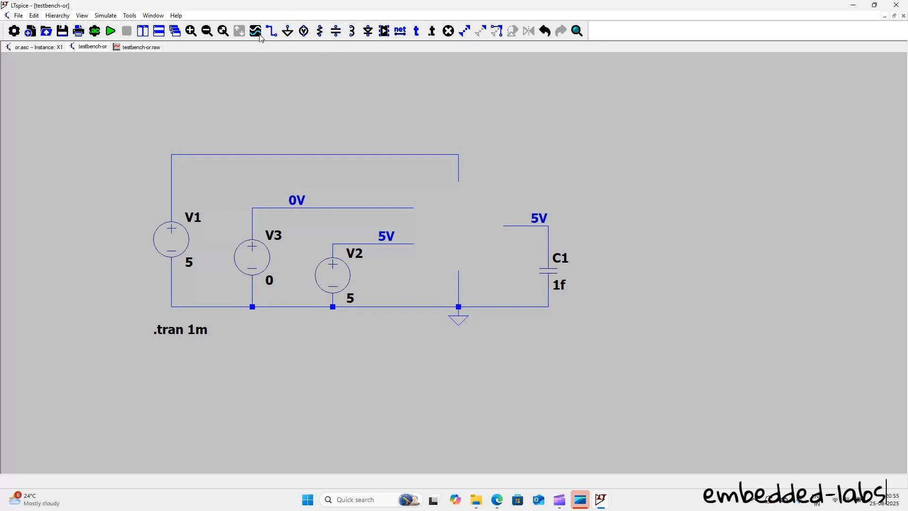
pyautogui.rightClick(706, 137)
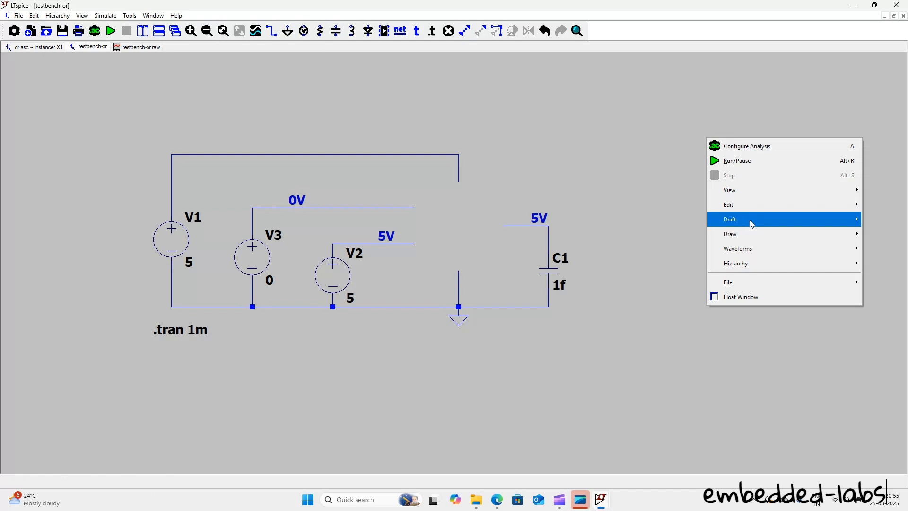
pyautogui.moveTo(756, 238)
pyautogui.moveTo(761, 204)
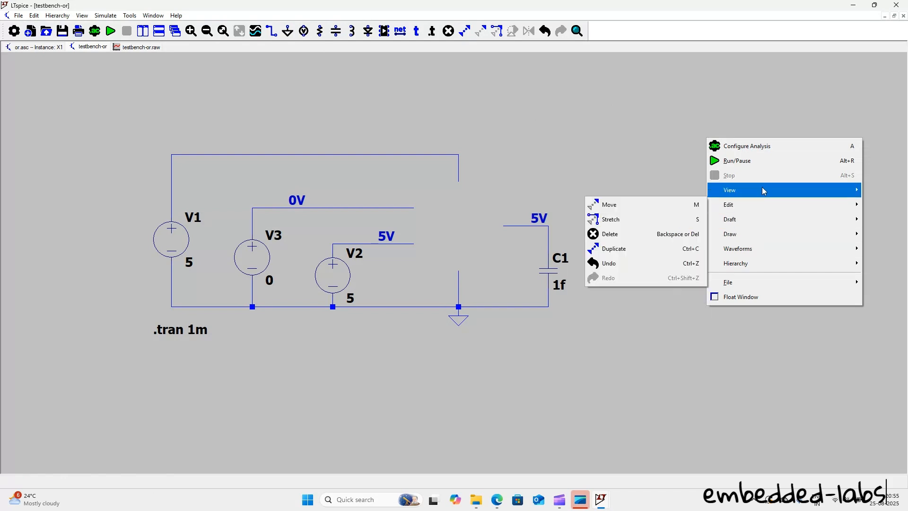
pyautogui.moveTo(762, 188)
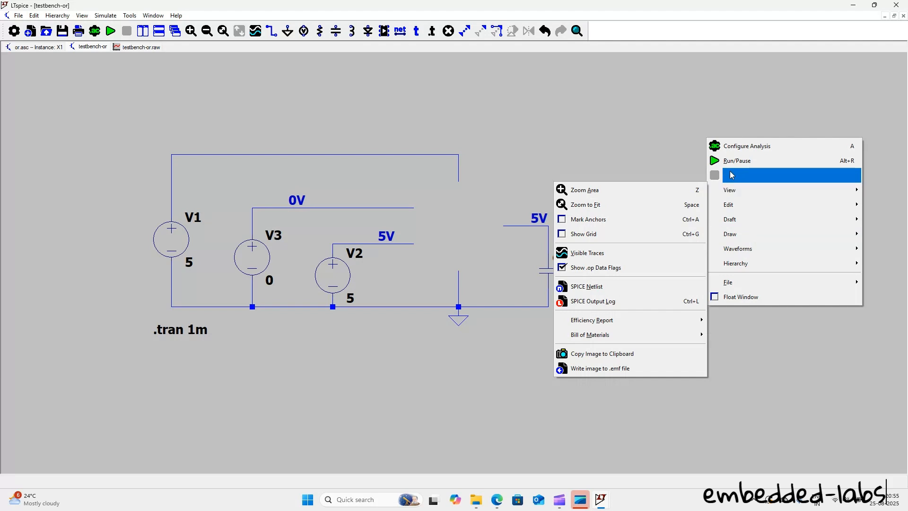
pyautogui.click(412, 86)
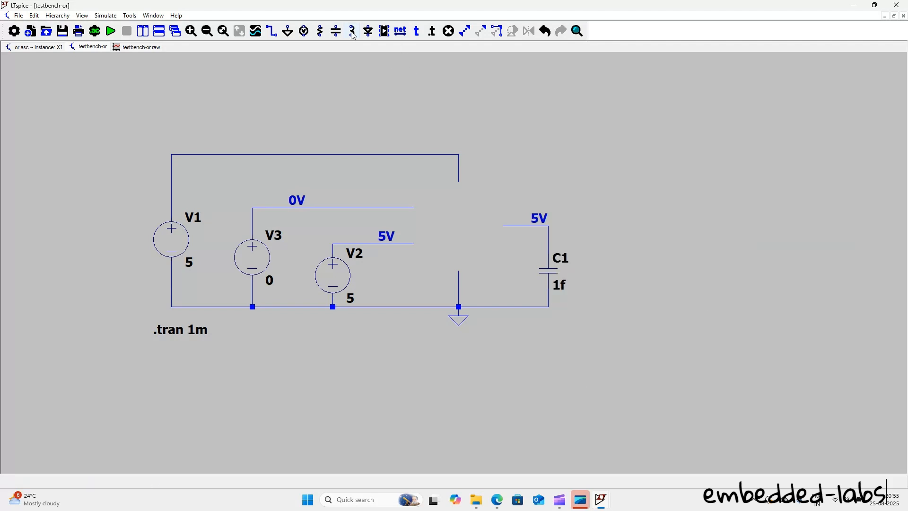
# Step: Place the not component from the basic-gates schematic directory in the OR gate's gap, with its vdd pin on V1's supply wire
pyautogui.click(384, 32)
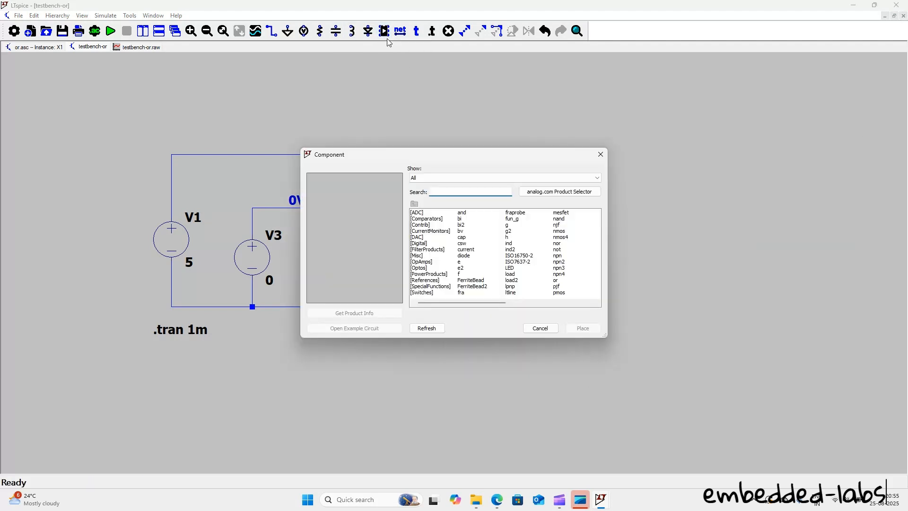
pyautogui.click(512, 177)
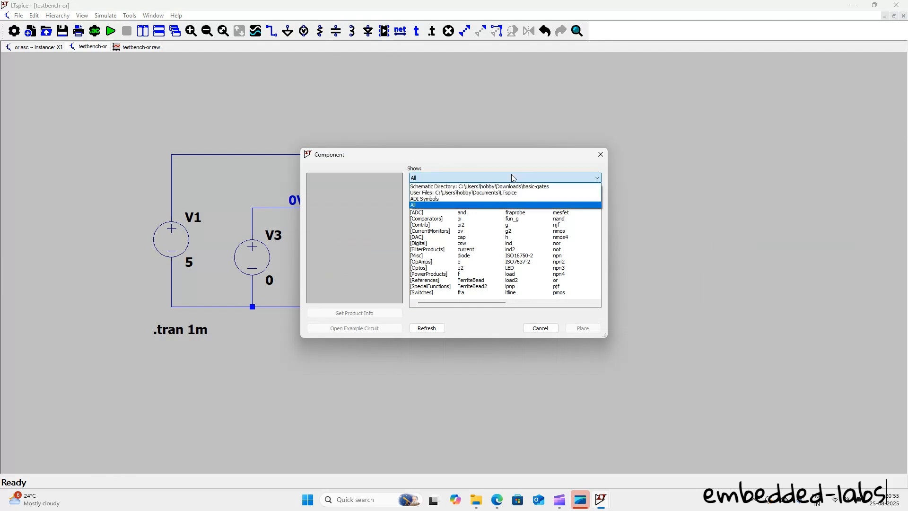
pyautogui.click(511, 176)
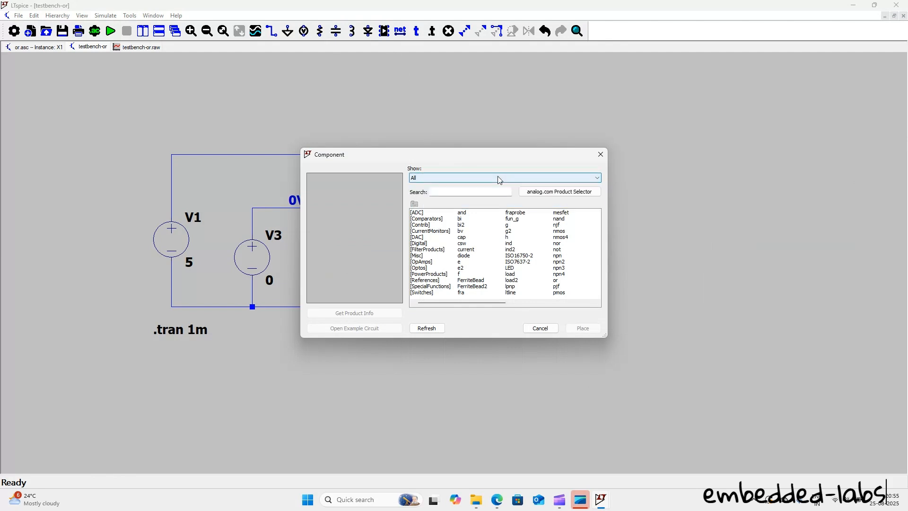
pyautogui.click(435, 178)
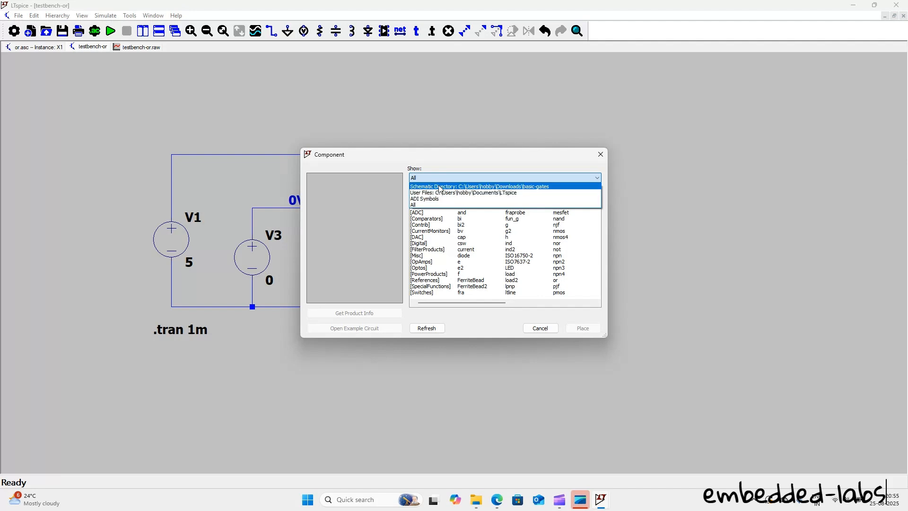
pyautogui.click(439, 188)
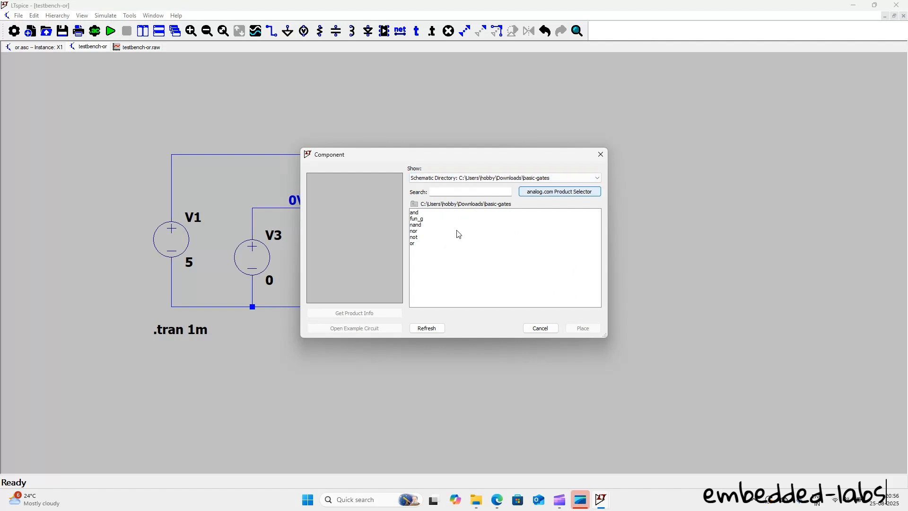
pyautogui.click(415, 239)
pyautogui.click(582, 328)
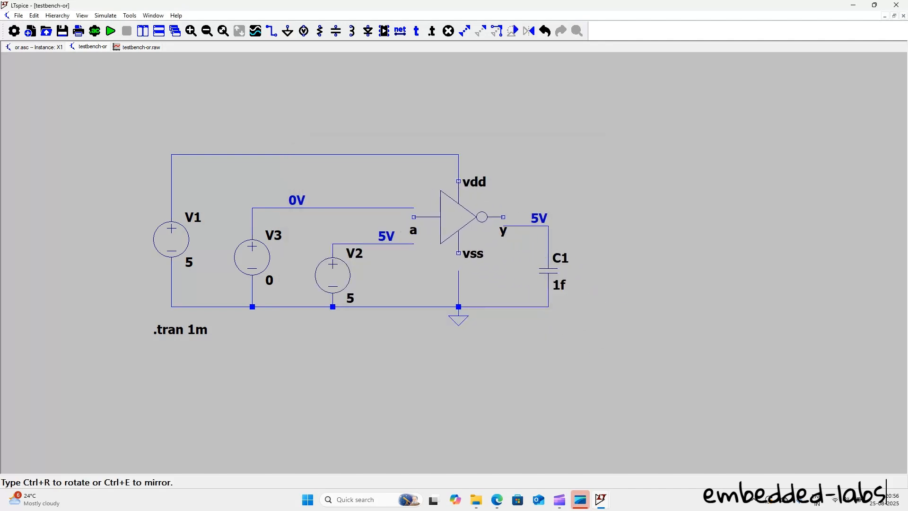
pyautogui.press('Escape')
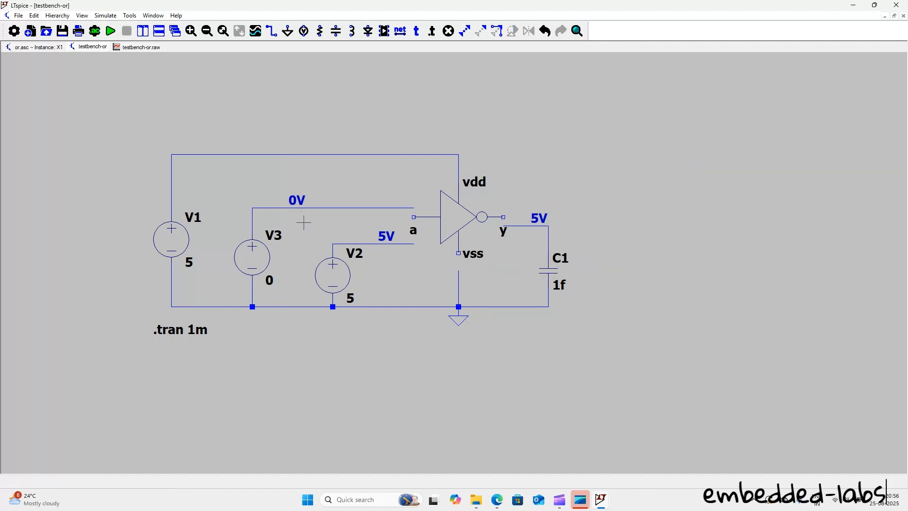
# Step: Delete voltage source V3 with its wires, and the leftover horizontal wires and voltage labels at V2 and the output
pyautogui.moveTo(220, 192); pyautogui.dragTo(292, 273)
pyautogui.press('Delete')
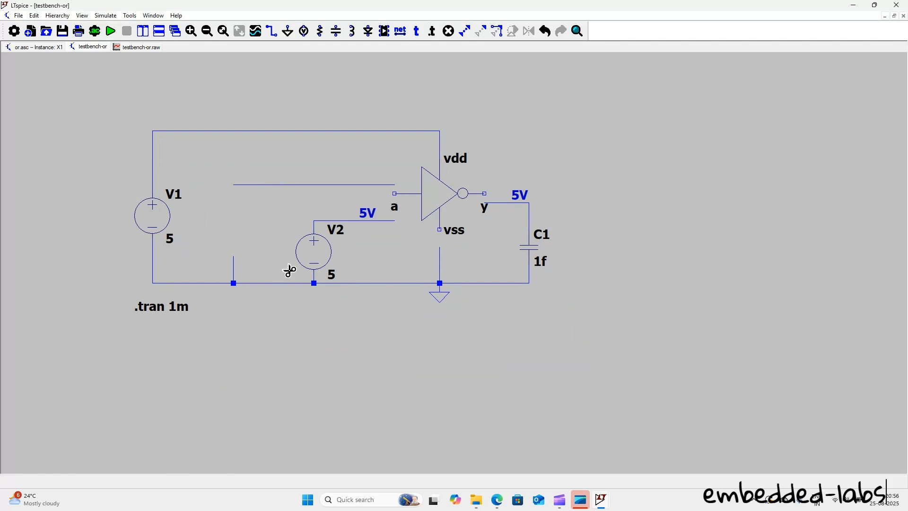
pyautogui.click(336, 186)
pyautogui.click(233, 269)
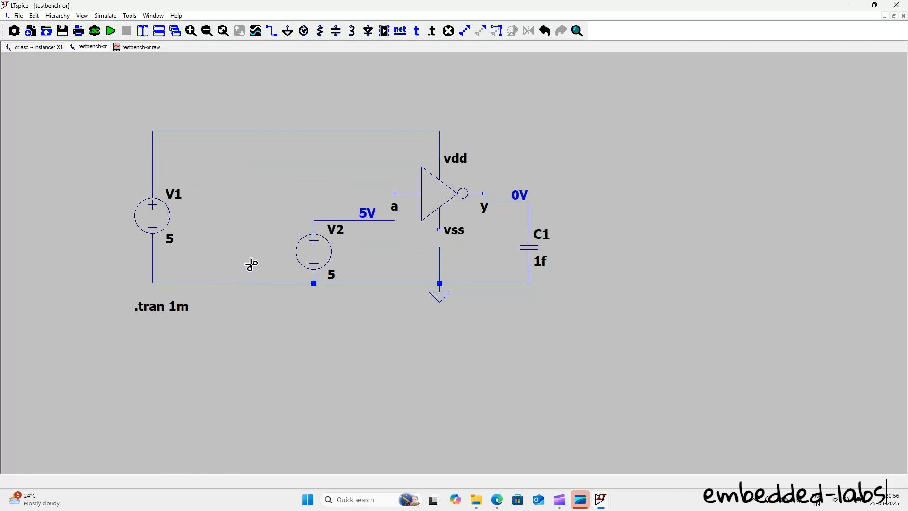
pyautogui.click(348, 220)
pyautogui.click(510, 208)
pyautogui.click(522, 197)
pyautogui.click(374, 217)
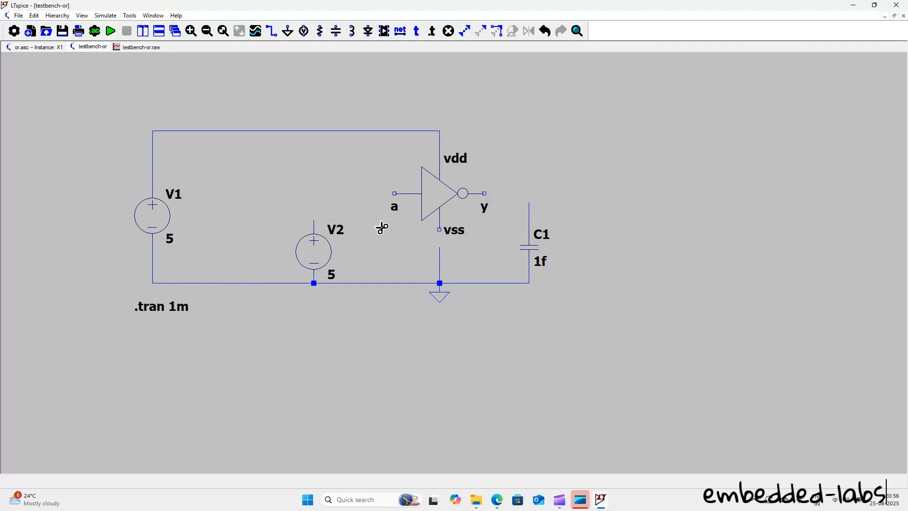
# Step: Wire the NOT gate's input a to the positive terminal of voltage source V2
pyautogui.click(403, 32)
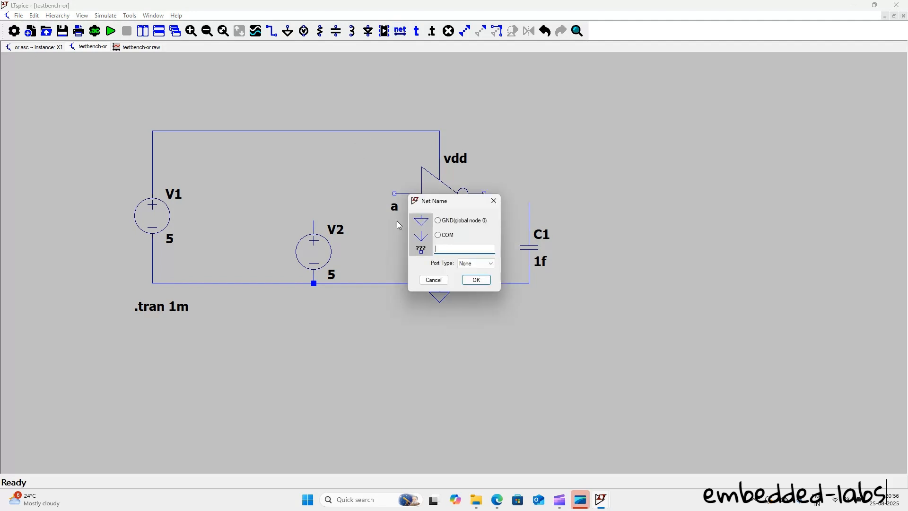
pyautogui.click(497, 201)
pyautogui.press('F3')
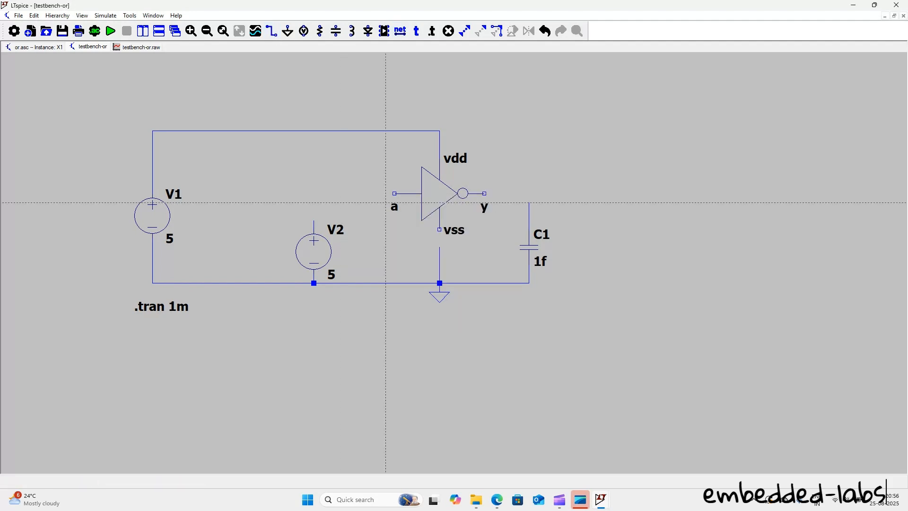
pyautogui.click(394, 193)
pyautogui.click(314, 194)
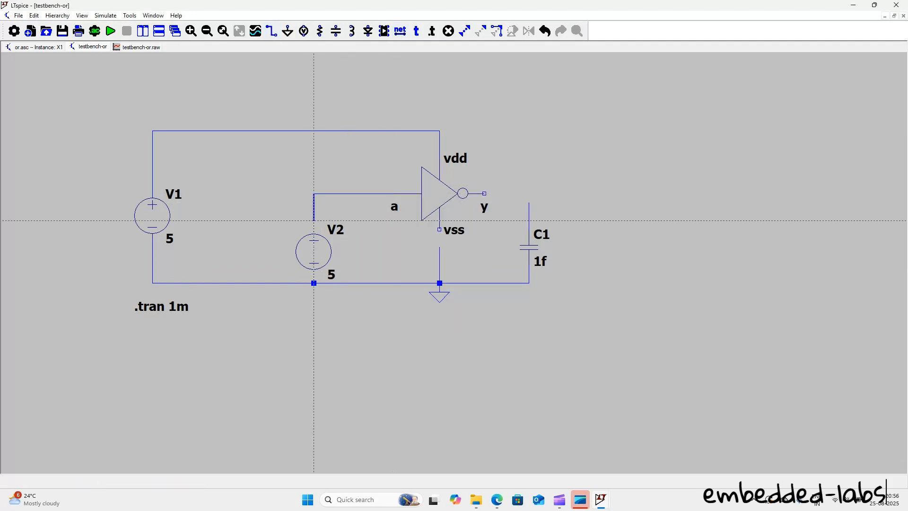
pyautogui.click(314, 221)
# Step: Wire the NOT gate's output y to capacitor C1 and its vss pin to the ground wire
pyautogui.click(484, 194)
pyautogui.click(528, 202)
pyautogui.press('Escape')
pyautogui.press('F3')
pyautogui.click(439, 230)
pyautogui.click(439, 255)
pyautogui.press('Escape')
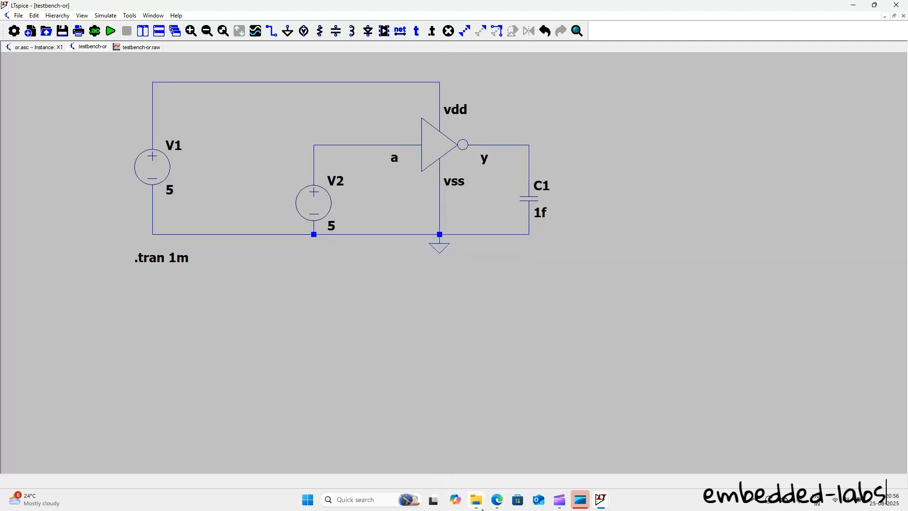
# Step: Switch to File Explorer to review the schematic files in the basic-gates folder, and return to the testbench schematic
pyautogui.moveTo(476, 501)
pyautogui.click(549, 450)
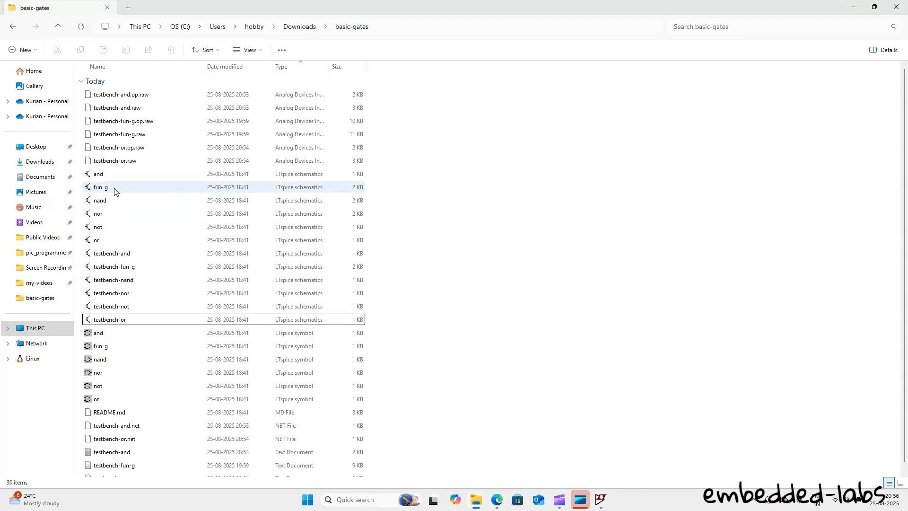
pyautogui.click(114, 227)
pyautogui.click(853, 8)
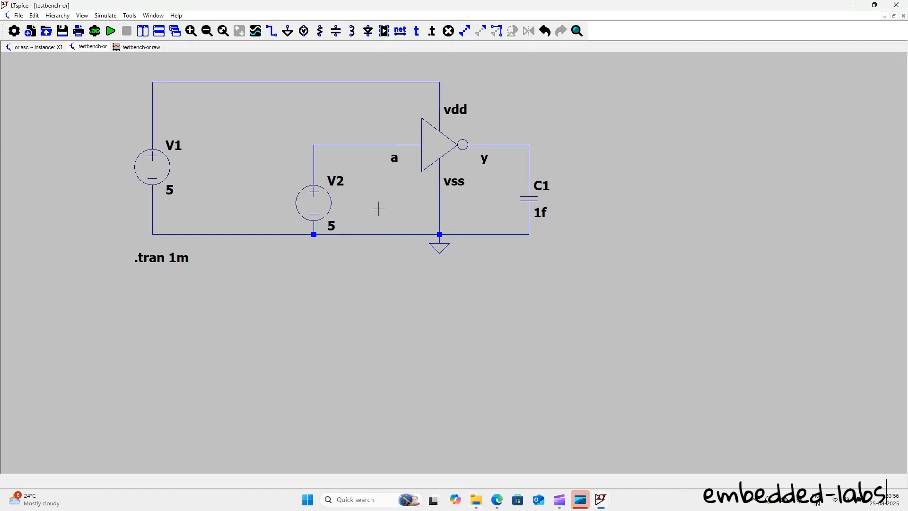
pyautogui.rightClick(605, 147)
pyautogui.click(562, 112)
# Step: Save the modified OR testbench schematic under the new name testbench-temp in the basic-gates folder
pyautogui.click(19, 16)
pyautogui.click(31, 103)
pyautogui.click(258, 208)
pyautogui.press('BackSpace')
pyautogui.press('BackSpace')
pyautogui.write('testbench-temp')
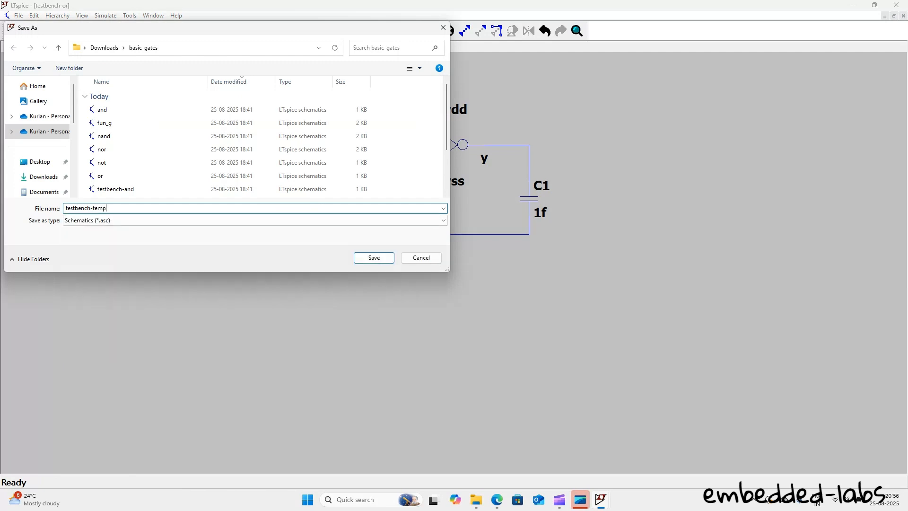
pyautogui.press('Return')
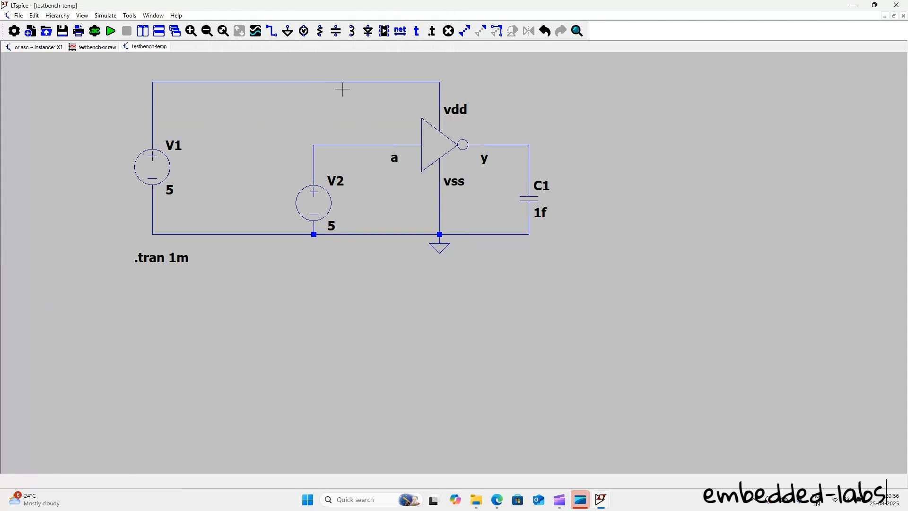
# Step: Run the transient simulation of testbench-temp, and close the leftover or.asc instance schematic
pyautogui.click(110, 31)
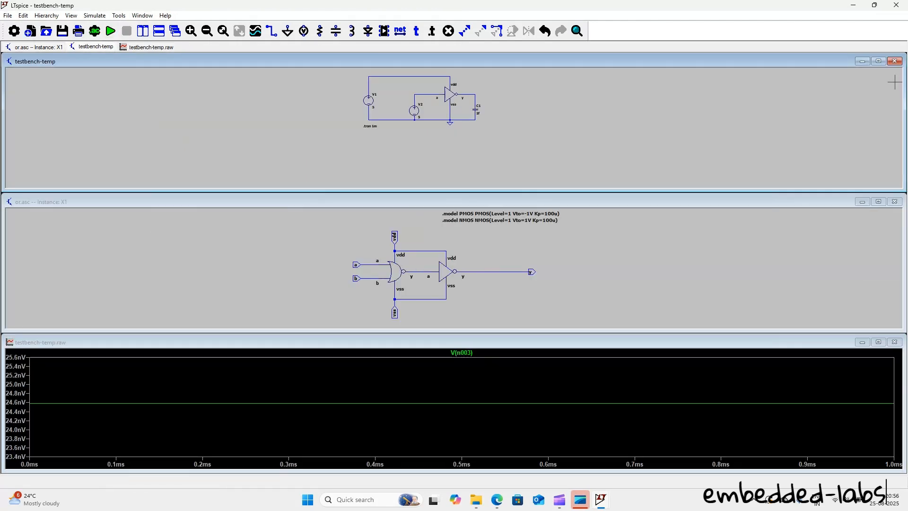
pyautogui.click(894, 201)
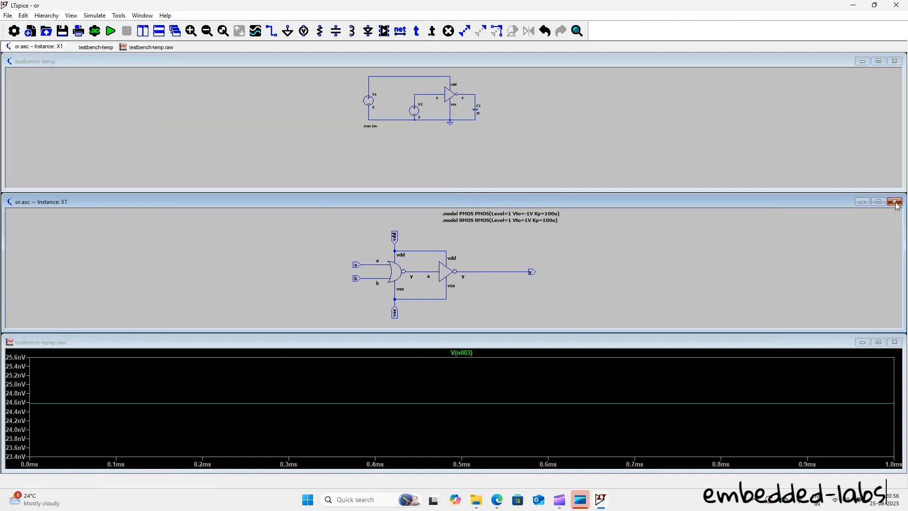
pyautogui.click(878, 61)
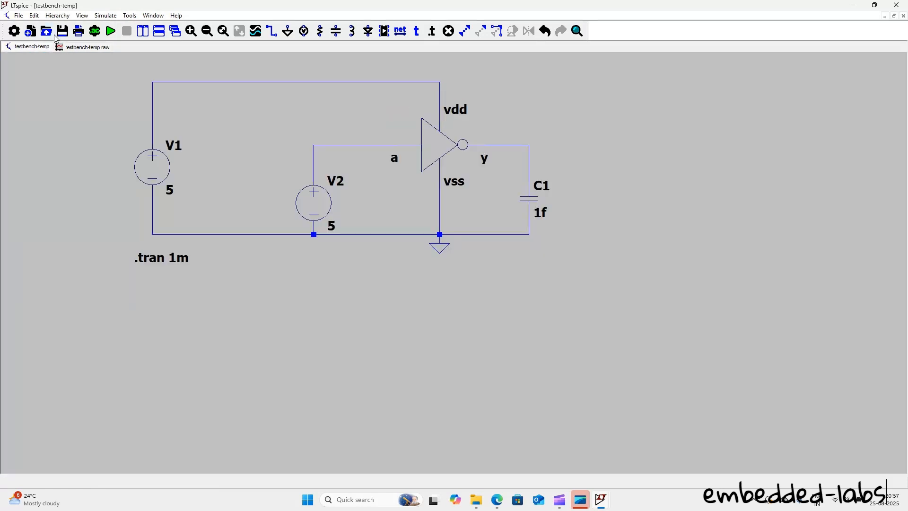
pyautogui.click(112, 32)
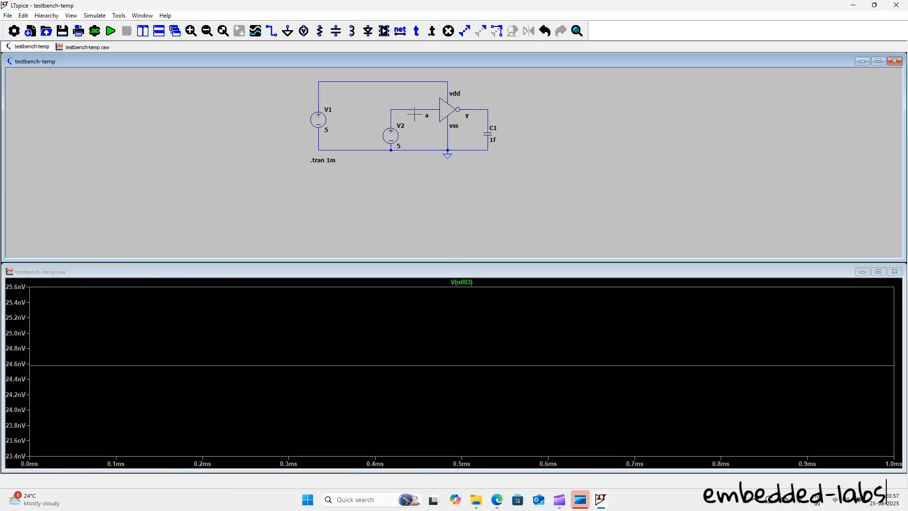
# Step: Plot the voltage at the NOT gate's input a and at its output y
pyautogui.scroll(3, 412, 87)
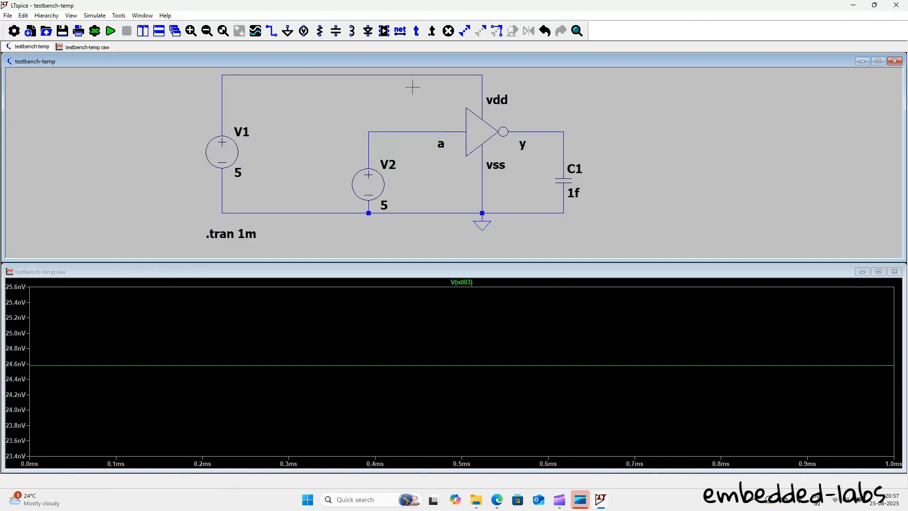
pyautogui.click(428, 131)
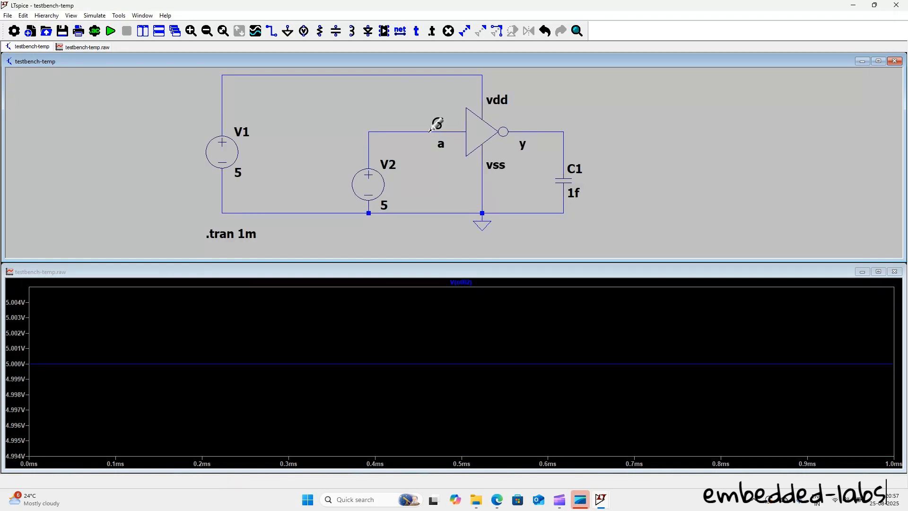
pyautogui.click(553, 132)
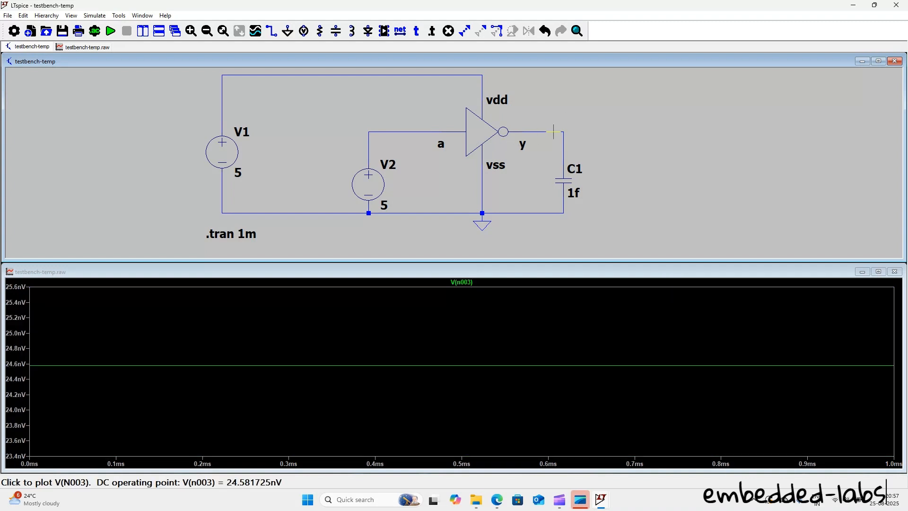
# Step: Place .op data labels on the NOT gate's input and output nets
pyautogui.rightClick(419, 132)
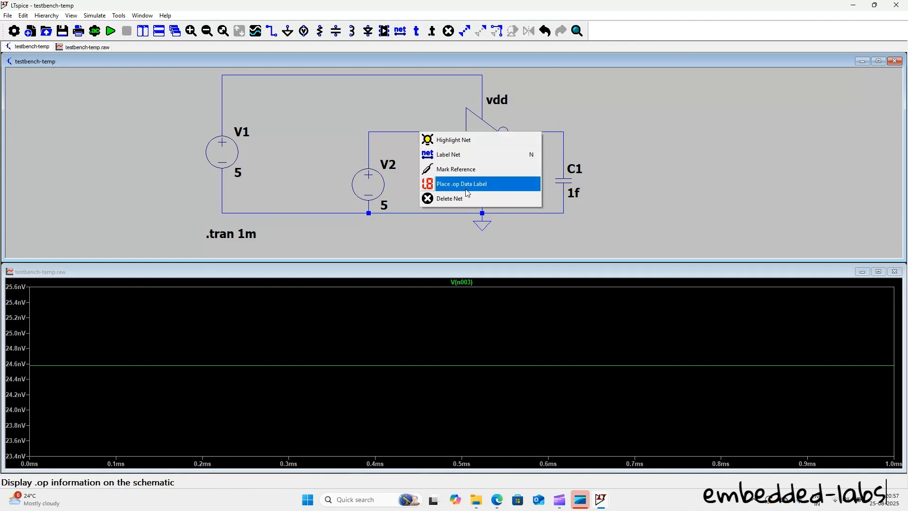
pyautogui.click(461, 184)
pyautogui.rightClick(541, 133)
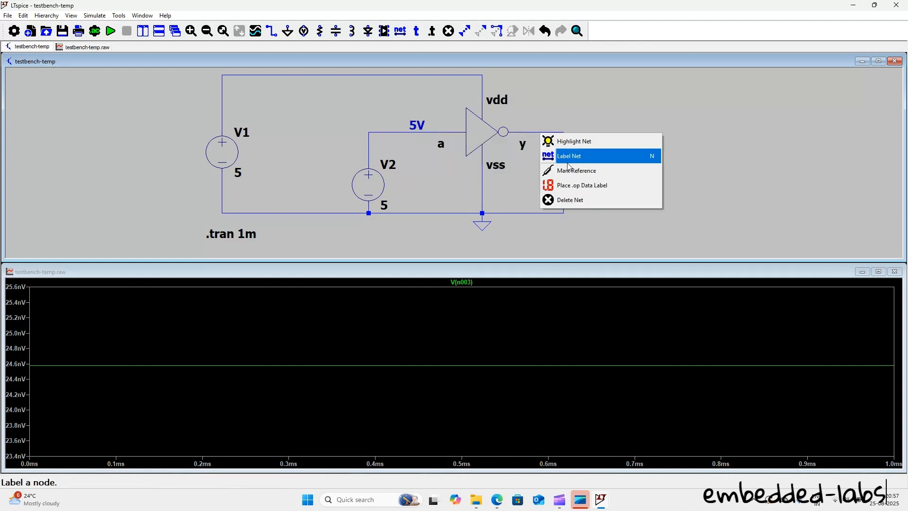
pyautogui.click(581, 185)
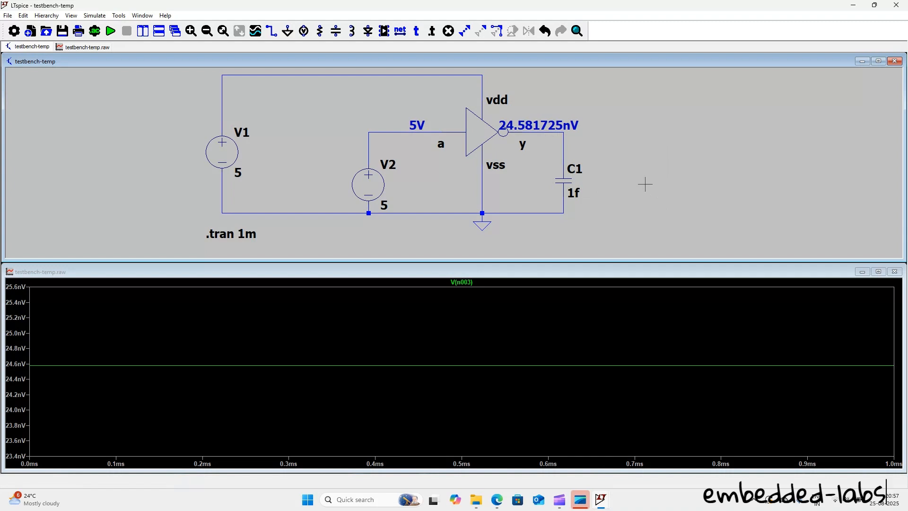
# Step: Set voltage source V2 to 0 and rerun the simulation
pyautogui.rightClick(378, 181)
pyautogui.click(110, 31)
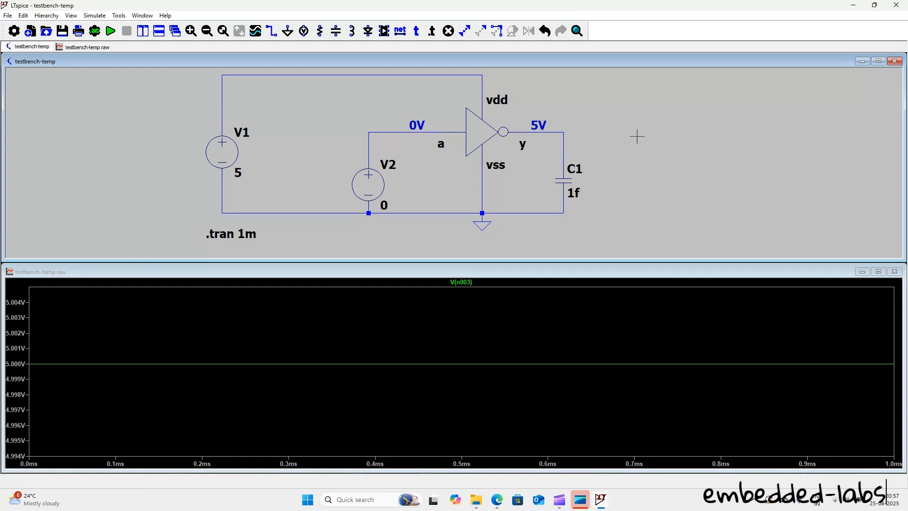
# Step: Maximize the testbench-temp schematic and delete the wire between the NOT gate's output y and capacitor C1
pyautogui.click(879, 61)
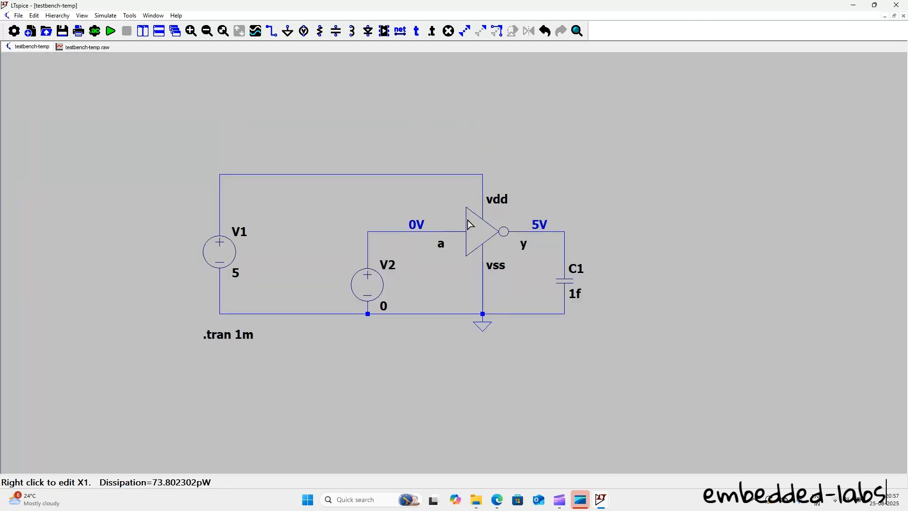
pyautogui.press('Delete')
pyautogui.click(558, 232)
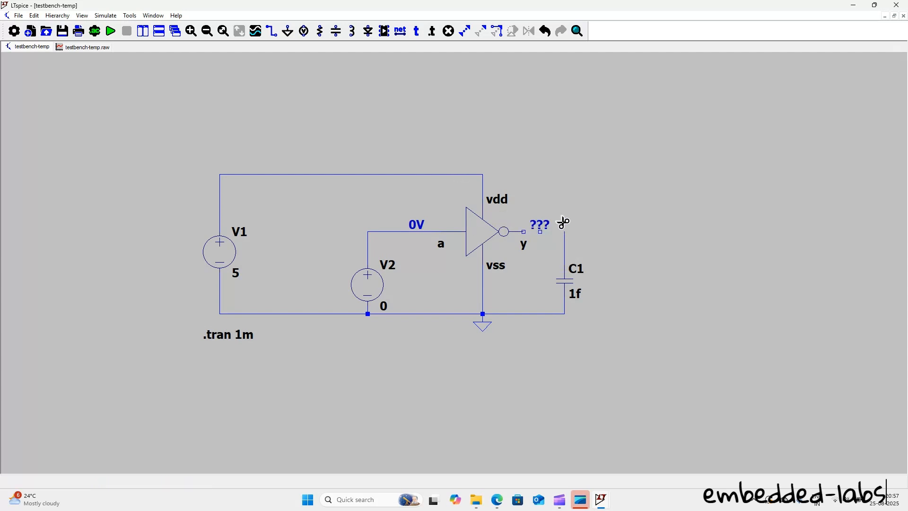
pyautogui.rightClick(673, 166)
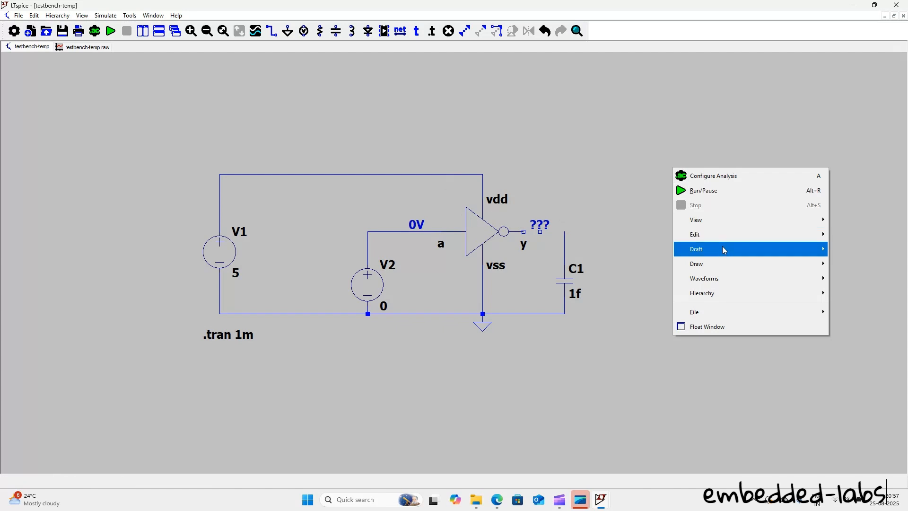
pyautogui.moveTo(723, 234)
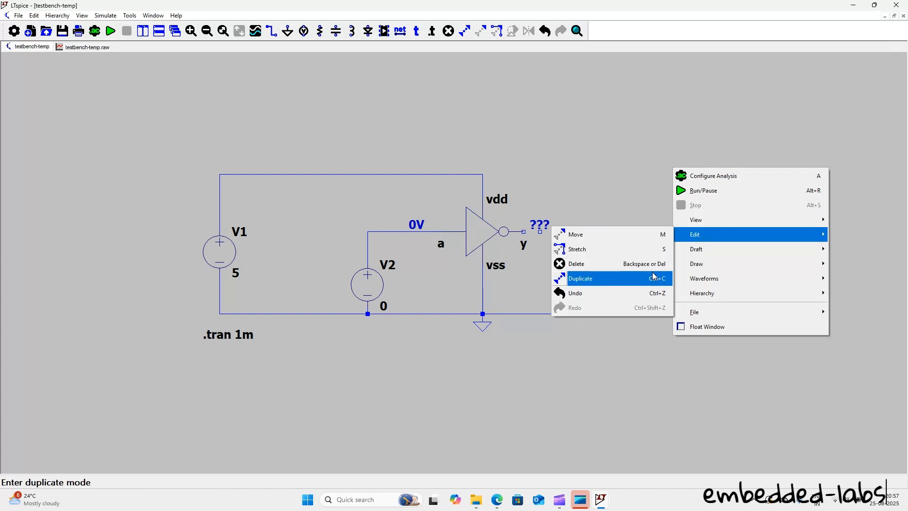
pyautogui.moveTo(746, 264)
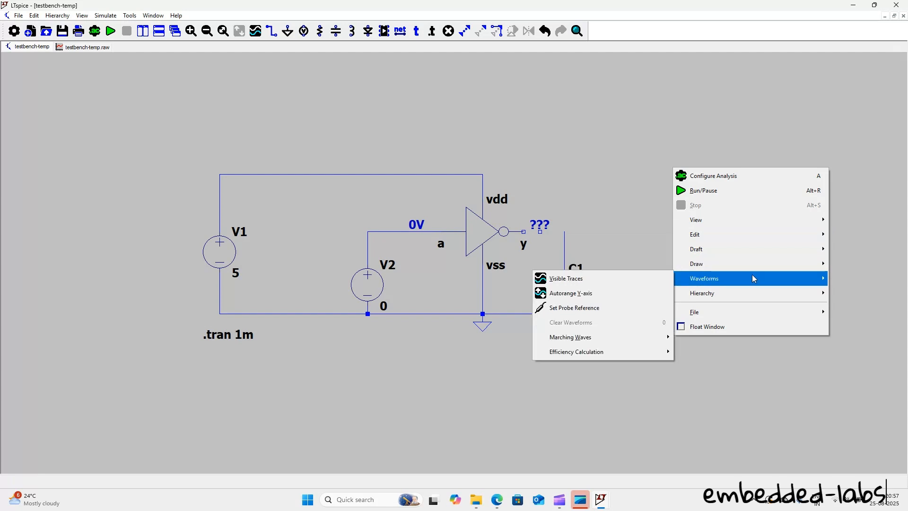
pyautogui.moveTo(760, 239)
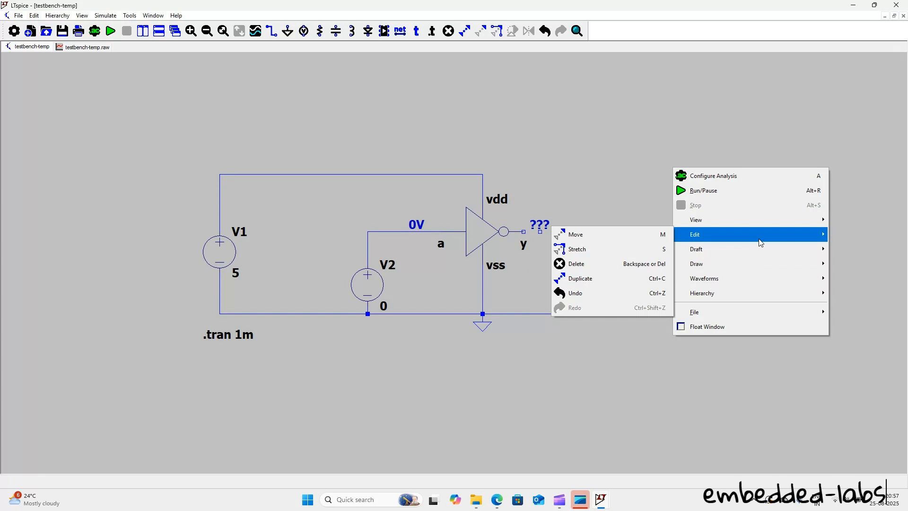
pyautogui.click(507, 133)
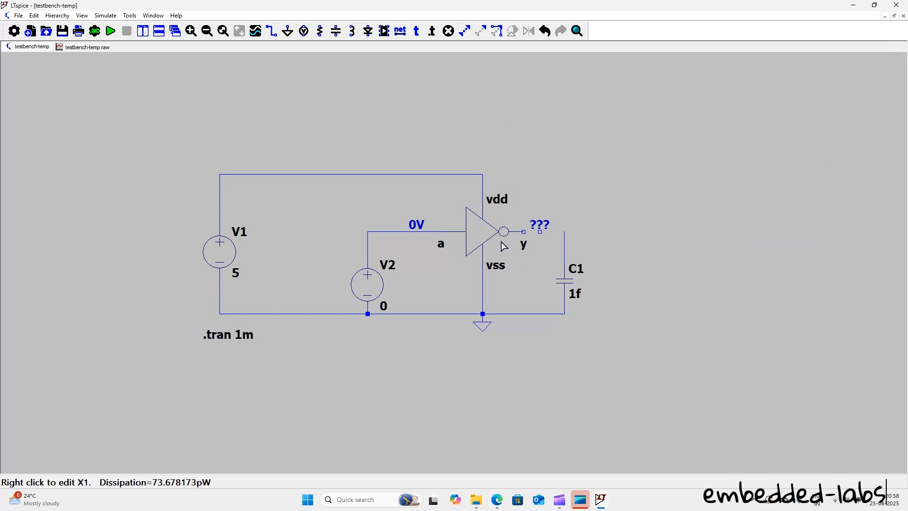
# Step: Duplicate the NOT gate and place the copy beyond capacitor C1, level with the original gate
pyautogui.moveTo(445, 194); pyautogui.dragTo(304, 140)
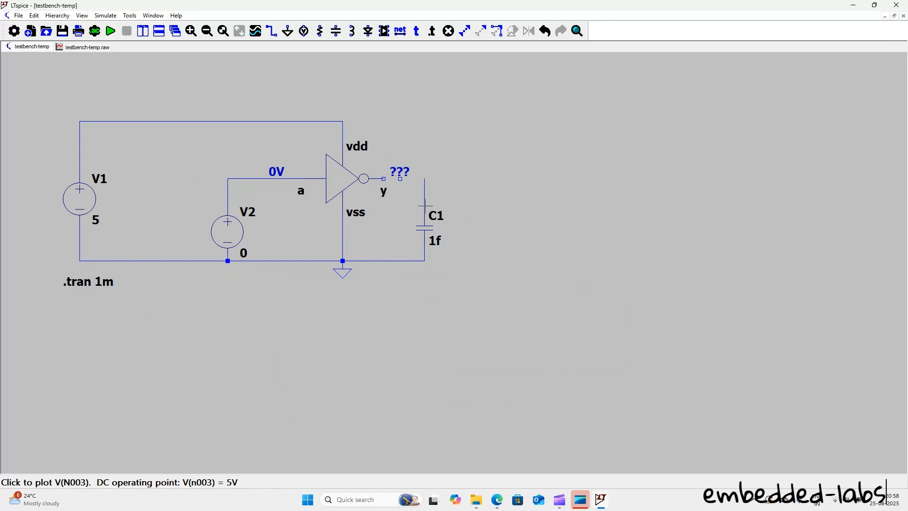
pyautogui.moveTo(308, 145); pyautogui.dragTo(411, 211)
pyautogui.press('Escape')
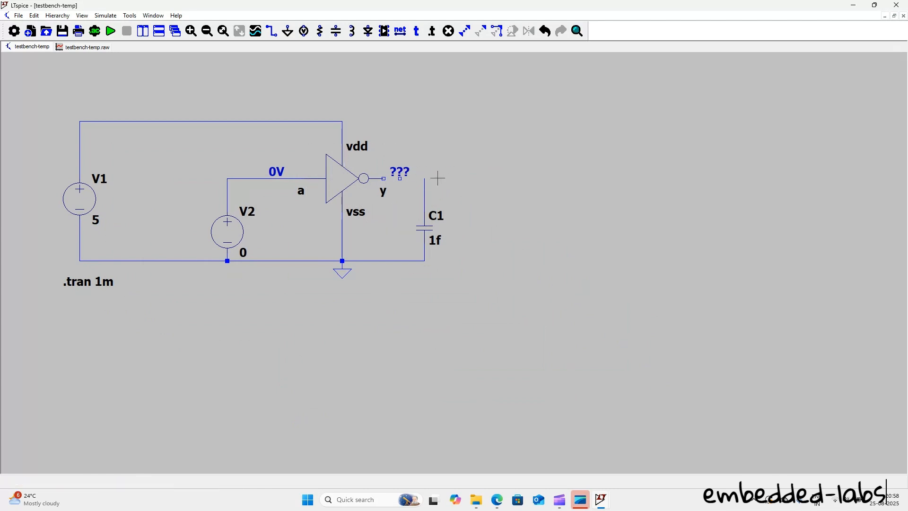
pyautogui.moveTo(260, 134); pyautogui.dragTo(447, 239)
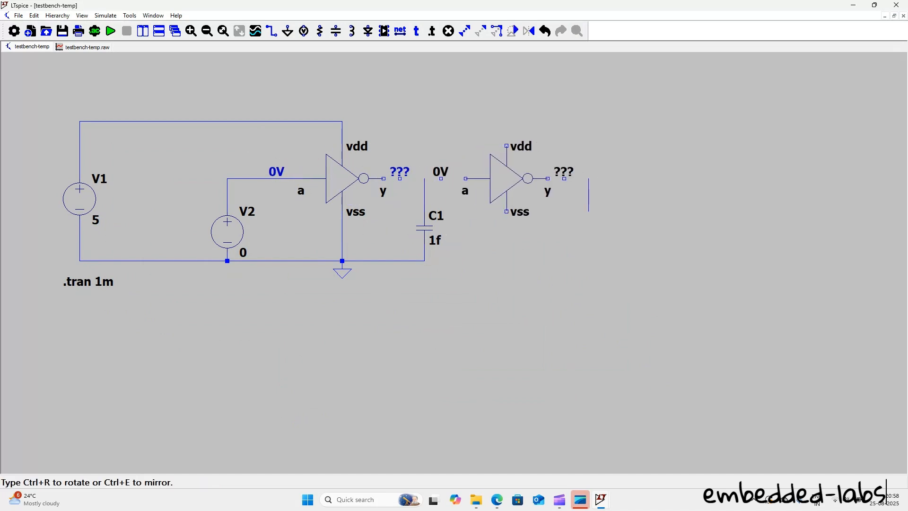
pyautogui.click(529, 188)
# Step: Delete the copied input voltage label, the voltage labels at both gate outputs, and the loose wires above C1 and beside the copied gate
pyautogui.press('Delete')
pyautogui.click(442, 174)
pyautogui.click(404, 172)
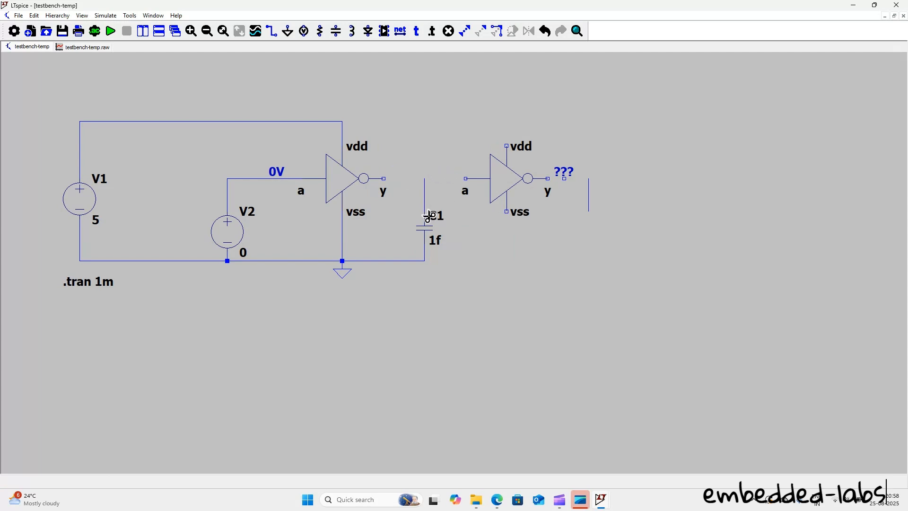
pyautogui.click(425, 211)
pyautogui.click(564, 175)
pyautogui.click(589, 195)
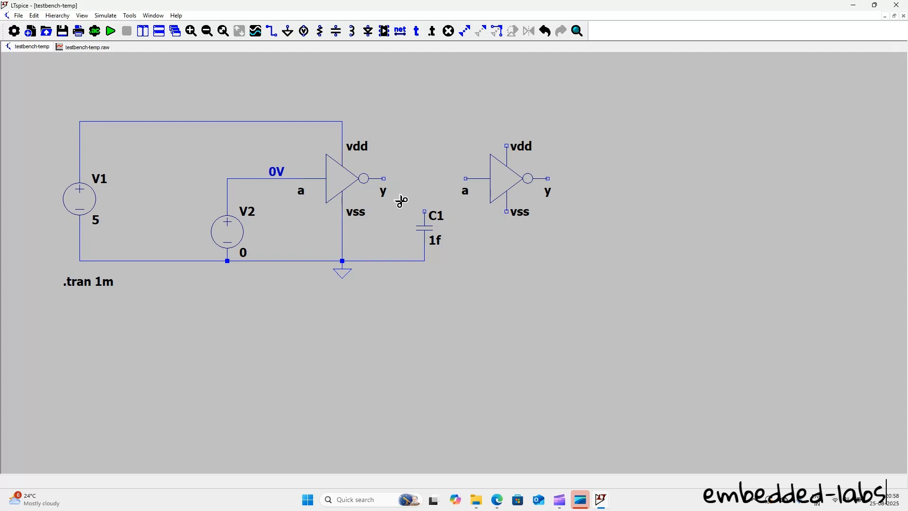
pyautogui.press('Escape')
# Step: Wire the first NOT gate's output y to the second NOT gate's input a
pyautogui.click(271, 33)
pyautogui.click(383, 178)
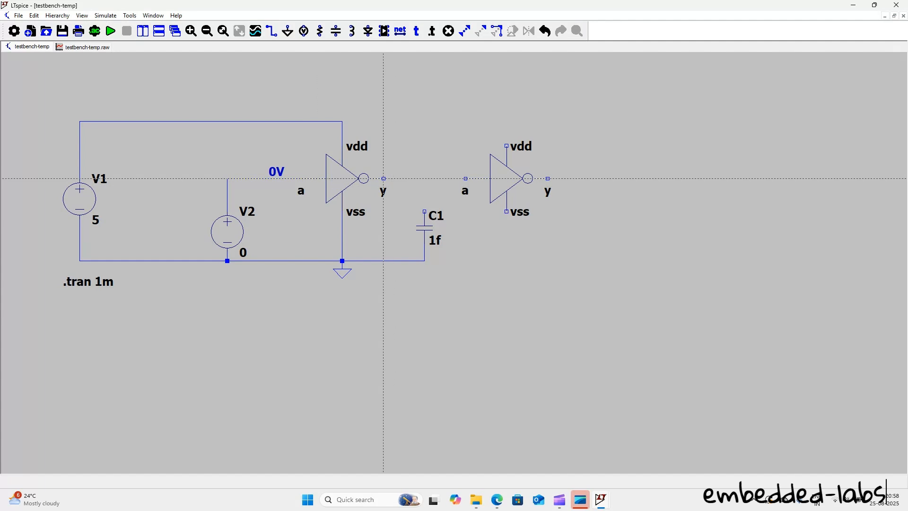
pyautogui.click(465, 178)
# Step: Wire the second NOT gate's vdd pin to V1's supply wire and its vss pin to the ground wire
pyautogui.click(507, 146)
pyautogui.click(80, 122)
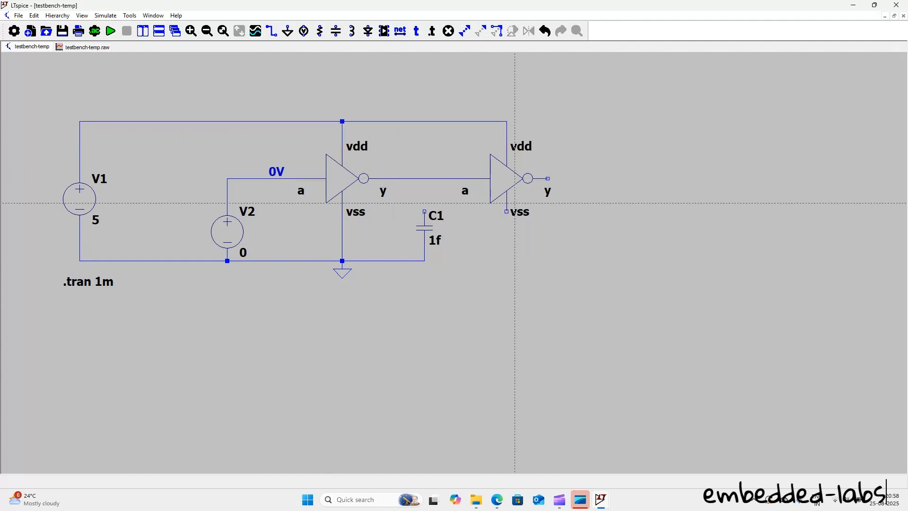
pyautogui.click(506, 211)
pyautogui.click(424, 261)
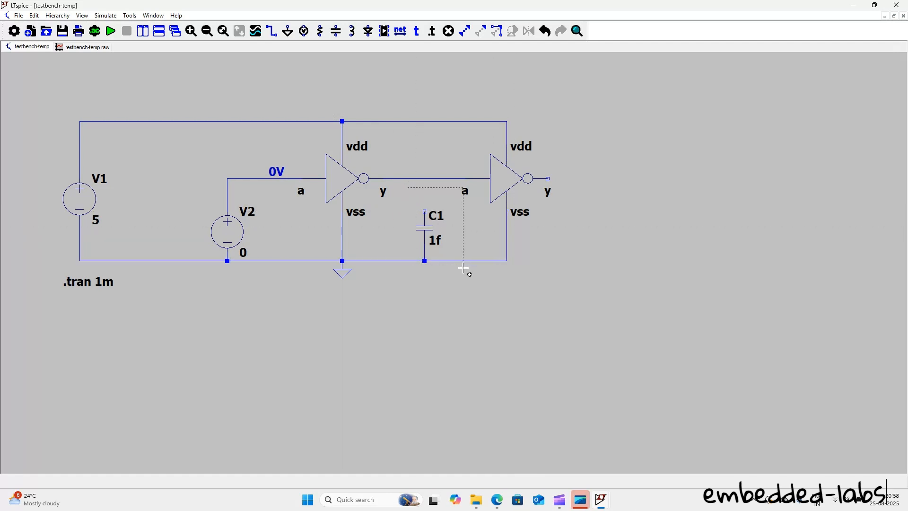
# Step: Copy the 1f capacitor C1 to beside the second NOT gate's output, and delete the original with its leftover wire
pyautogui.press('c')
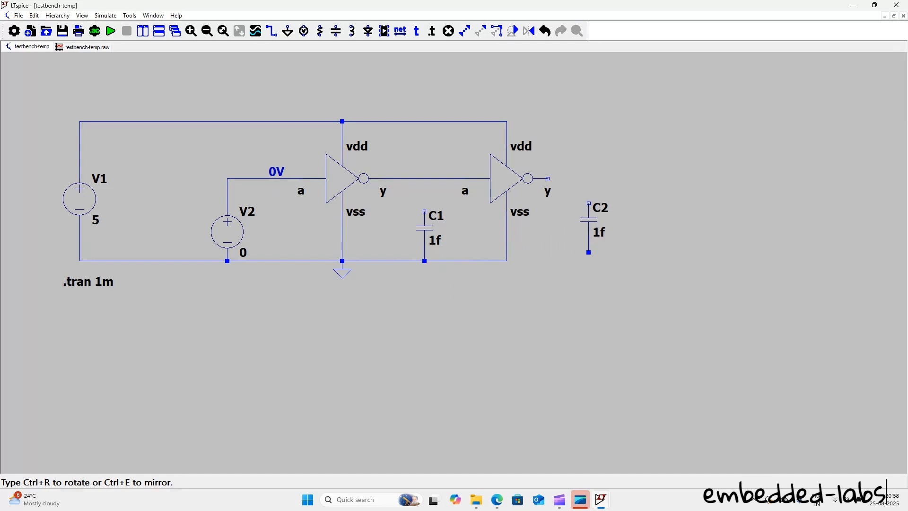
pyautogui.click(597, 195)
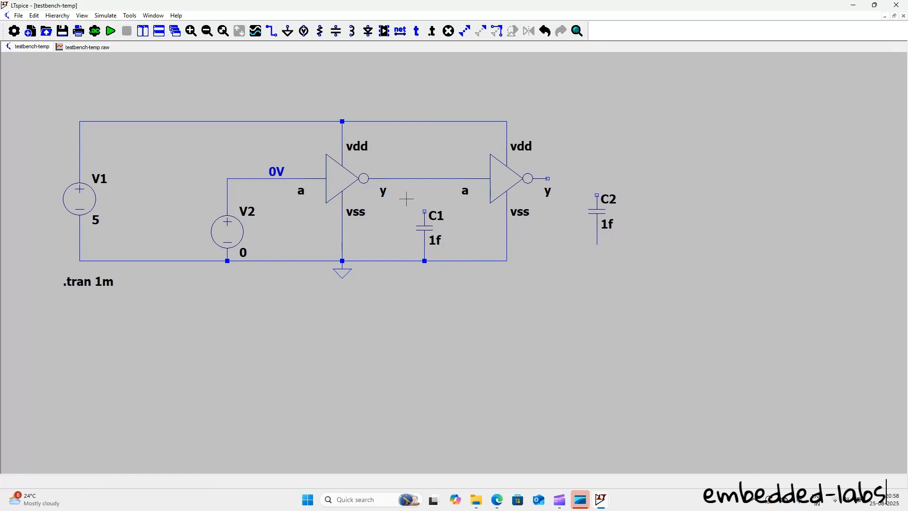
pyautogui.moveTo(409, 200); pyautogui.dragTo(449, 260)
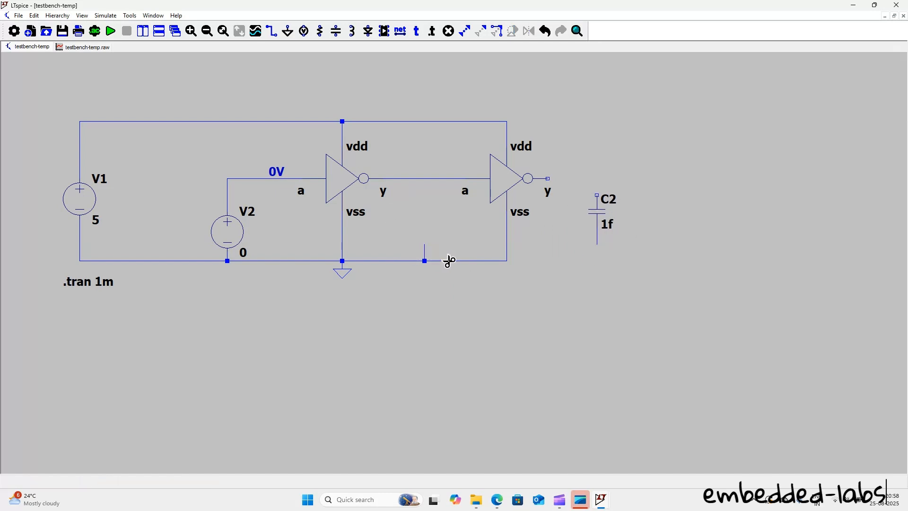
pyautogui.click(427, 254)
# Step: Wire the second NOT gate's output y to the top of capacitor C2, and C2's lower end to the ground wire
pyautogui.click(274, 32)
pyautogui.click(548, 178)
pyautogui.click(597, 195)
pyautogui.click(597, 244)
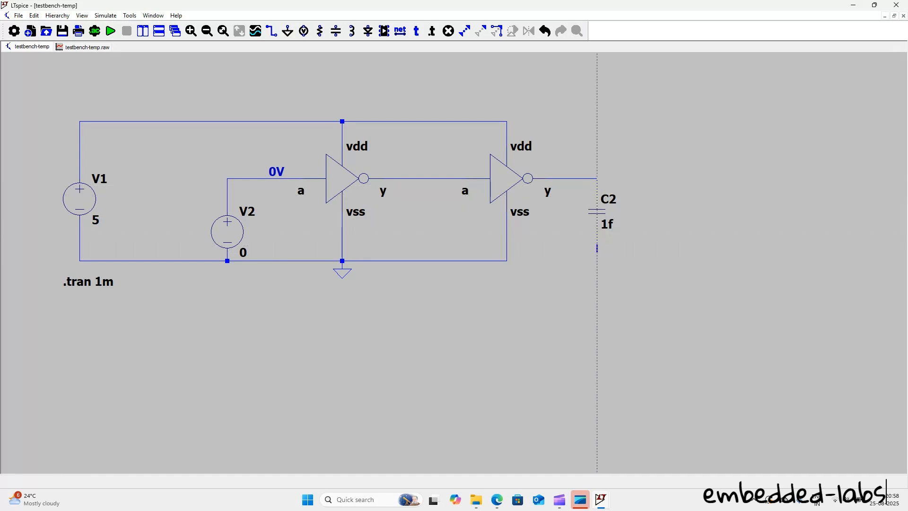
pyautogui.click(506, 260)
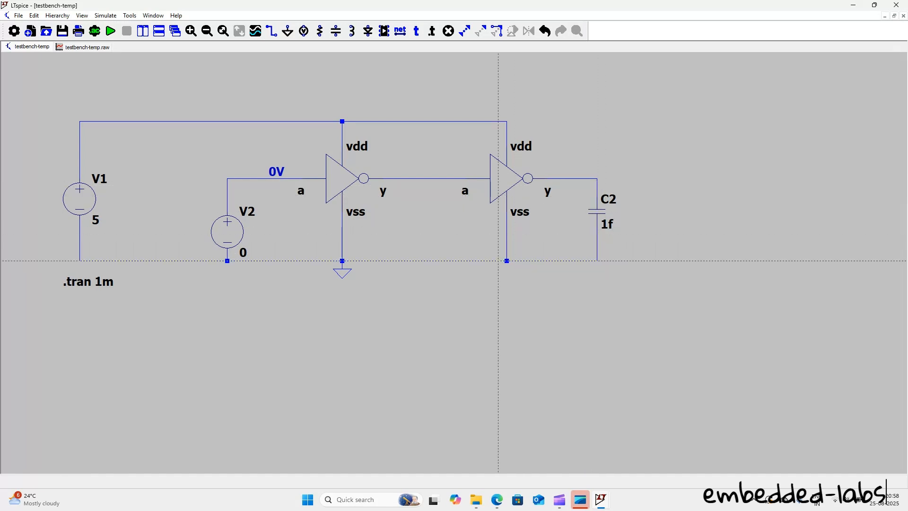
# Step: Delete the second NOT gate and place the not symbol from the basic-gates schematic directory on its open wire ends
pyautogui.press('Escape')
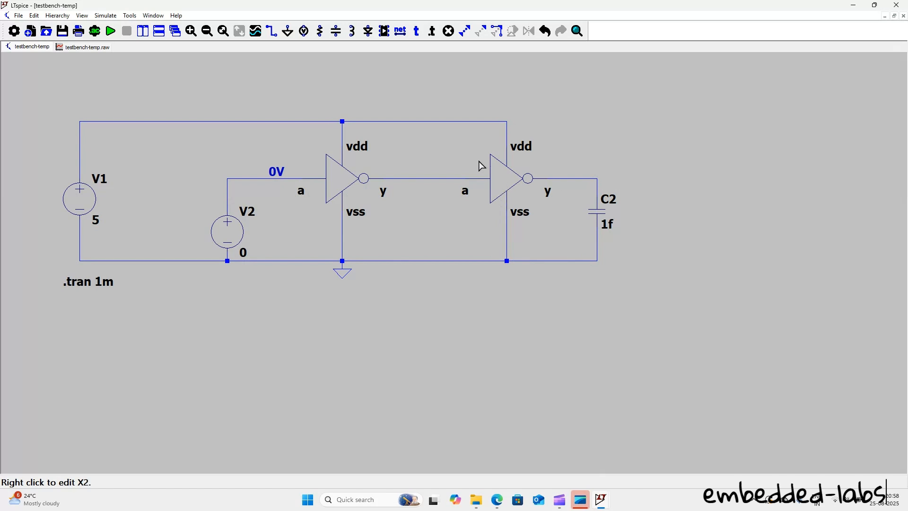
pyautogui.press('Delete')
pyautogui.click(502, 179)
pyautogui.press('p')
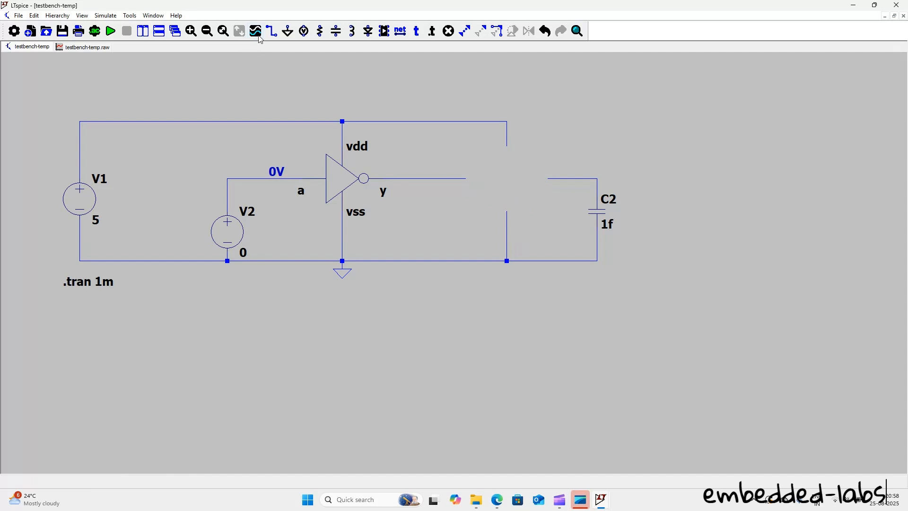
pyautogui.click(385, 33)
pyautogui.click(480, 178)
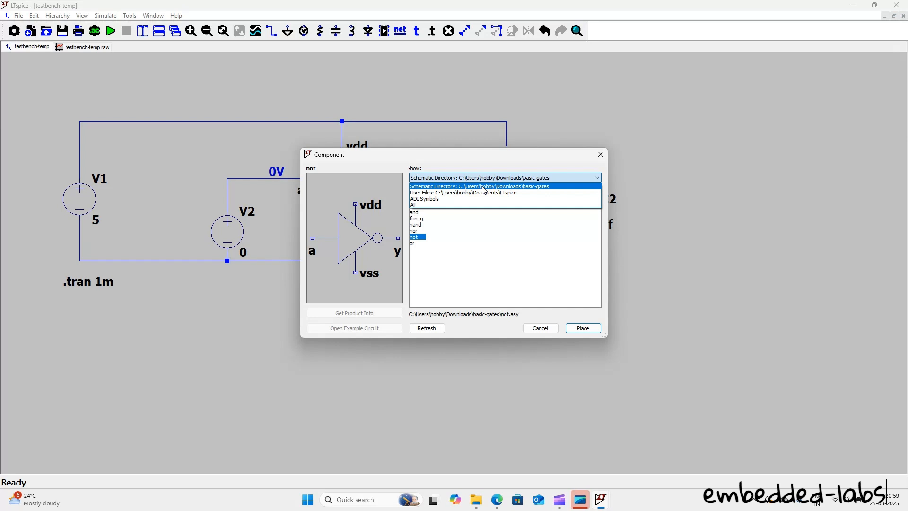
pyautogui.click(483, 186)
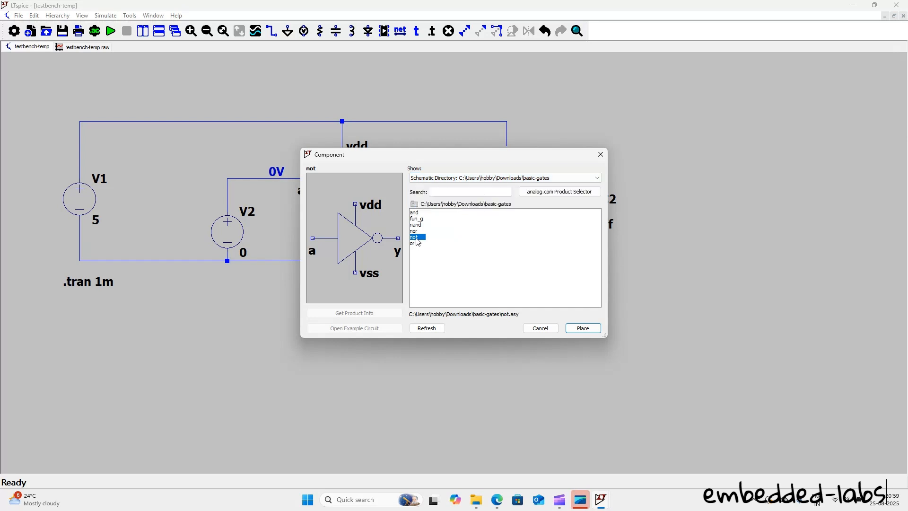
pyautogui.click(584, 328)
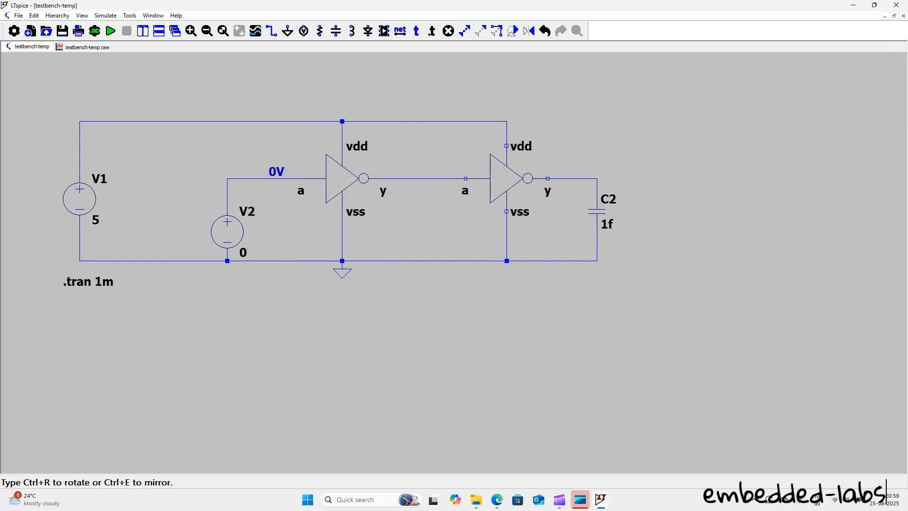
pyautogui.click(506, 172)
pyautogui.press('Escape')
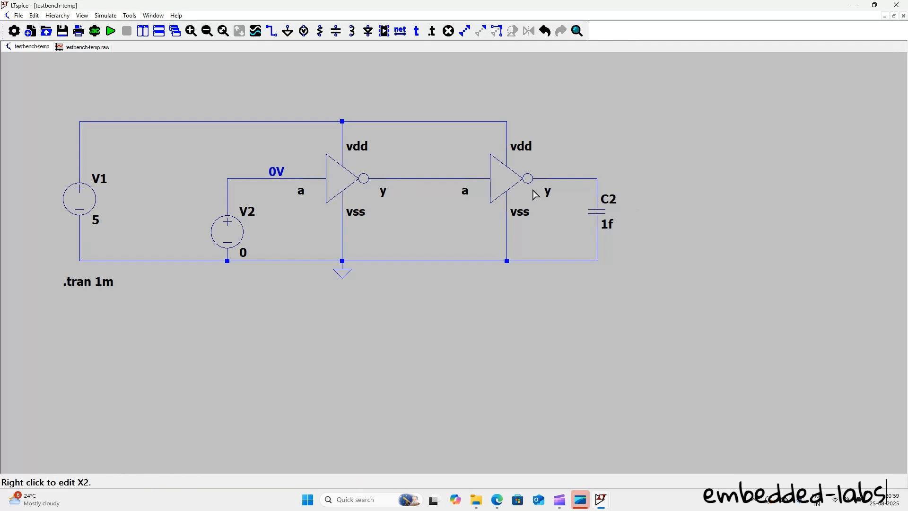
# Step: Run the testbench-temp simulation, plot the second NOT gate's output y and place an operating-point data label on that net
pyautogui.click(106, 33)
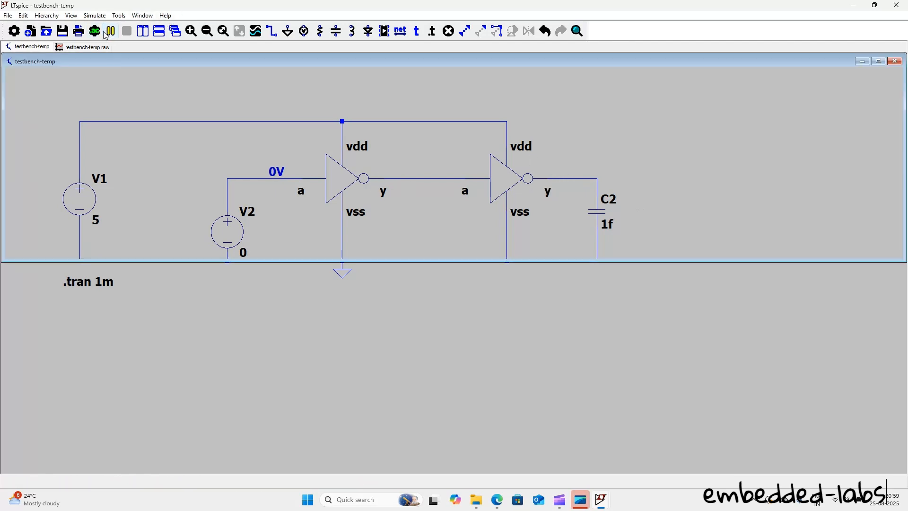
pyautogui.click(508, 126)
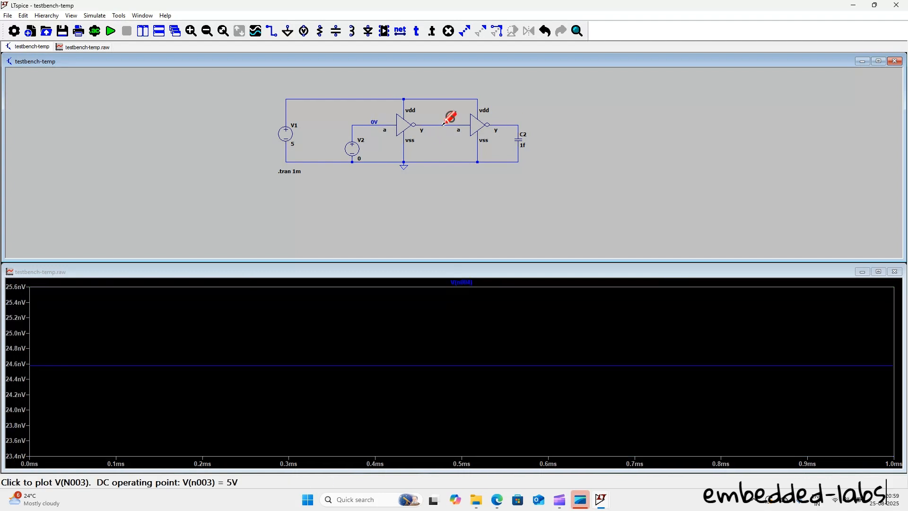
pyautogui.rightClick(505, 124)
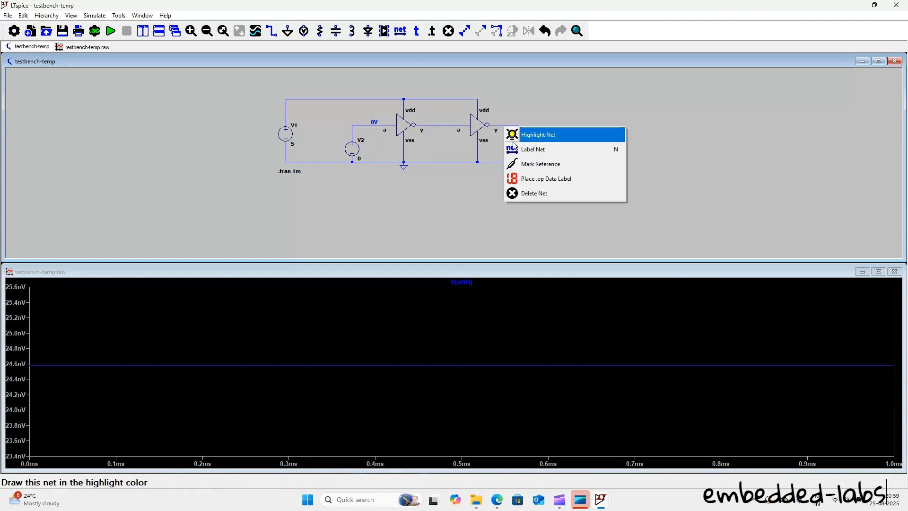
pyautogui.click(529, 177)
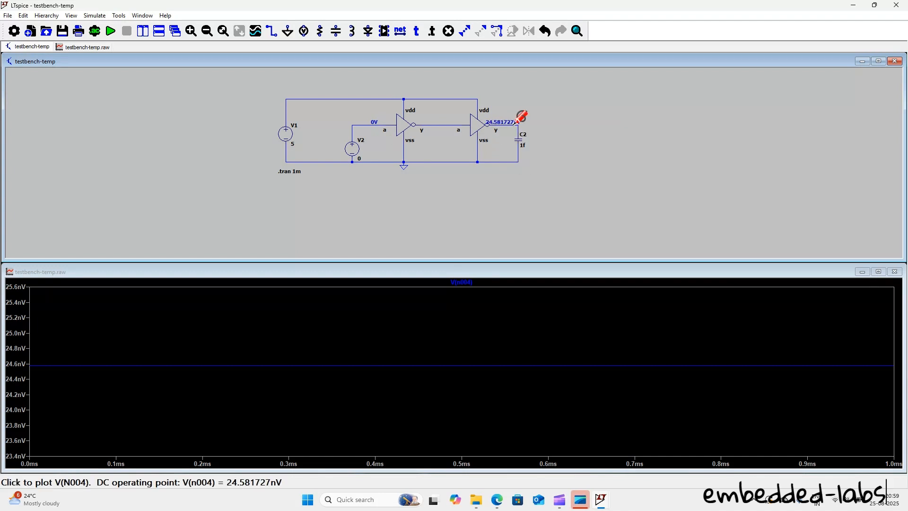
# Step: Set the input source V2 to 5 and rerun the testbench-temp simulation
pyautogui.rightClick(359, 150)
pyautogui.write('5')
pyautogui.click(514, 236)
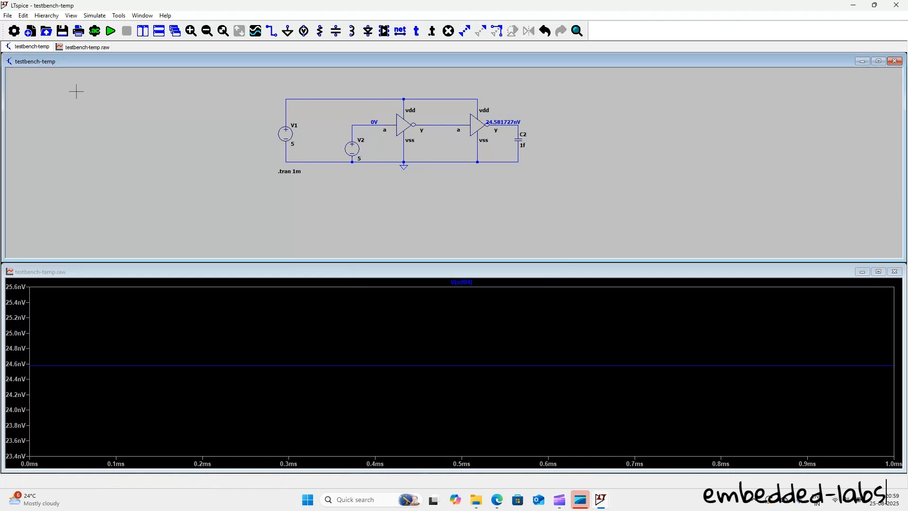
pyautogui.click(109, 32)
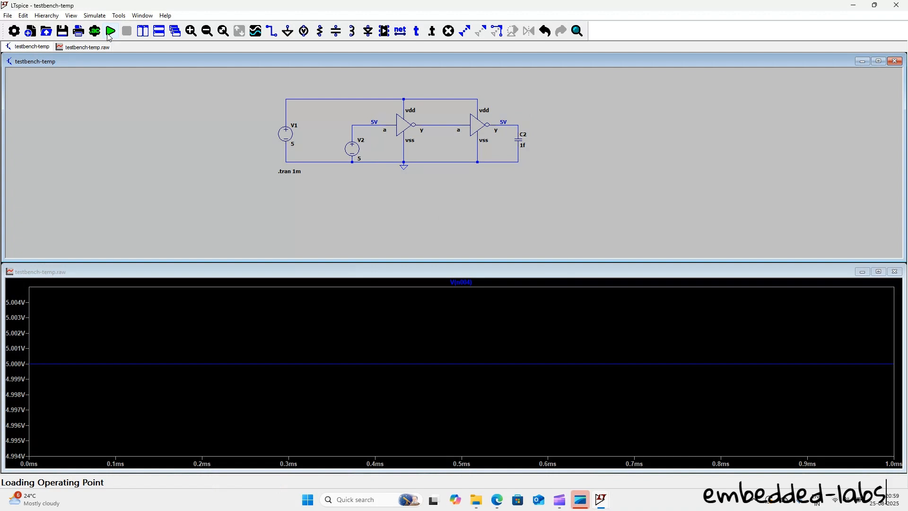
# Step: Switch to File Explorer, examine the and and testbench-and schematics in the basic-gates folder, and return to testbench-temp in LTspice
pyautogui.click(859, 5)
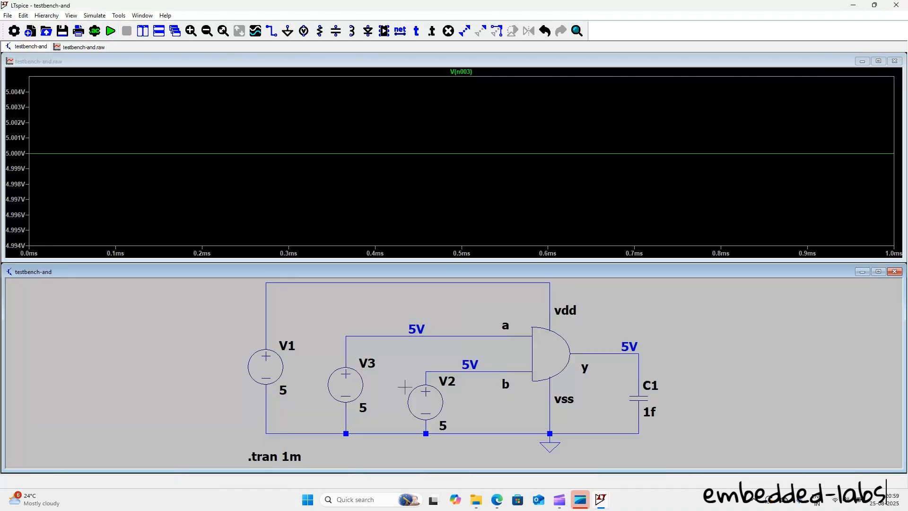
pyautogui.moveTo(475, 500)
pyautogui.click(497, 469)
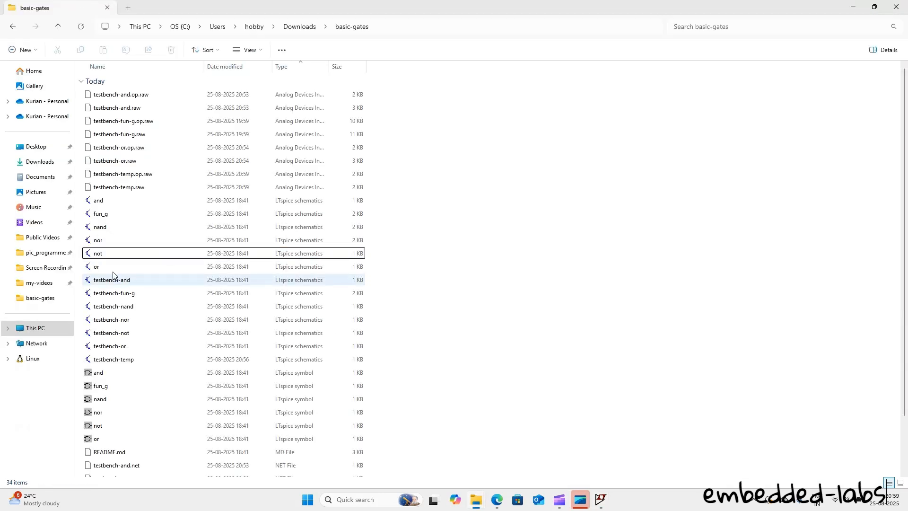
pyautogui.click(116, 202)
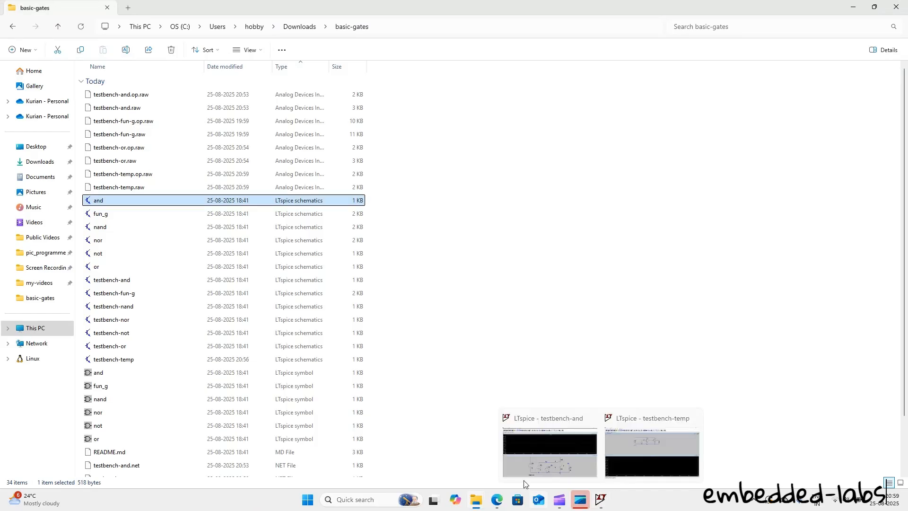
pyautogui.click(140, 282)
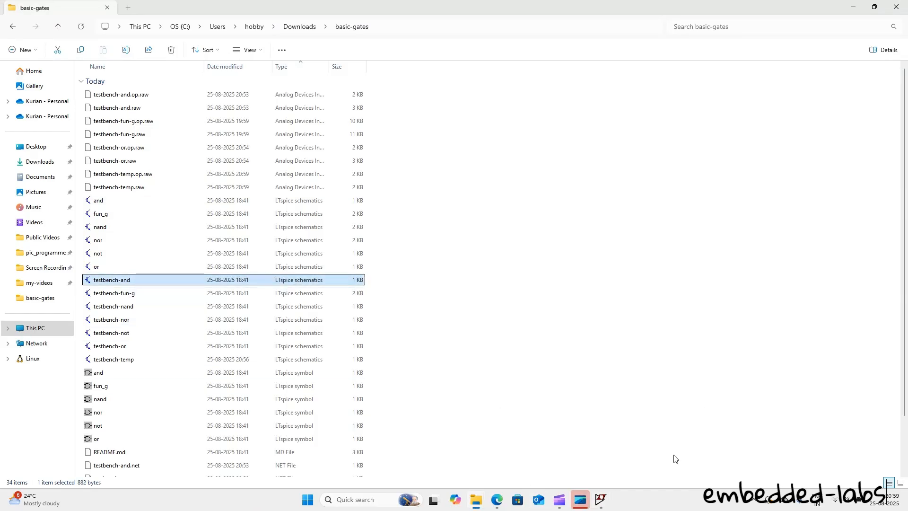
pyautogui.moveTo(601, 502)
pyautogui.click(639, 463)
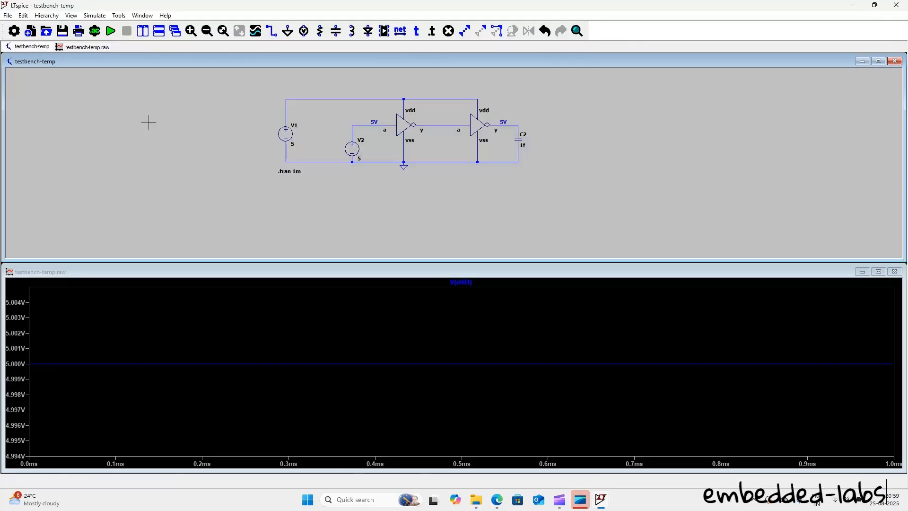
# Step: Open the testbench-fun-g schematic from the basic-gates folder
pyautogui.scroll(3, 425, 128)
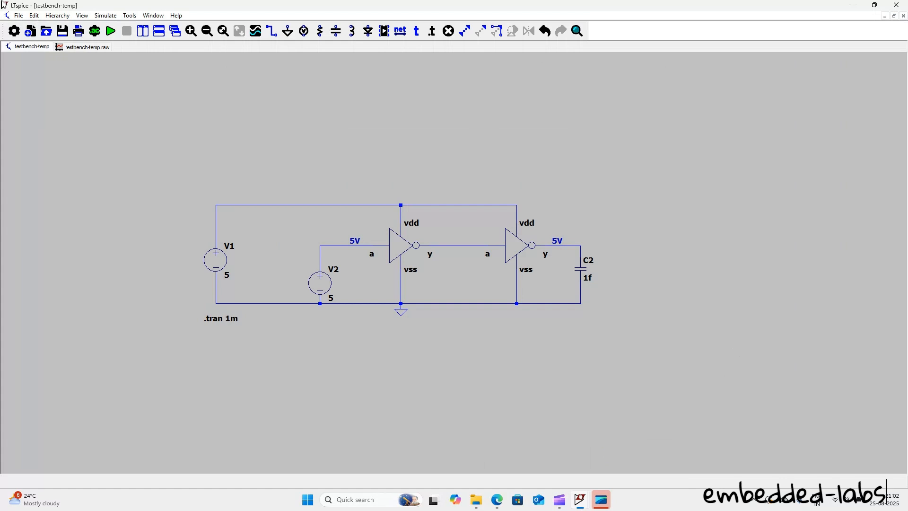
pyautogui.click(19, 15)
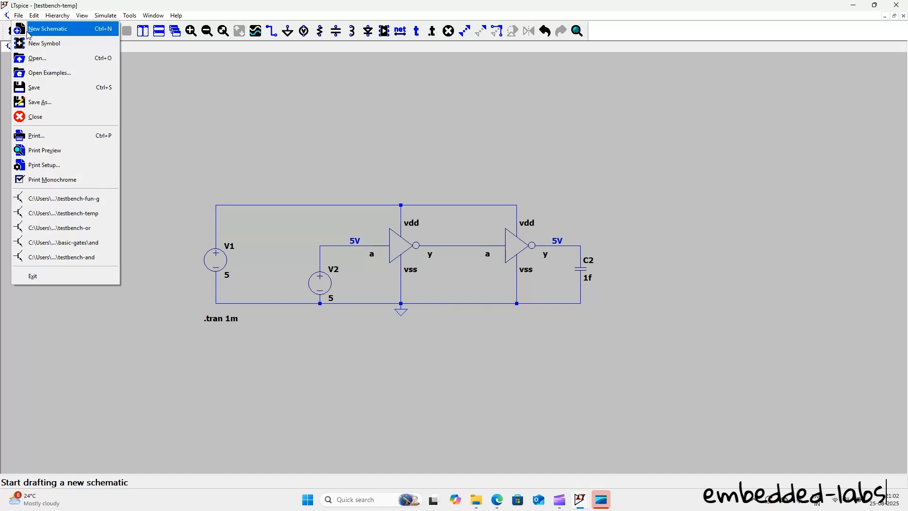
pyautogui.click(38, 58)
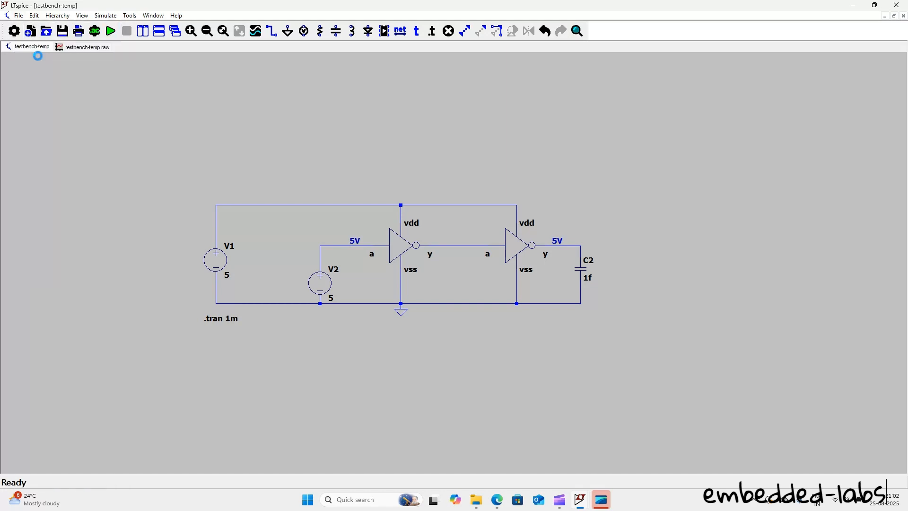
pyautogui.scroll(-2, 142, 216)
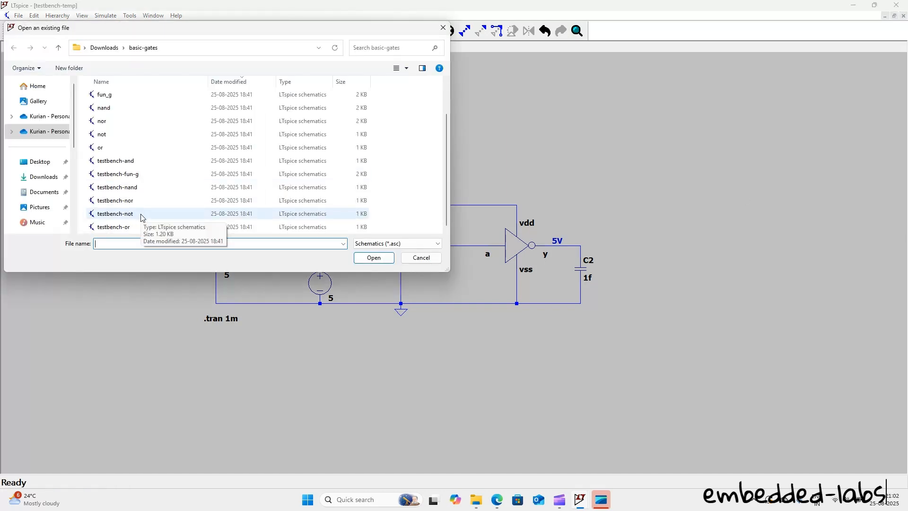
pyautogui.doubleClick(142, 173)
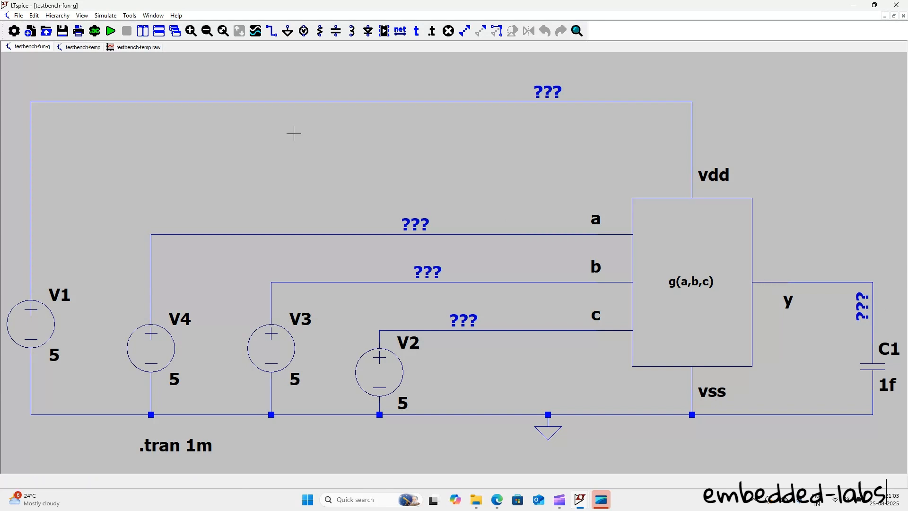
# Step: Open the g(a,b,c) block's internal schematic and compare its gate network with testbench-fun-g and testbench-temp
pyautogui.click(718, 230)
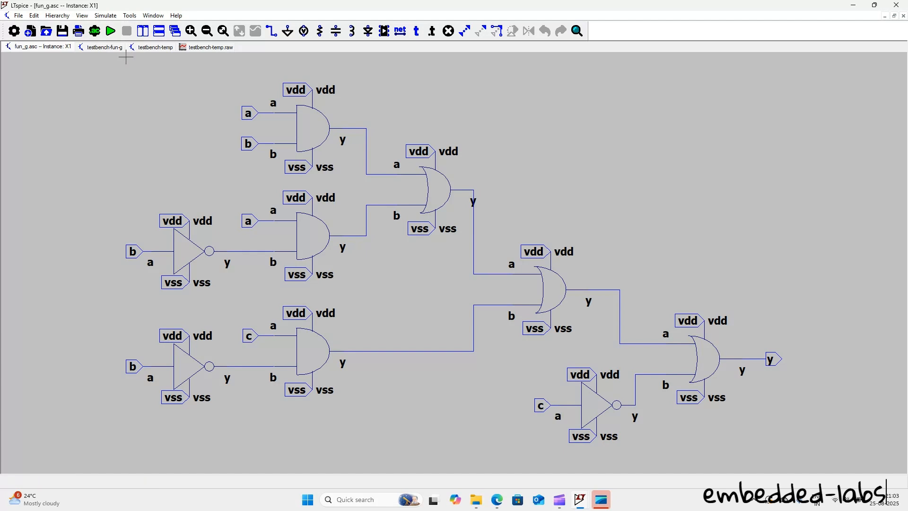
pyautogui.click(89, 51)
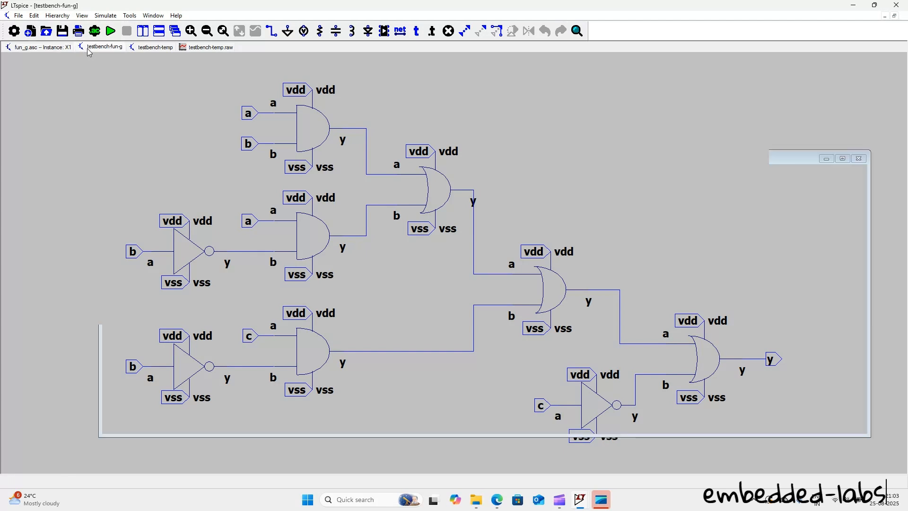
pyautogui.click(150, 53)
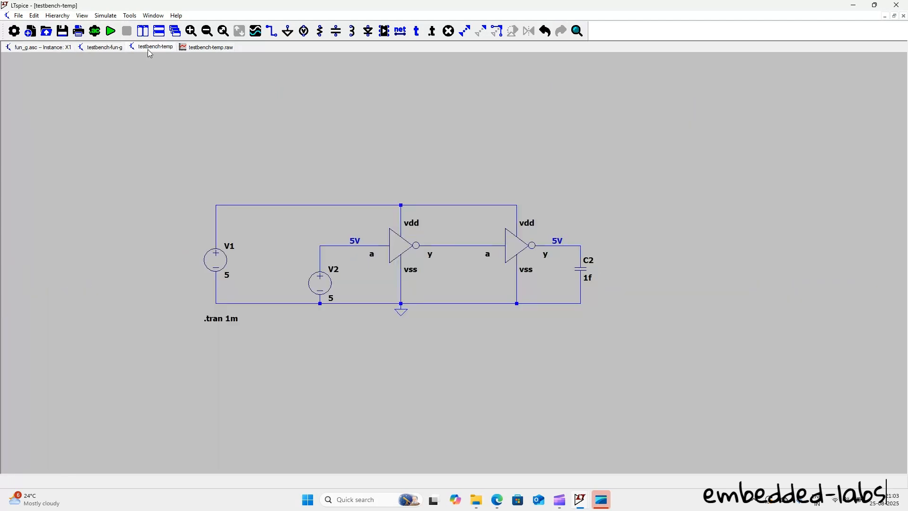
pyautogui.click(47, 54)
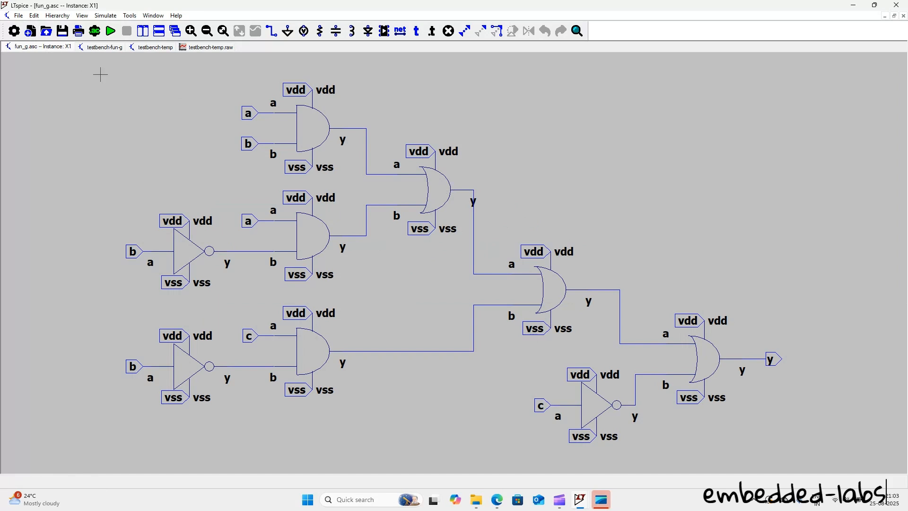
pyautogui.click(101, 48)
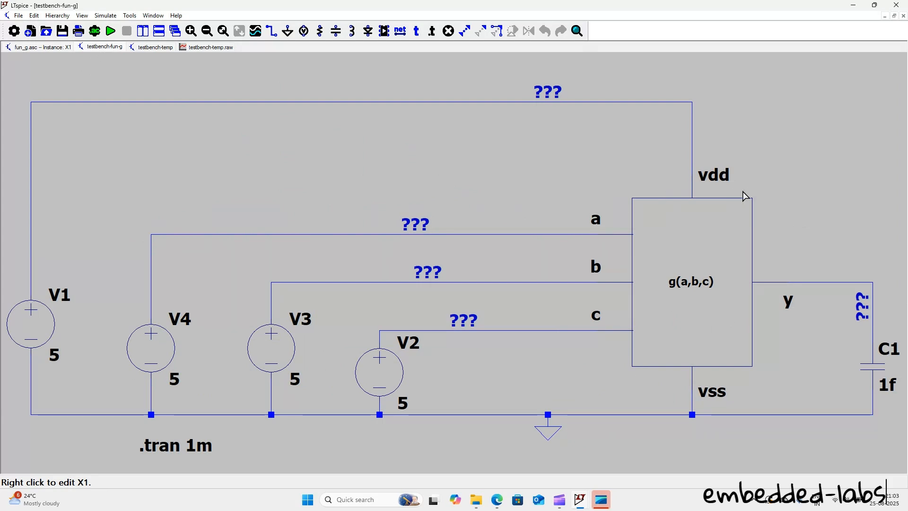
# Step: Run the testbench-fun-g simulation, and close the fun_g and testbench-temp schematics without saving changes to testbench-temp
pyautogui.click(110, 36)
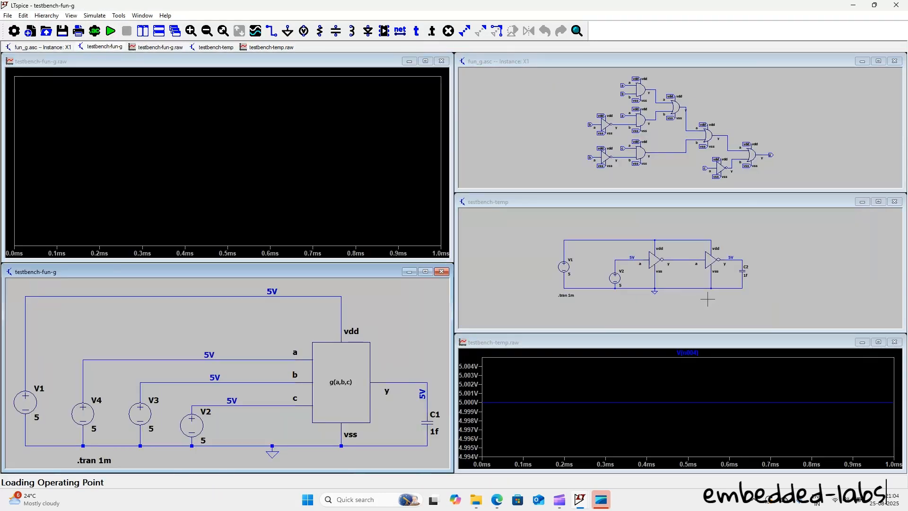
pyautogui.click(894, 61)
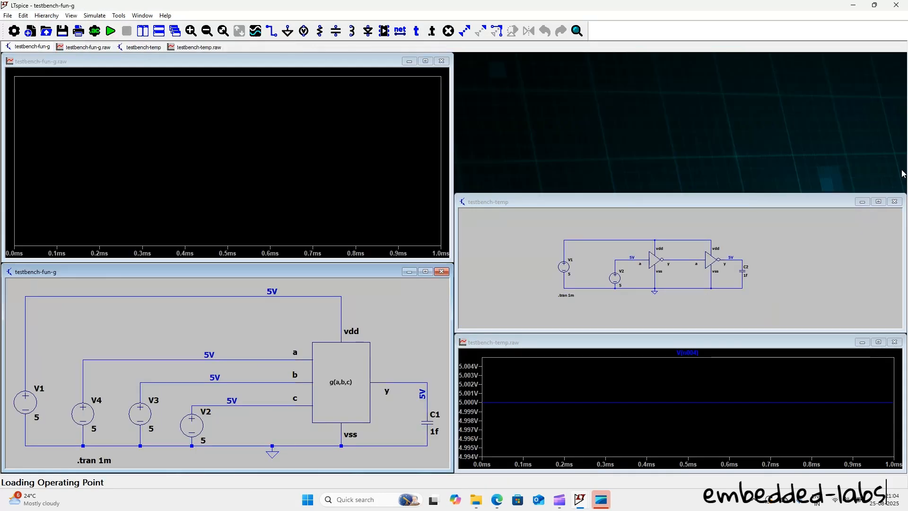
pyautogui.click(893, 201)
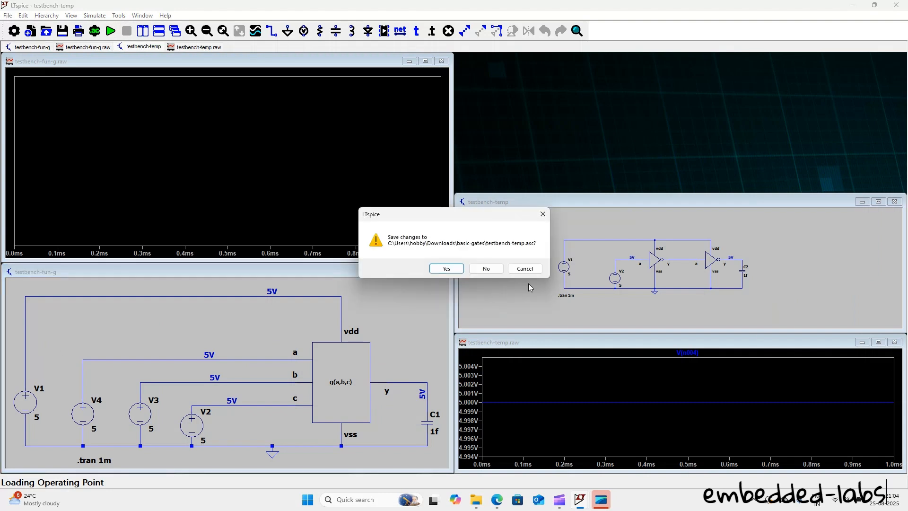
pyautogui.click(486, 268)
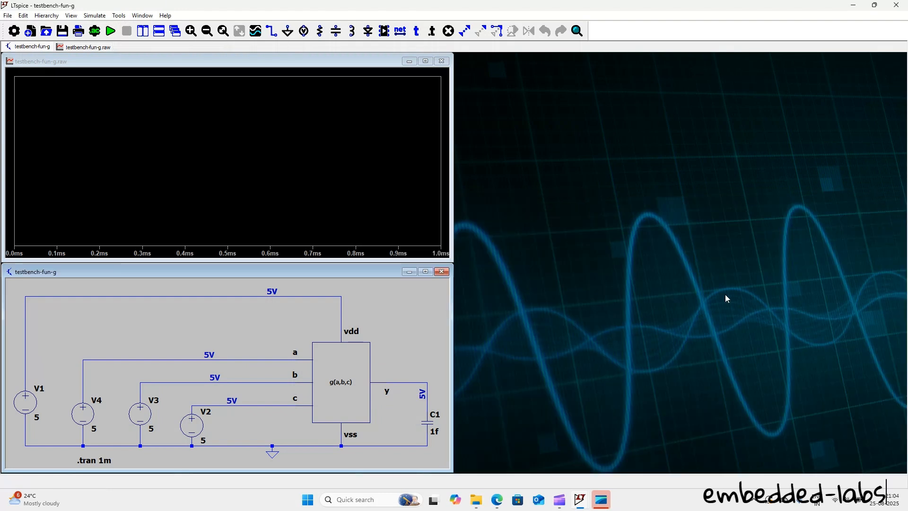
# Step: Rerun the testbench-fun-g simulation so that only its waveform and schematic windows fill the workspace
pyautogui.click(111, 30)
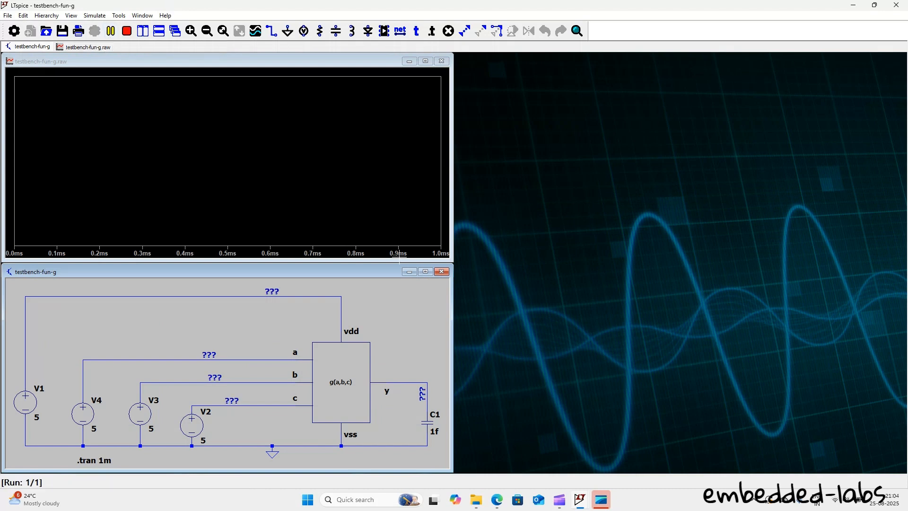
pyautogui.click(426, 61)
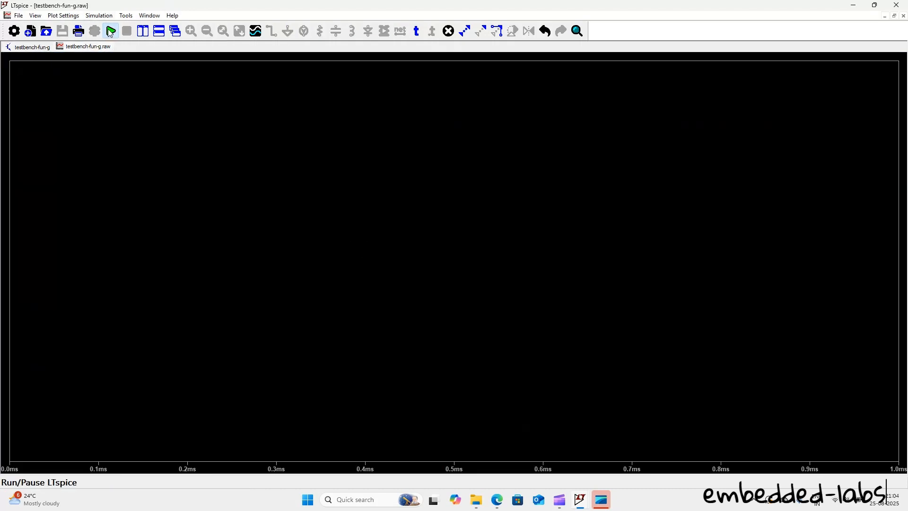
pyautogui.click(109, 31)
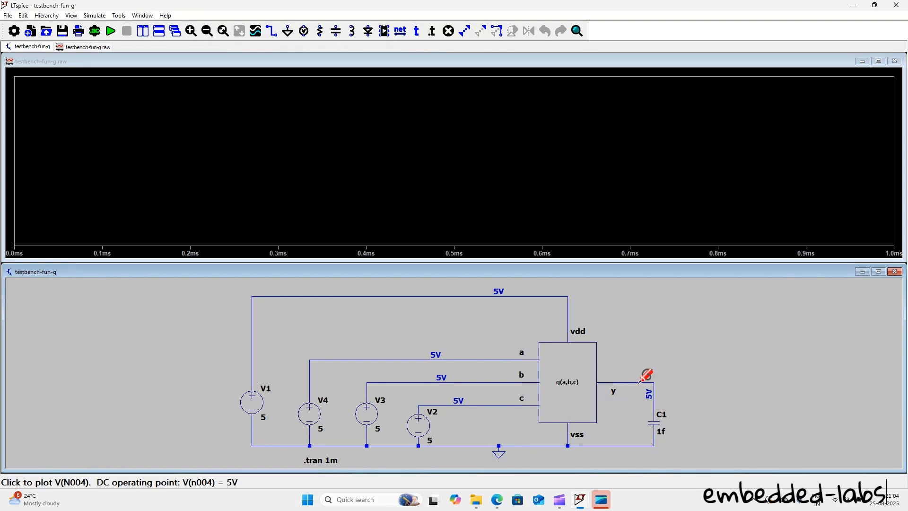
# Step: Open the g(a,b,c) block's internal schematic from the testbench and enlarge it to examine its gate network
pyautogui.click(560, 366)
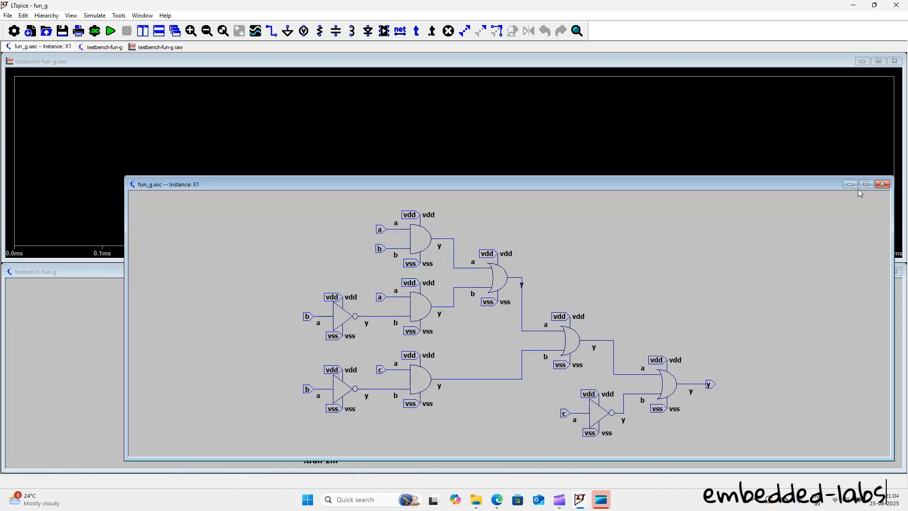
pyautogui.moveTo(795, 185); pyautogui.dragTo(716, 132)
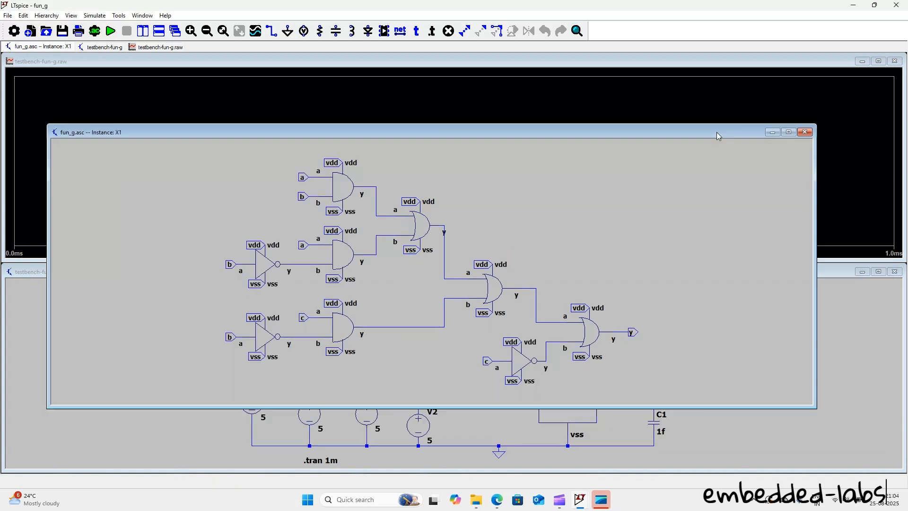
pyautogui.click(788, 132)
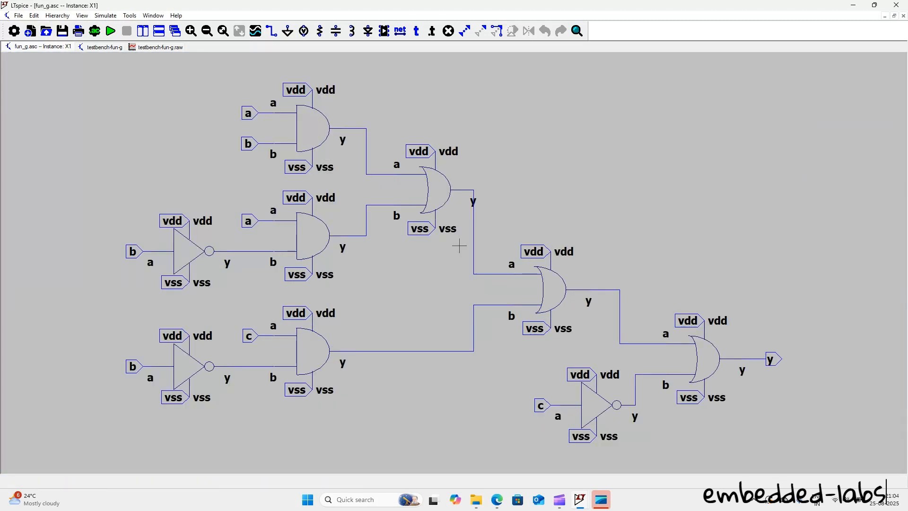
# Step: Save a copy of the testbench-fun-g schematic as testbench-fun-g-4inputs and close the fun_g instance schematic
pyautogui.click(101, 47)
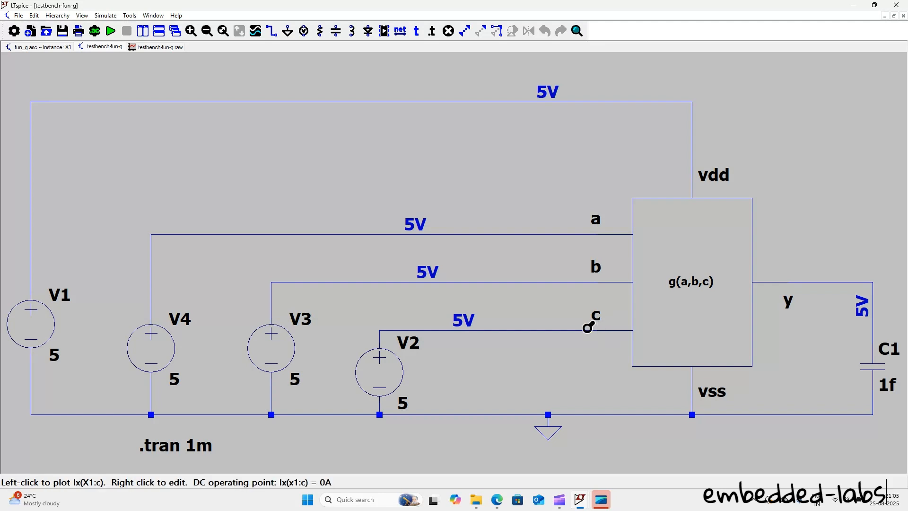
pyautogui.click(20, 16)
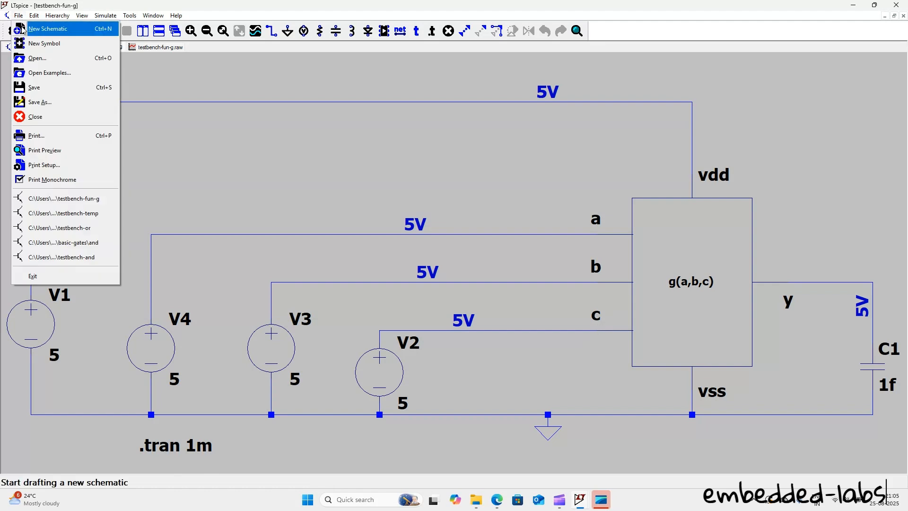
pyautogui.click(36, 107)
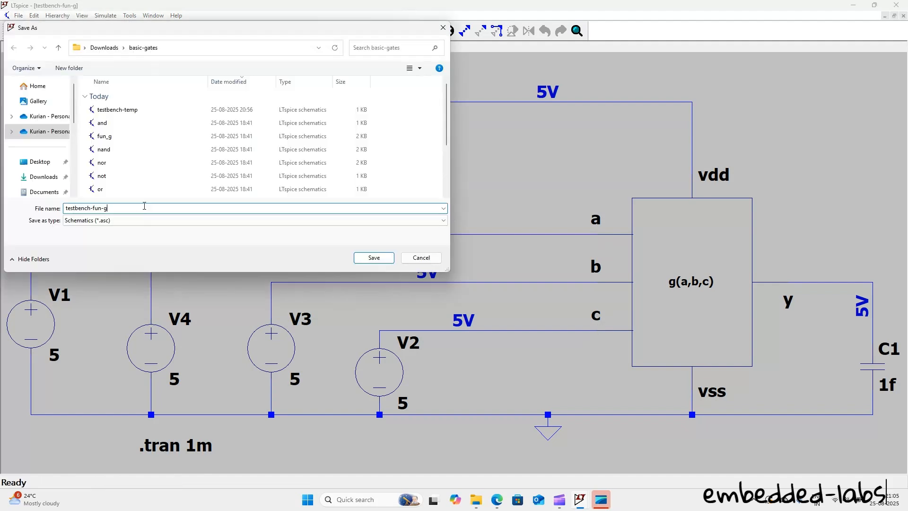
pyautogui.write('-34')
pyautogui.press('BackSpace')
pyautogui.write('inputs')
pyautogui.press('Return')
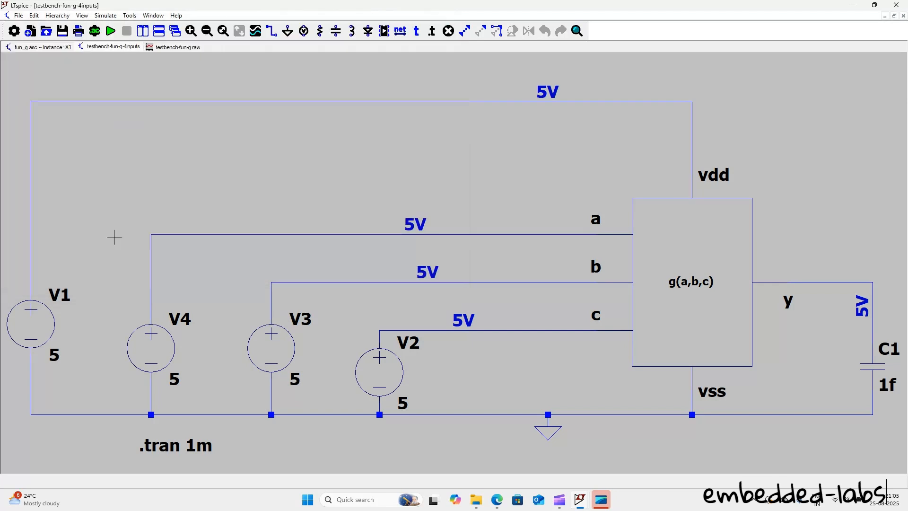
pyautogui.middleClick(63, 48)
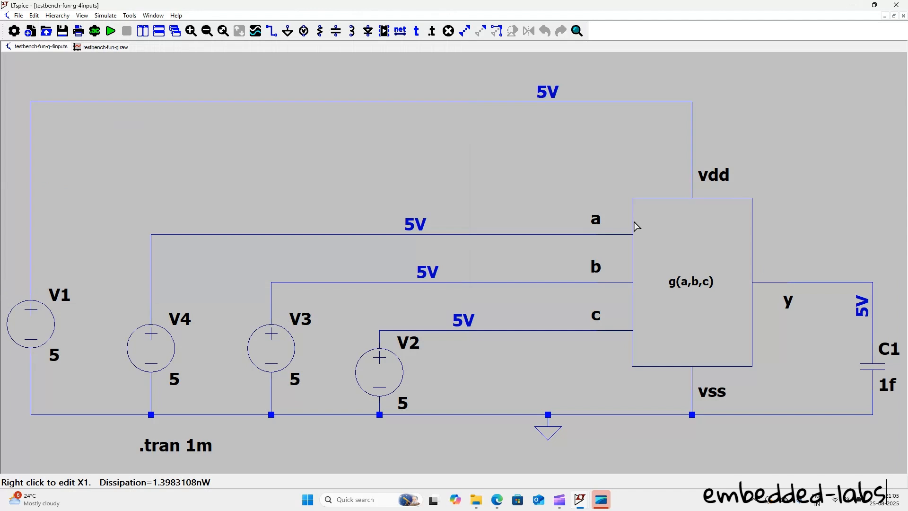
# Step: Open the fun_g symbol file from the basic-gates folder
pyautogui.click(19, 16)
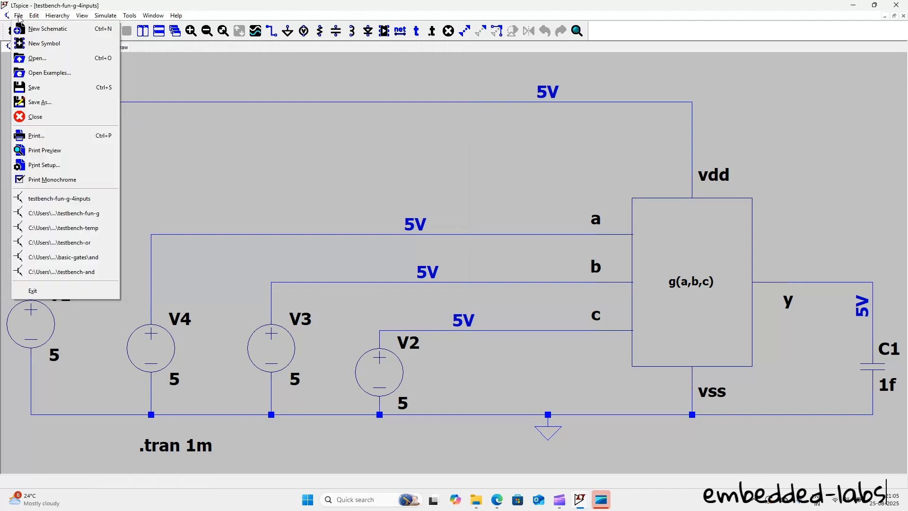
pyautogui.click(31, 58)
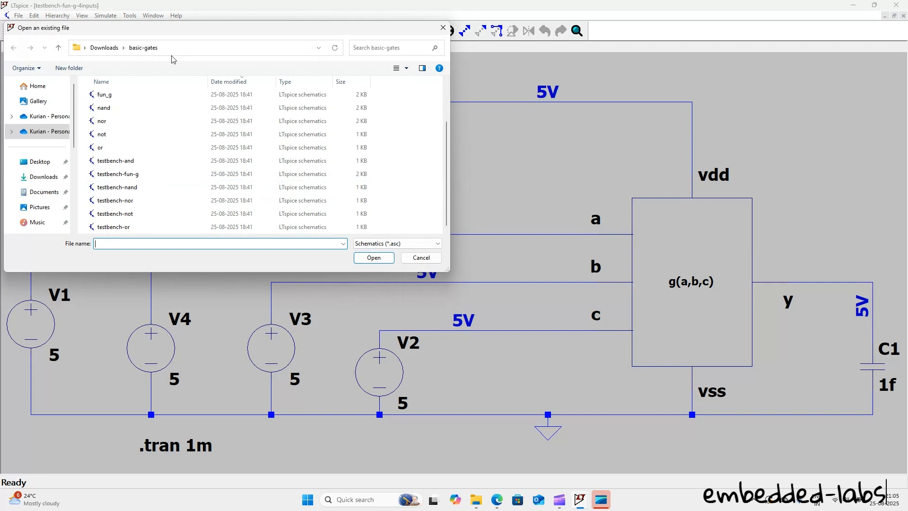
pyautogui.click(379, 245)
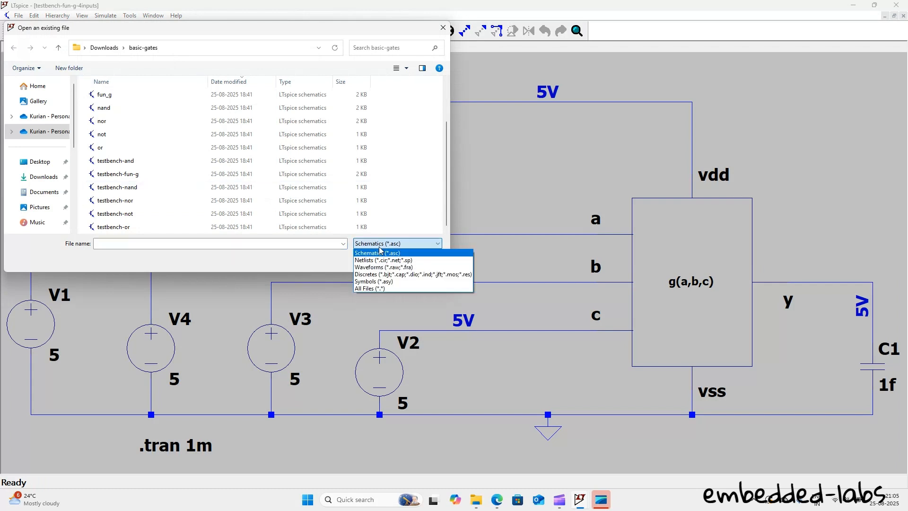
pyautogui.click(385, 281)
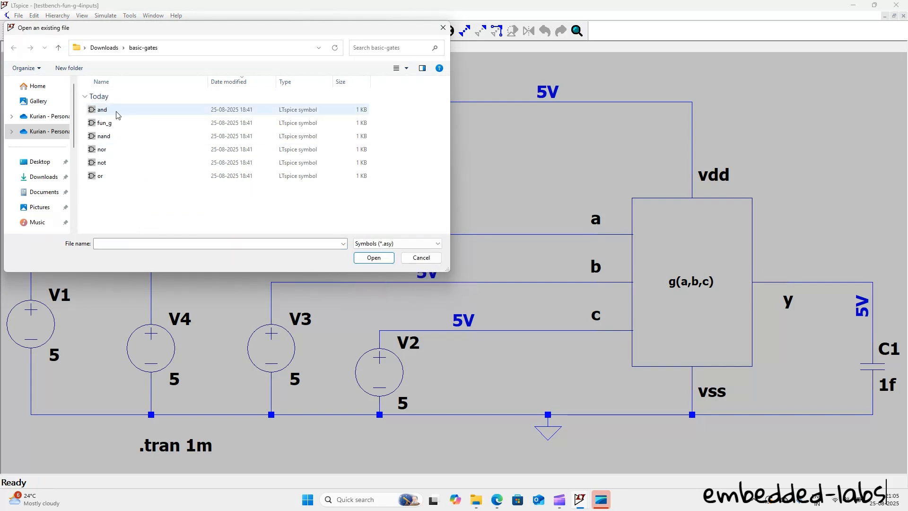
pyautogui.click(114, 124)
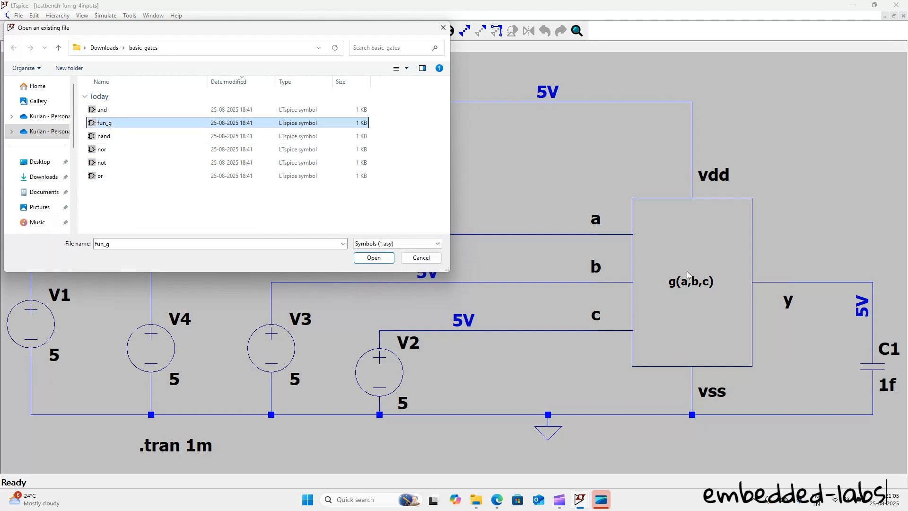
pyautogui.click(384, 261)
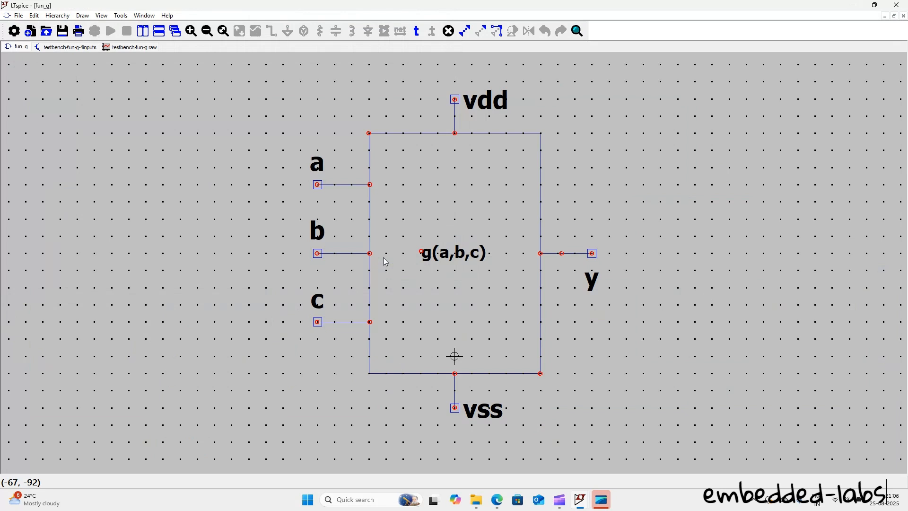
# Step: Save a copy of the symbol as fun_g_4inputs in the basic-gates folder
pyautogui.click(18, 15)
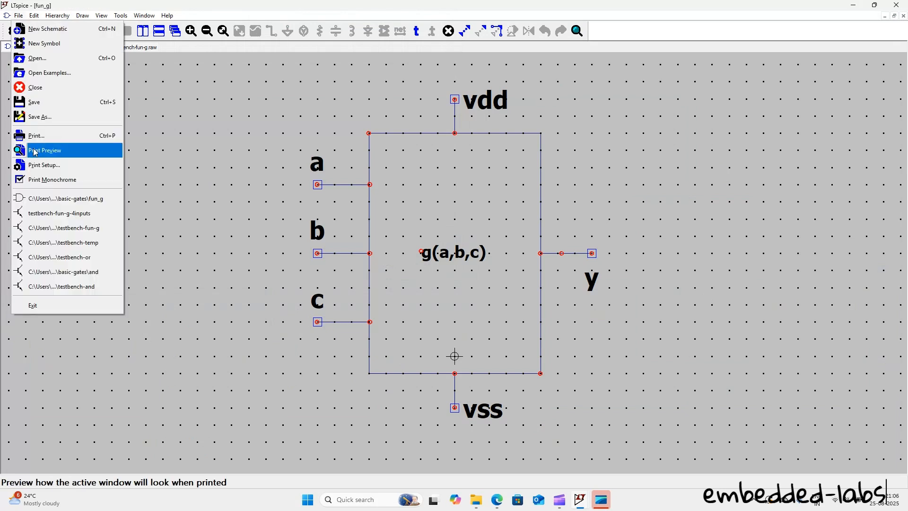
pyautogui.click(229, 191)
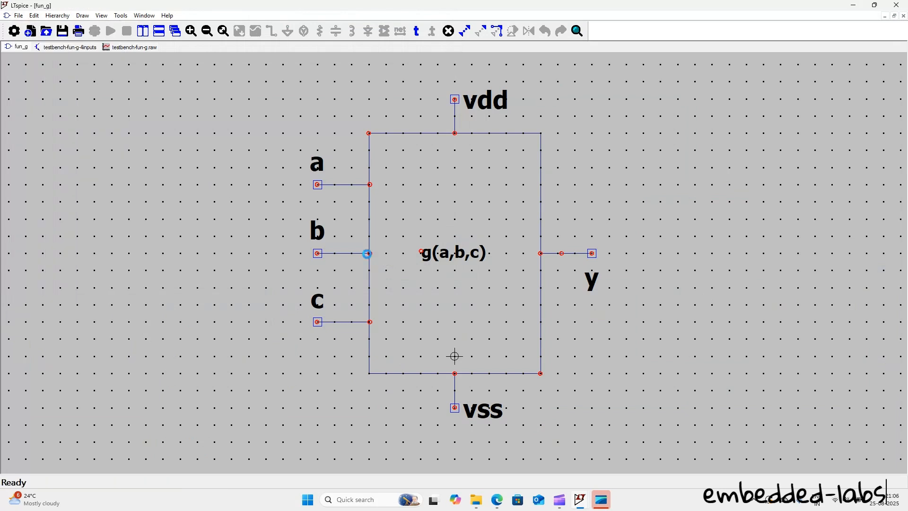
pyautogui.hotkey('ctrl', 's')
pyautogui.click(110, 211)
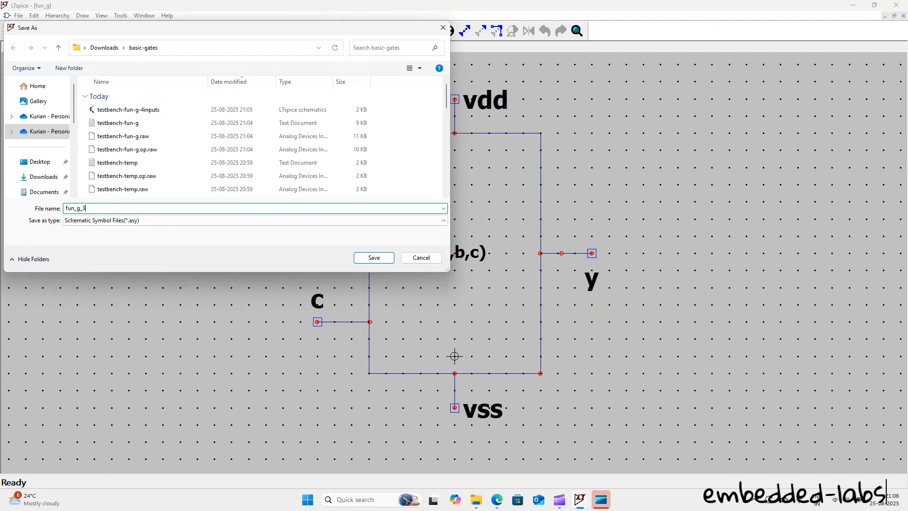
pyautogui.press('BackSpace')
pyautogui.write('4inputs')
pyautogui.press('Return')
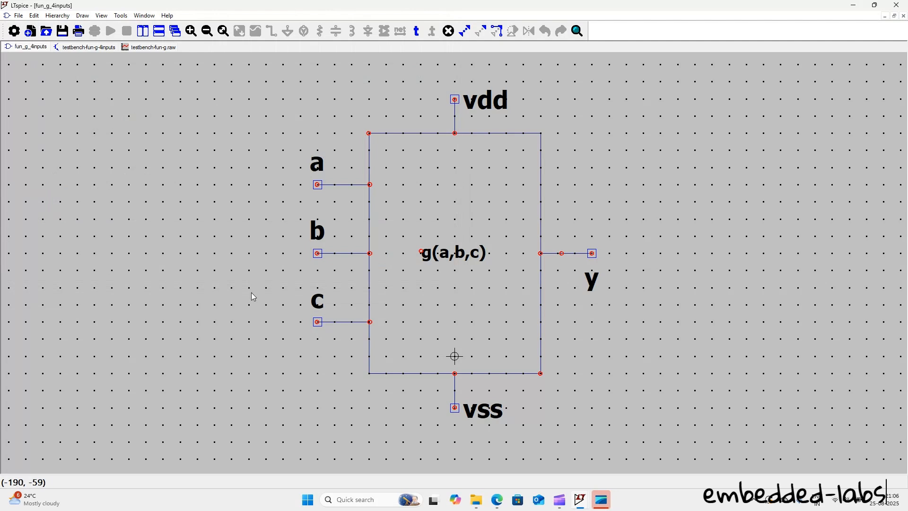
# Step: Duplicate input pin c with its lead line and place the copy just below it on the symbol's edge
pyautogui.moveTo(256, 278); pyautogui.dragTo(399, 338)
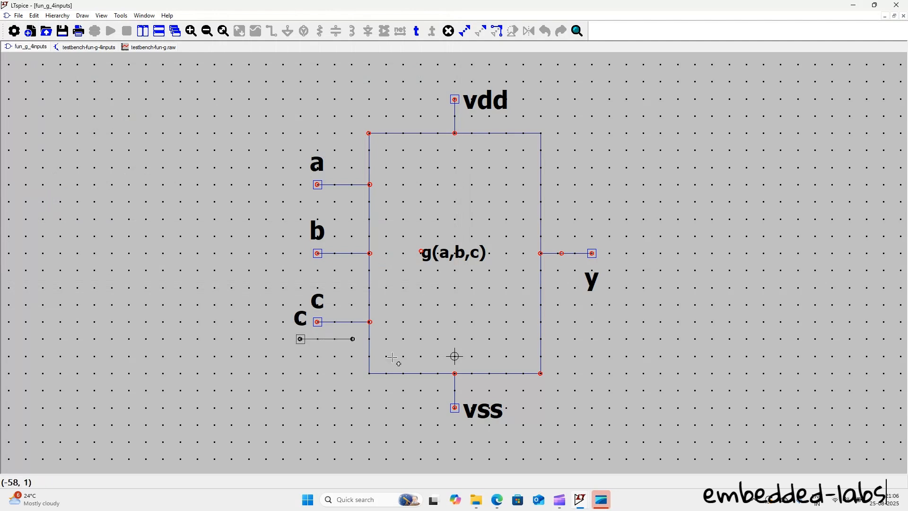
pyautogui.click(401, 381)
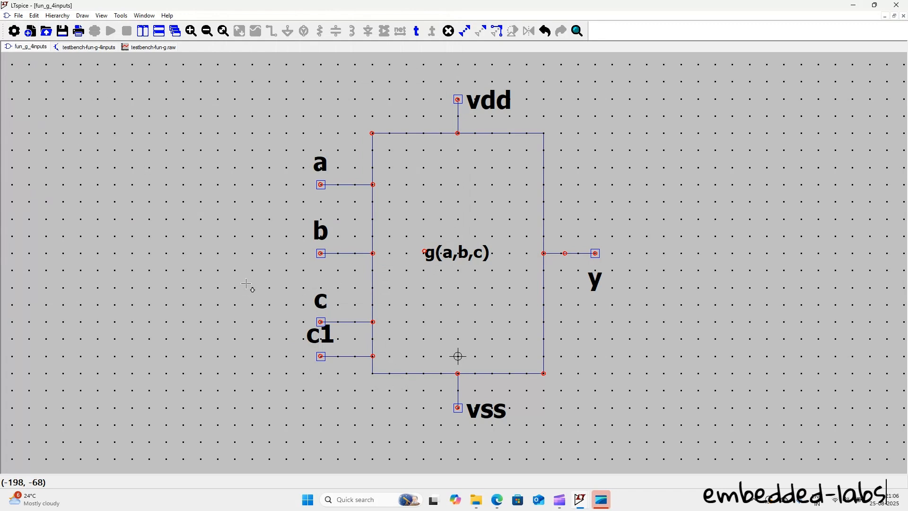
pyautogui.moveTo(258, 139); pyautogui.dragTo(420, 343)
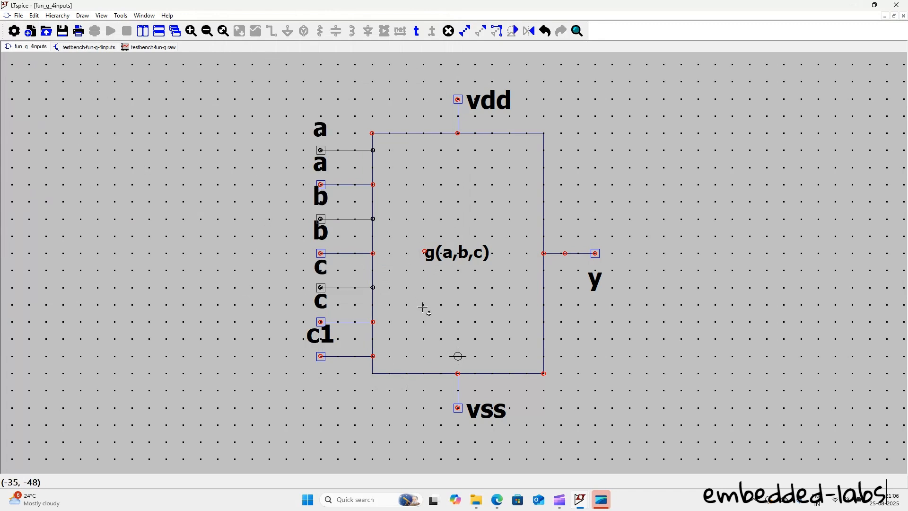
pyautogui.click(426, 310)
pyautogui.hotkey('ctrl', 'z')
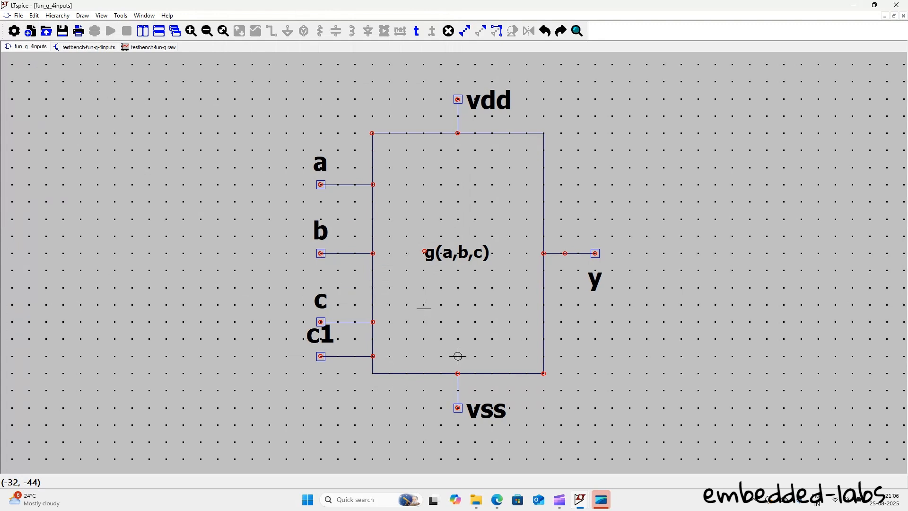
# Step: Change the label of the duplicated input pin below c to d
pyautogui.rightClick(322, 336)
pyautogui.write('d')
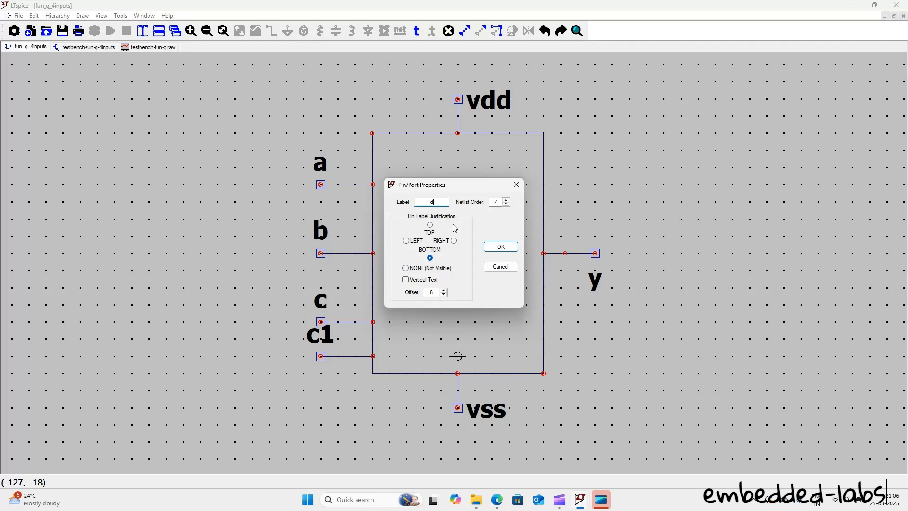
pyautogui.click(494, 249)
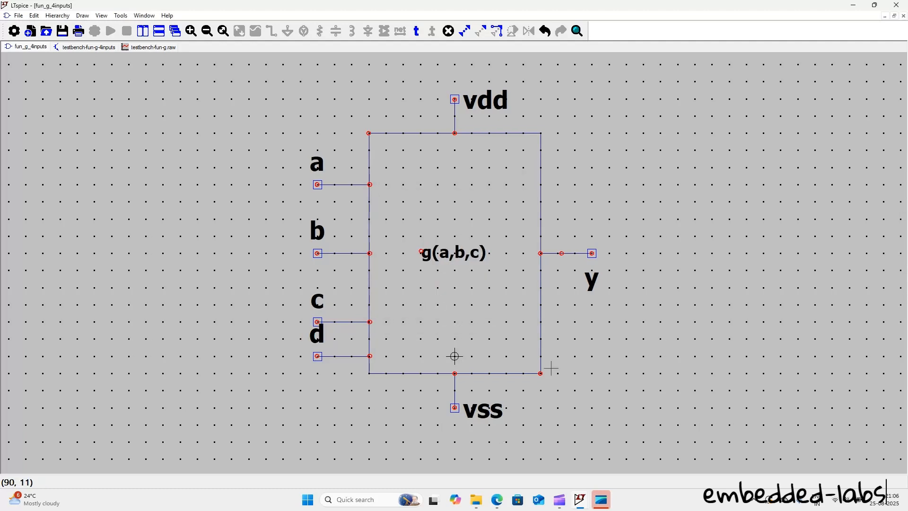
# Step: Check the pin properties of the symbol's vss pin without changing them
pyautogui.moveTo(446, 405); pyautogui.dragTo(618, 318)
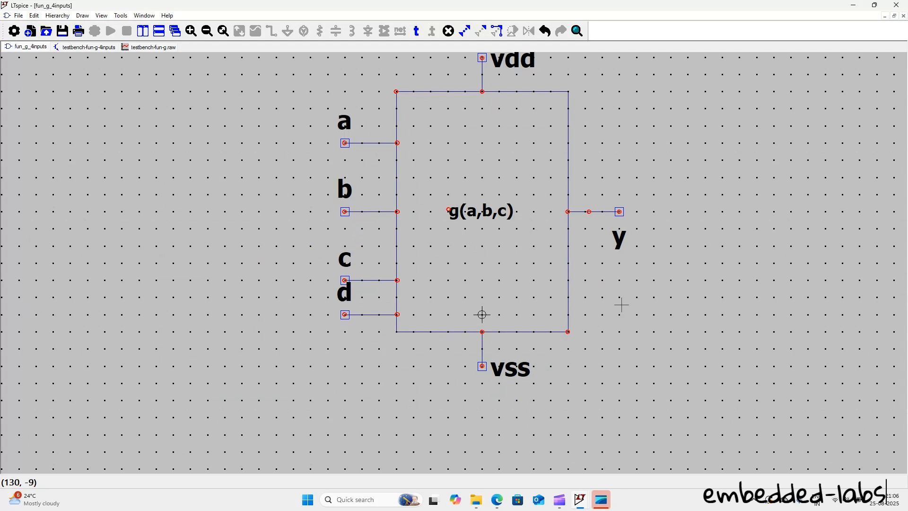
pyautogui.moveTo(336, 303); pyautogui.dragTo(344, 302)
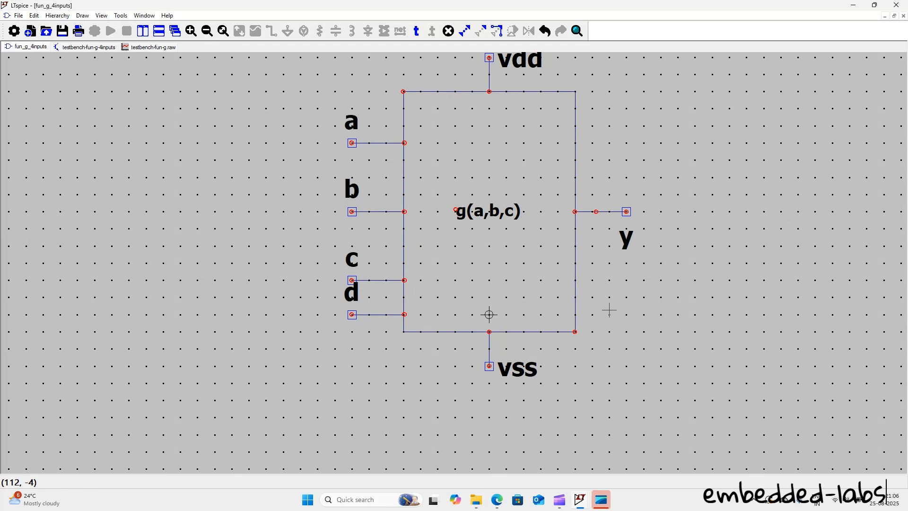
pyautogui.rightClick(526, 355)
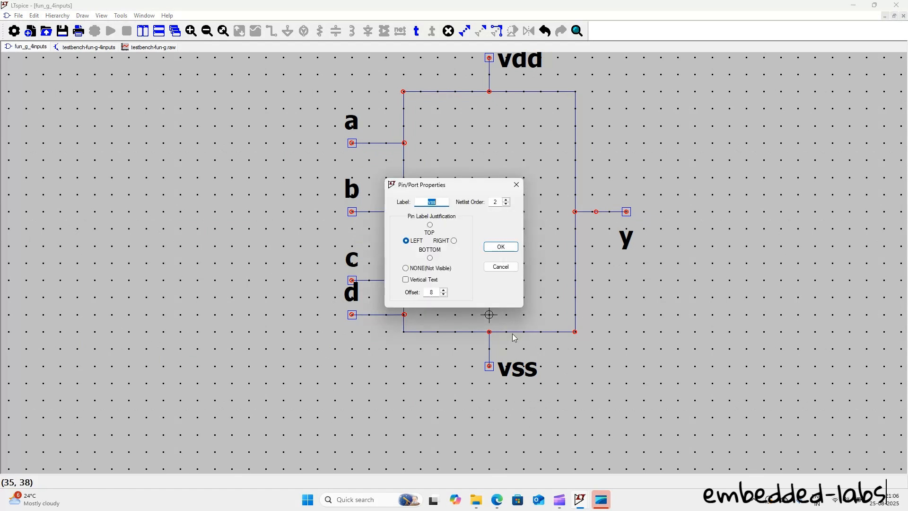
pyautogui.click(500, 267)
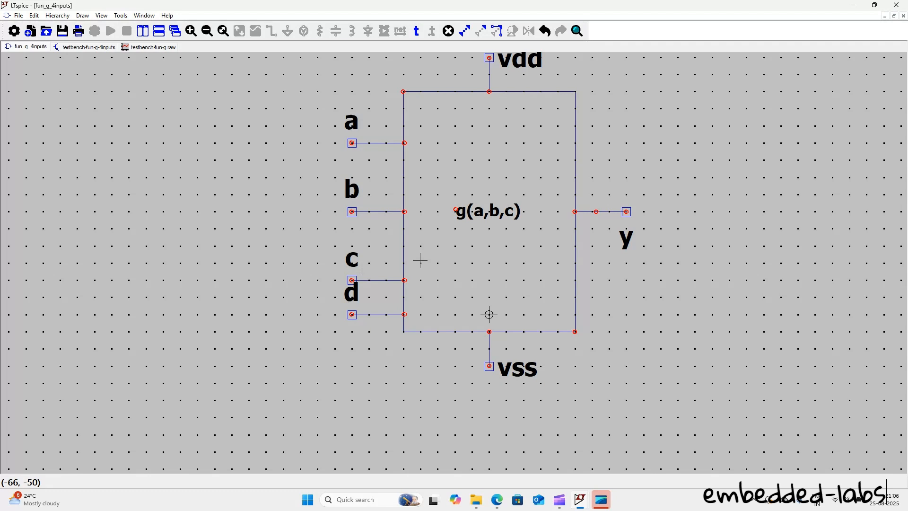
# Step: Save the fun_g_4inputs symbol and delete the g(a,b,c) block from the testbench-fun-g-4inputs schematic
pyautogui.click(60, 34)
pyautogui.click(67, 48)
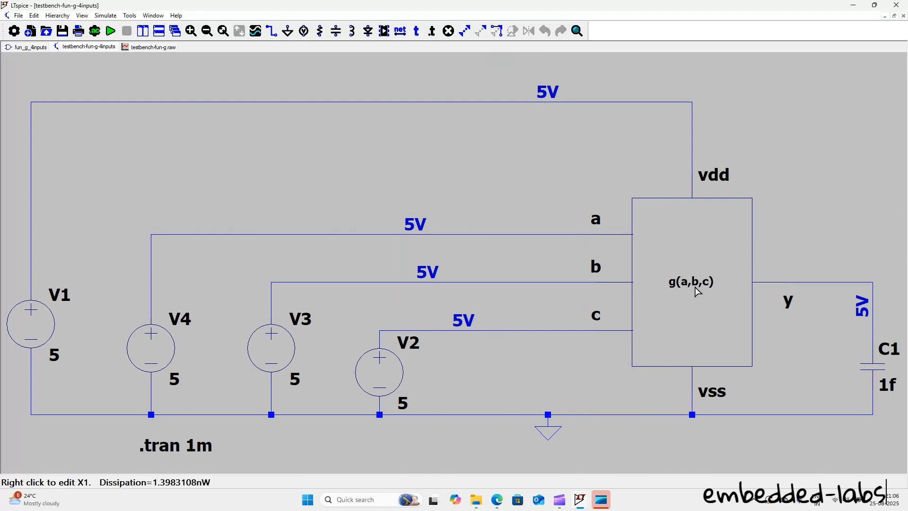
pyautogui.press('F5')
pyautogui.moveTo(565, 175); pyautogui.dragTo(825, 412)
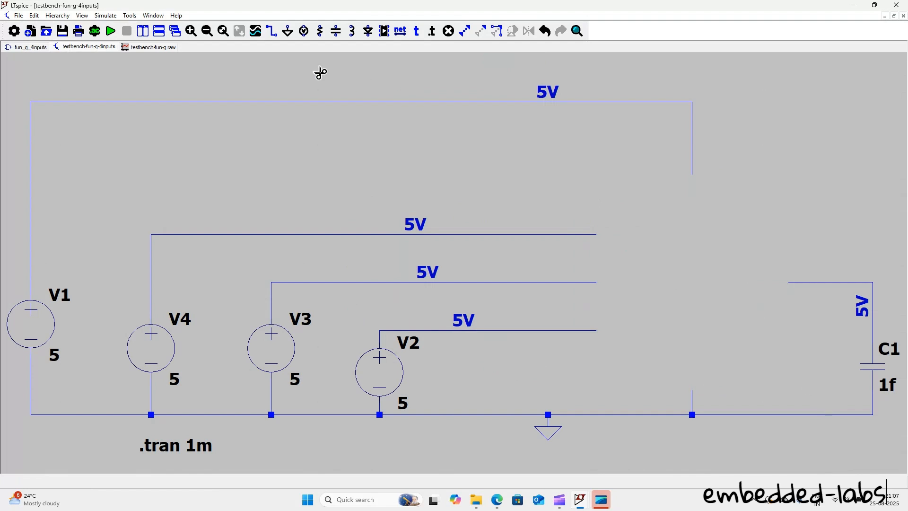
# Step: Look for the fun_g_4inputs symbol among the basic-gates components and check it in its symbol window
pyautogui.click(386, 31)
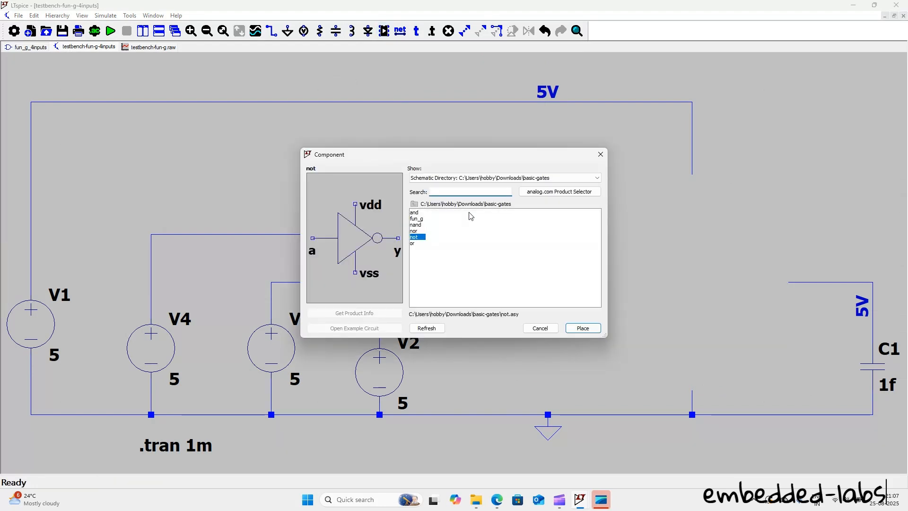
pyautogui.press('Escape')
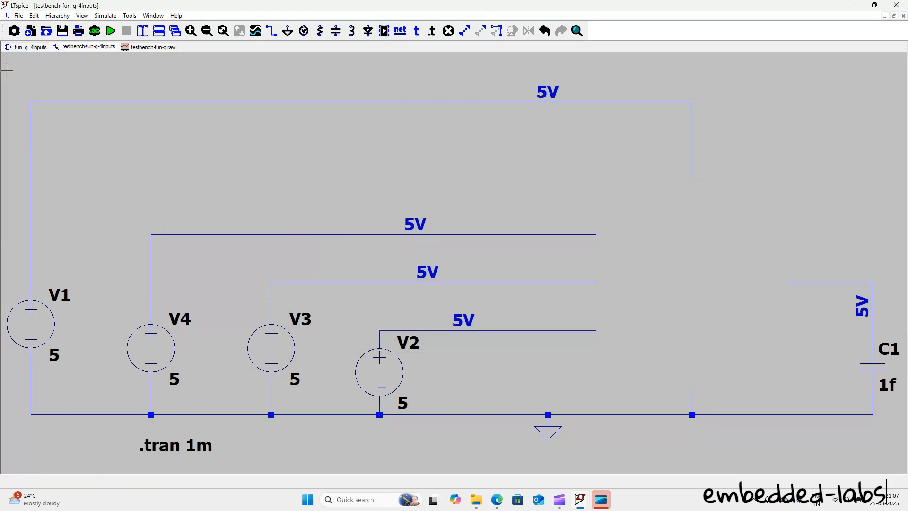
pyautogui.click(24, 46)
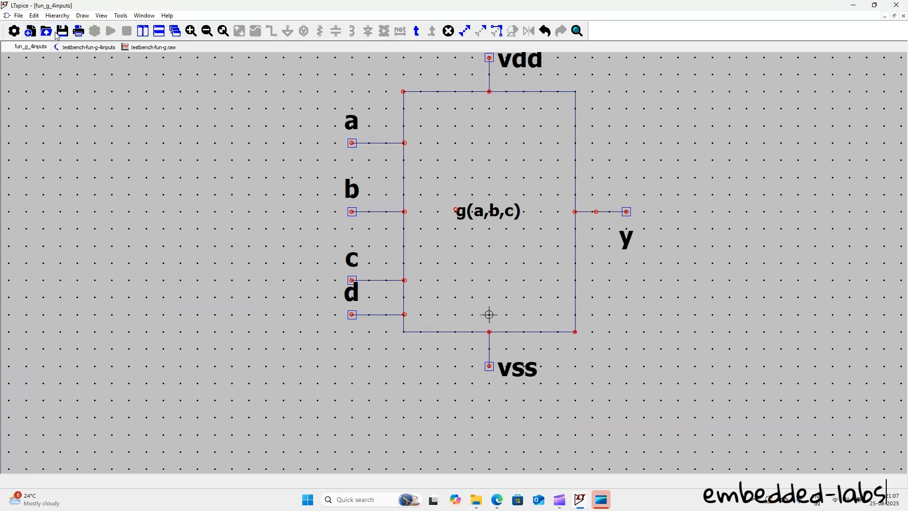
pyautogui.click(85, 47)
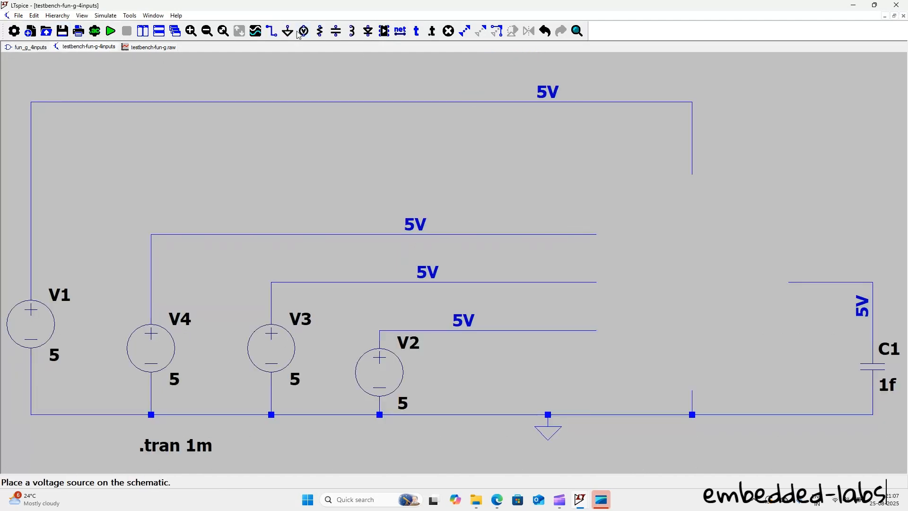
pyautogui.click(384, 30)
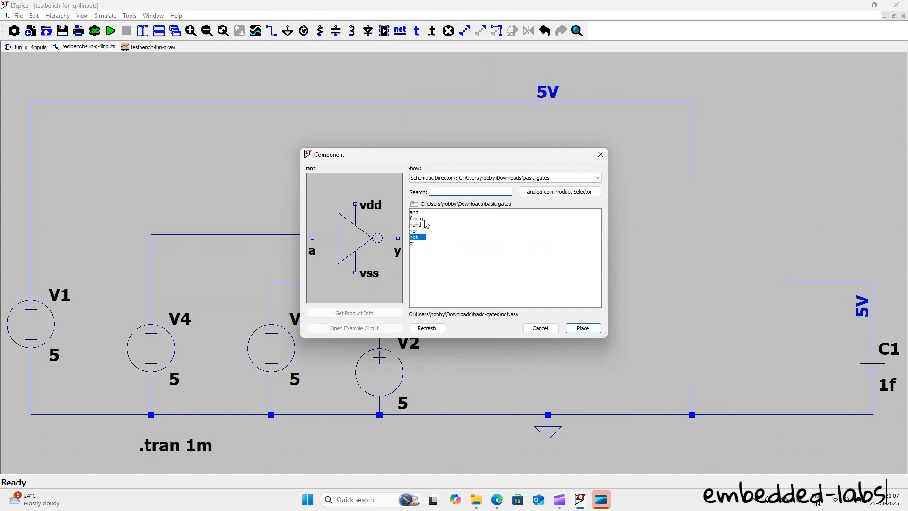
pyautogui.press('Escape')
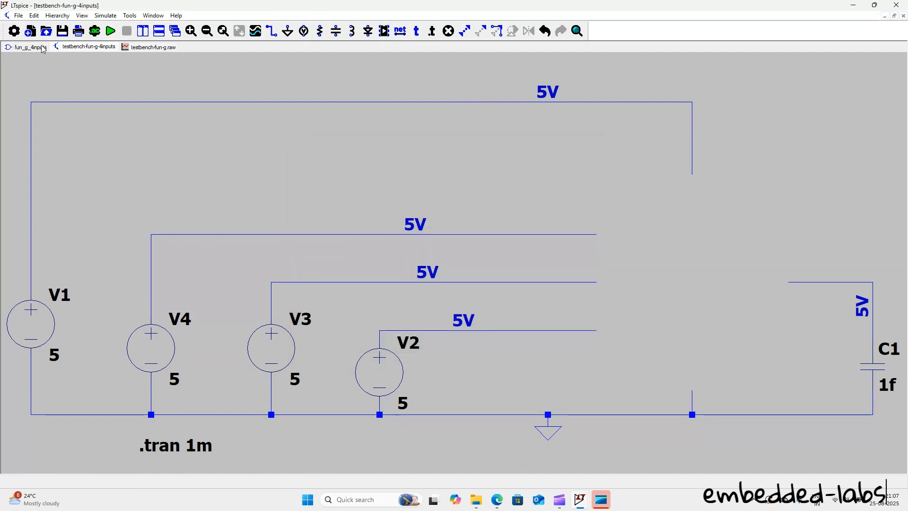
pyautogui.click(42, 49)
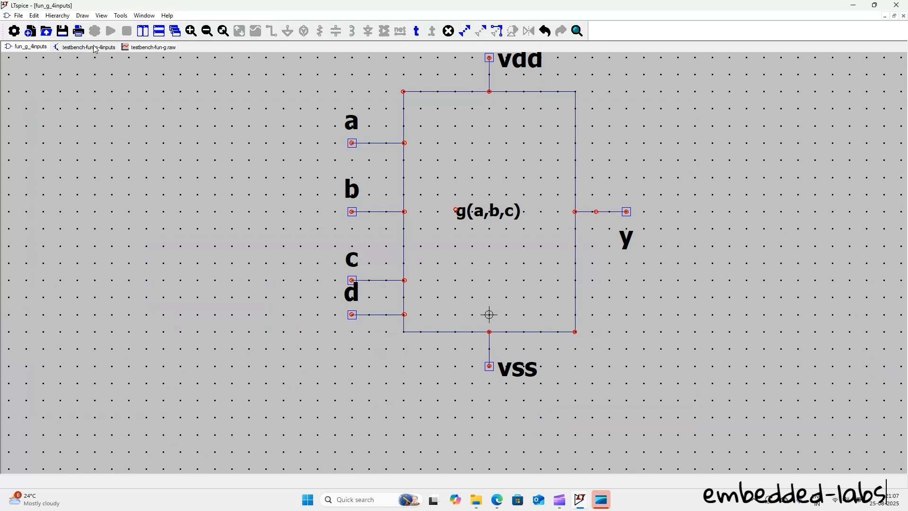
# Step: Switch to the basic-gates folder in File Explorer and open the fun_g schematic
pyautogui.click(476, 499)
pyautogui.click(533, 463)
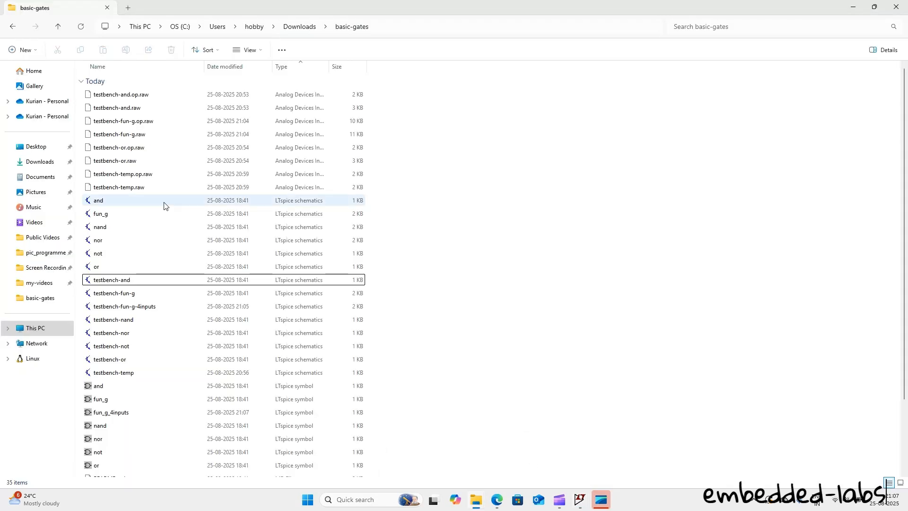
pyautogui.doubleClick(167, 214)
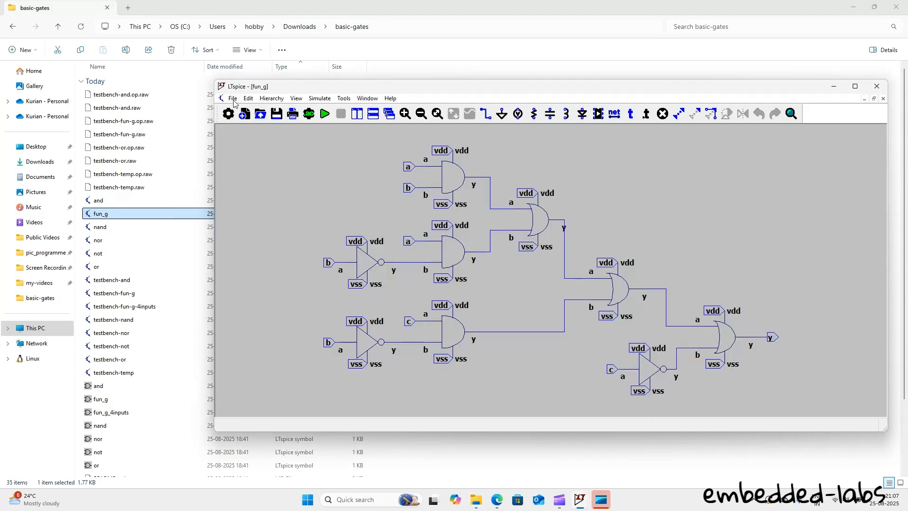
# Step: Save a copy of the fun_g schematic as fun_g_4inputs in the basic-gates folder and maximize its window
pyautogui.click(233, 97)
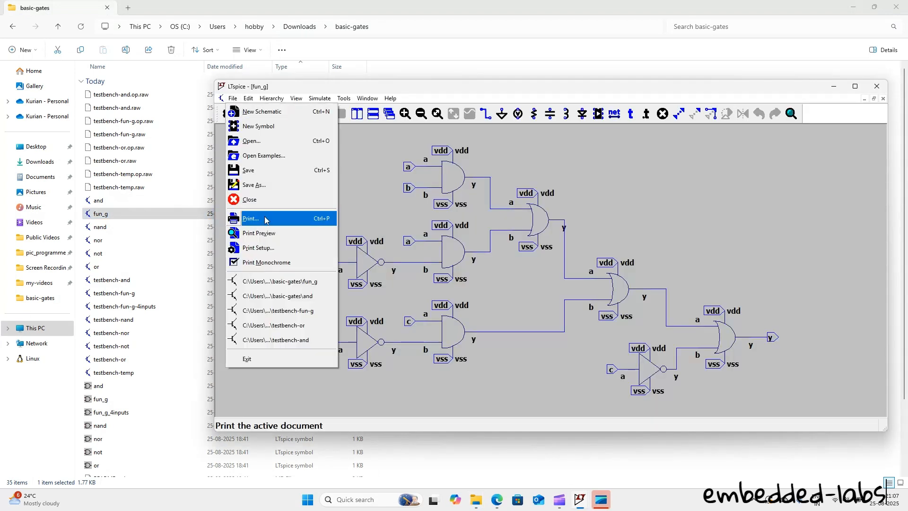
pyautogui.click(266, 186)
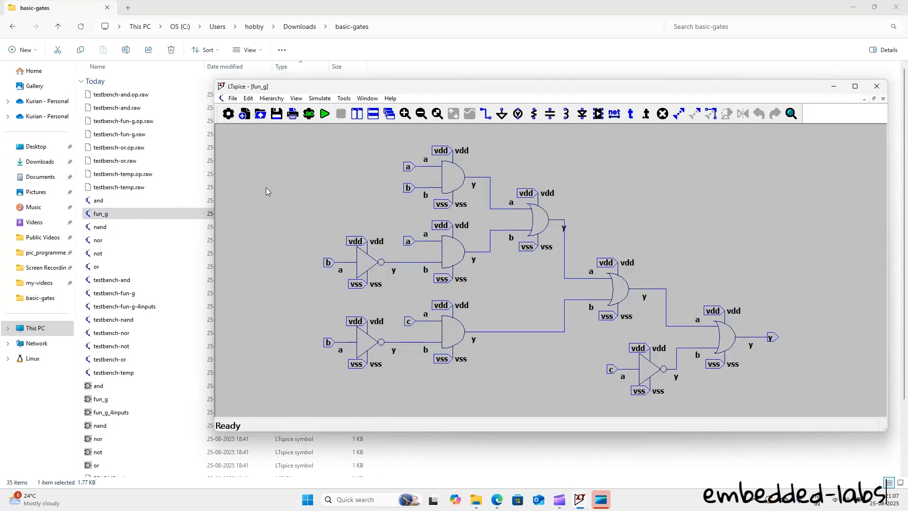
pyautogui.write('_4')
pyautogui.press('Down')
pyautogui.press('BackSpace')
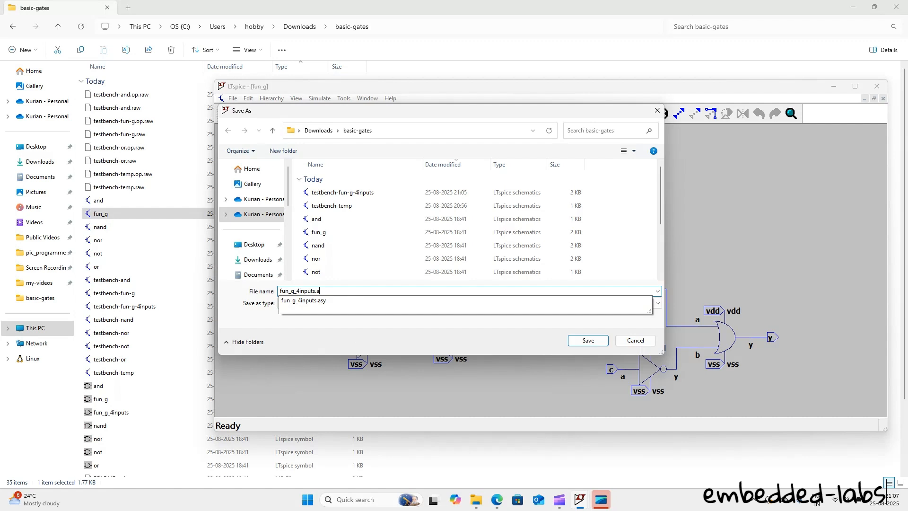
pyautogui.write('sc')
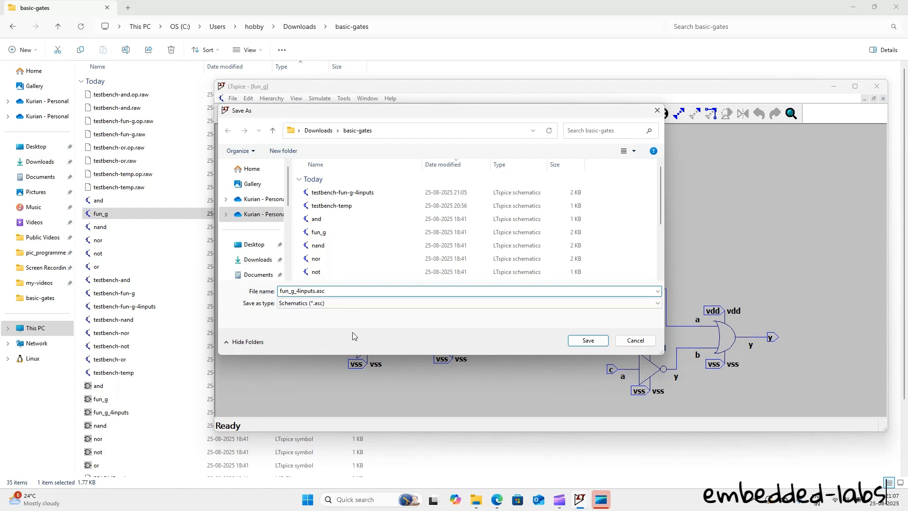
pyautogui.press('BackSpace')
pyautogui.press('BackSpace')
pyautogui.press('BackSpace')
pyautogui.press('BackSpace')
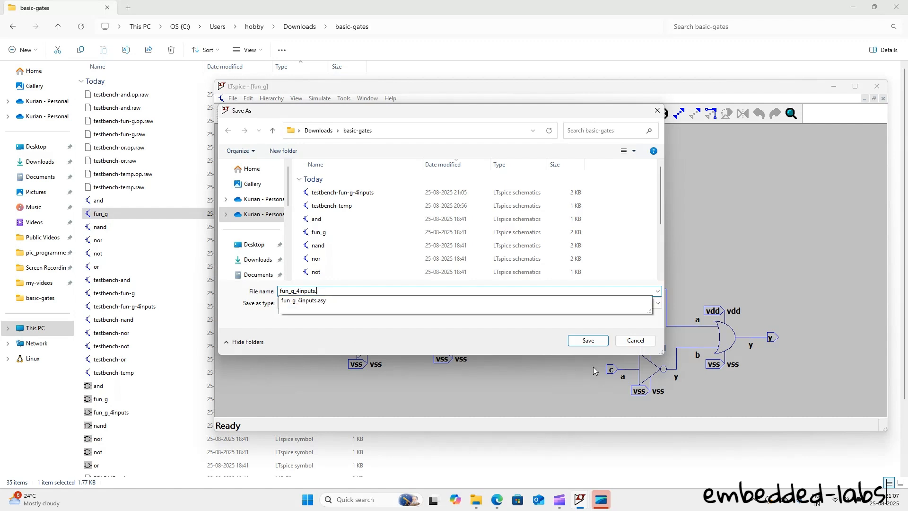
pyautogui.click(588, 341)
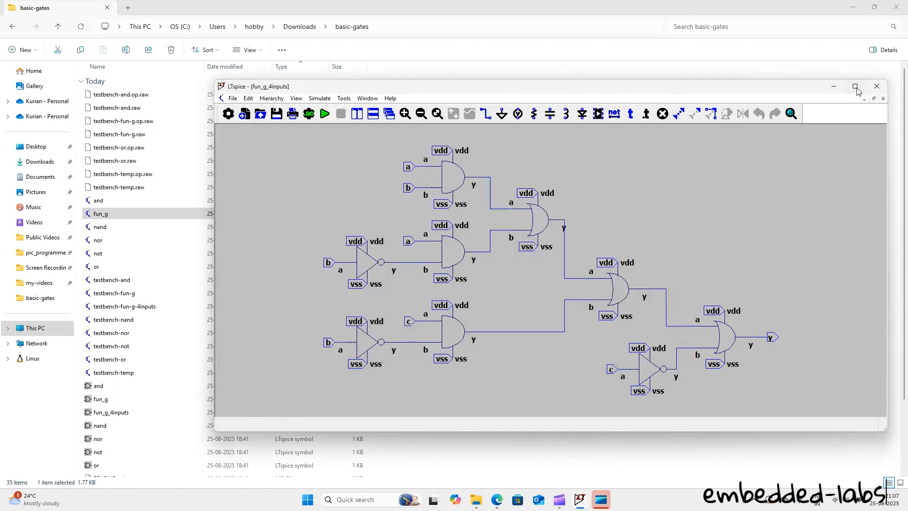
pyautogui.click(855, 86)
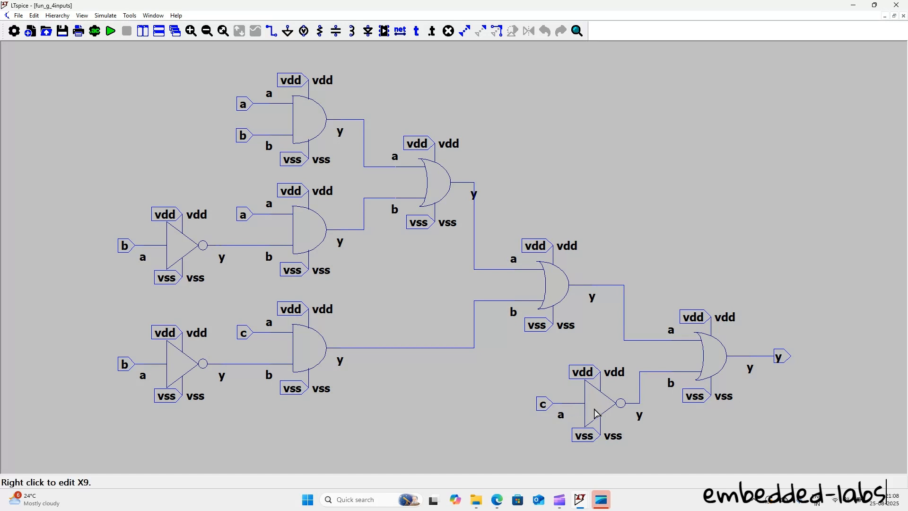
# Step: Duplicate the c inverter with its ports and wire into the empty area below the circuit, and rename the copy's input port to d
pyautogui.moveTo(520, 353); pyautogui.dragTo(610, 365)
pyautogui.click(391, 392)
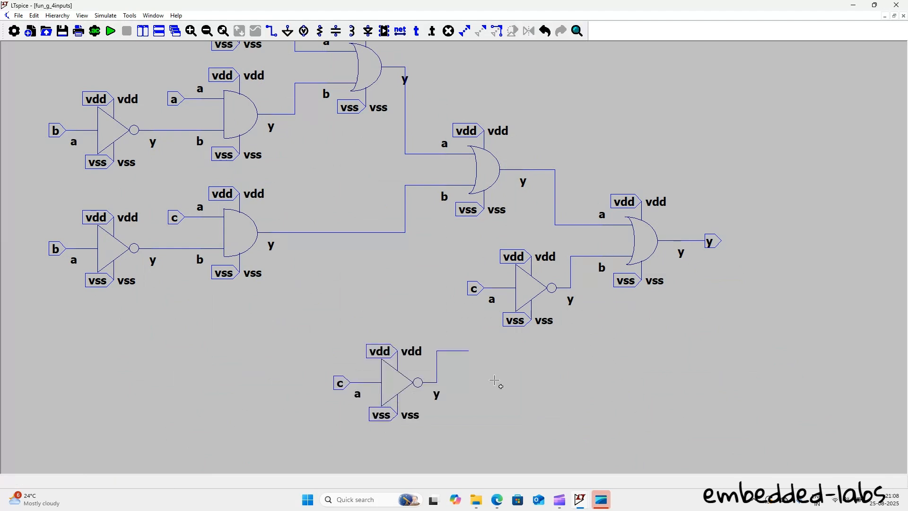
pyautogui.rightClick(342, 384)
pyautogui.write('d')
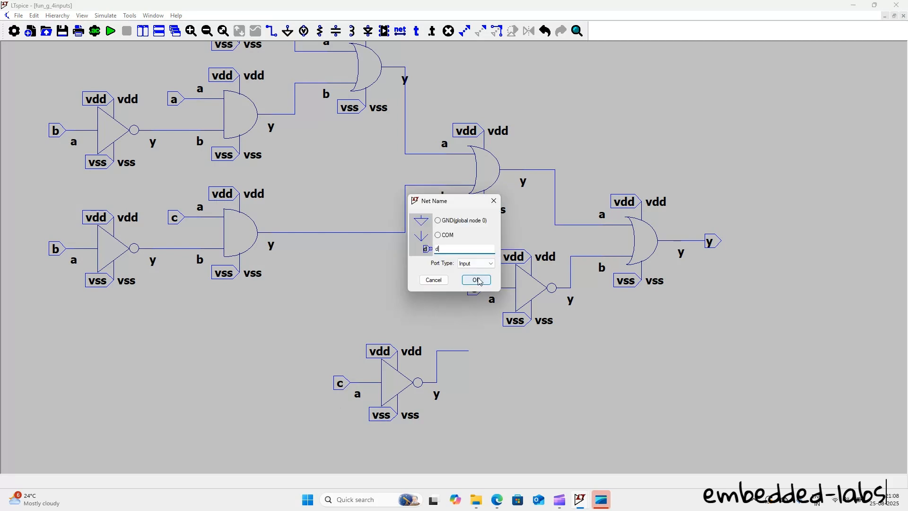
pyautogui.click(477, 279)
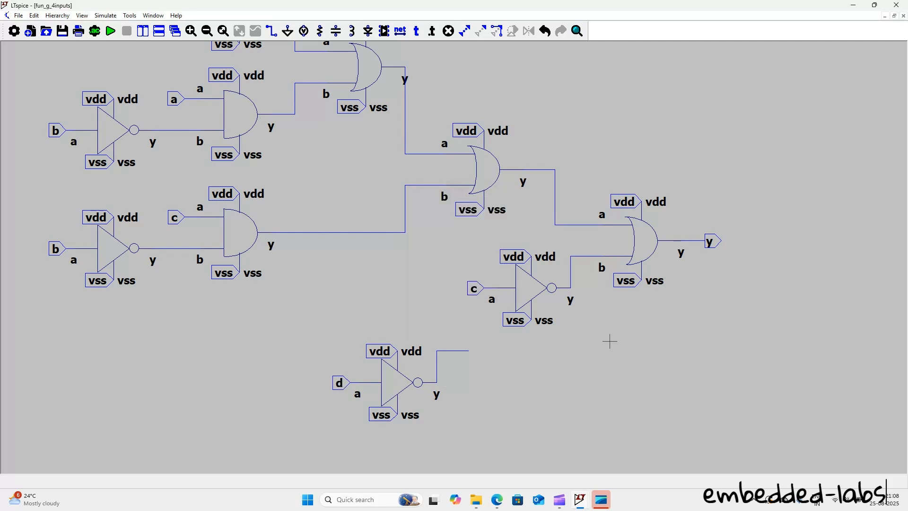
# Step: Delete the wire from the c inverter to the final OR gate and move that inverter to just above the d inverter
pyautogui.press('Delete')
pyautogui.click(572, 256)
pyautogui.press('Escape')
pyautogui.rightClick(434, 241)
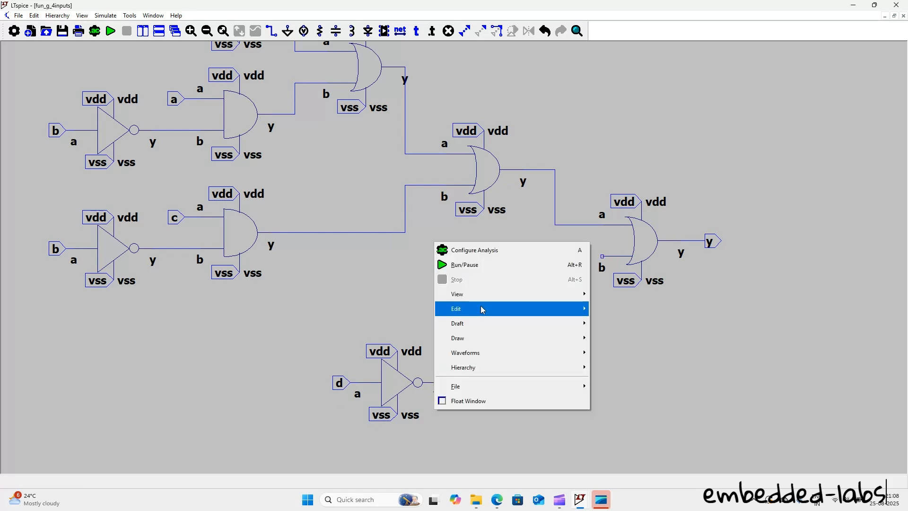
pyautogui.moveTo(478, 308)
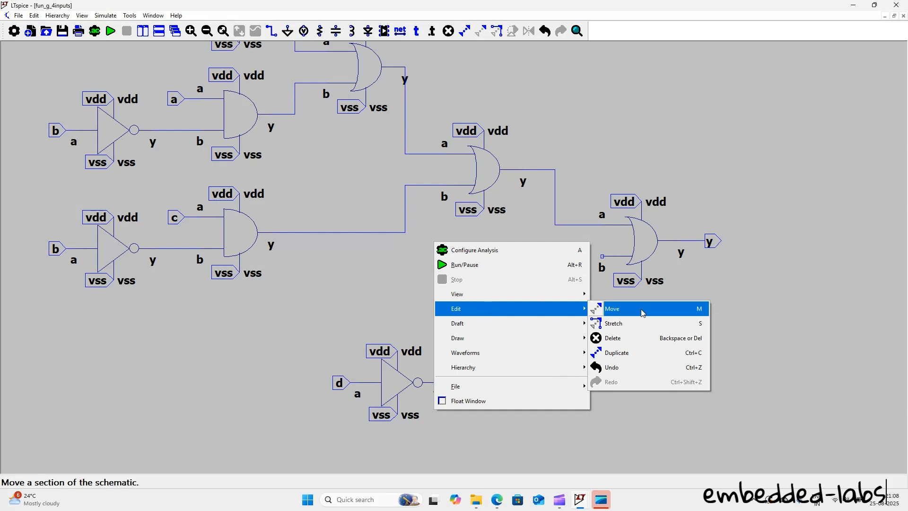
pyautogui.click(643, 313)
pyautogui.moveTo(444, 241); pyautogui.dragTo(588, 345)
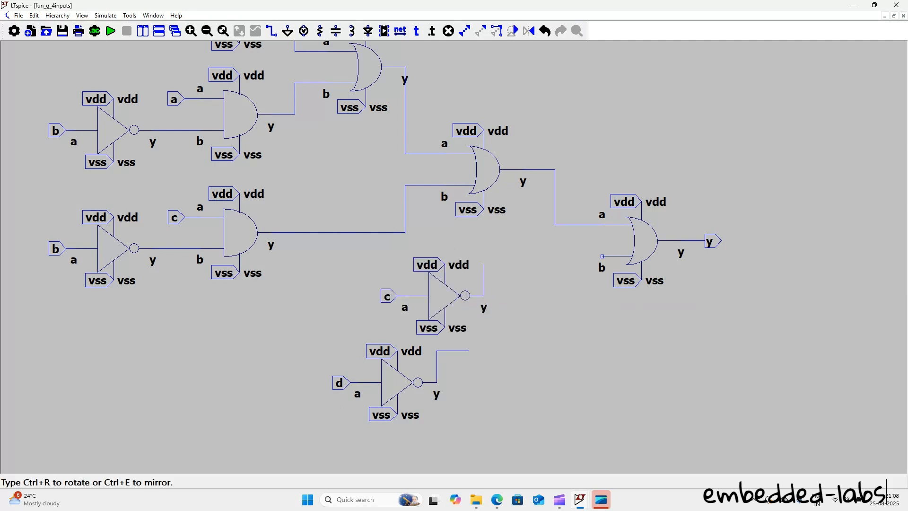
pyautogui.click(534, 300)
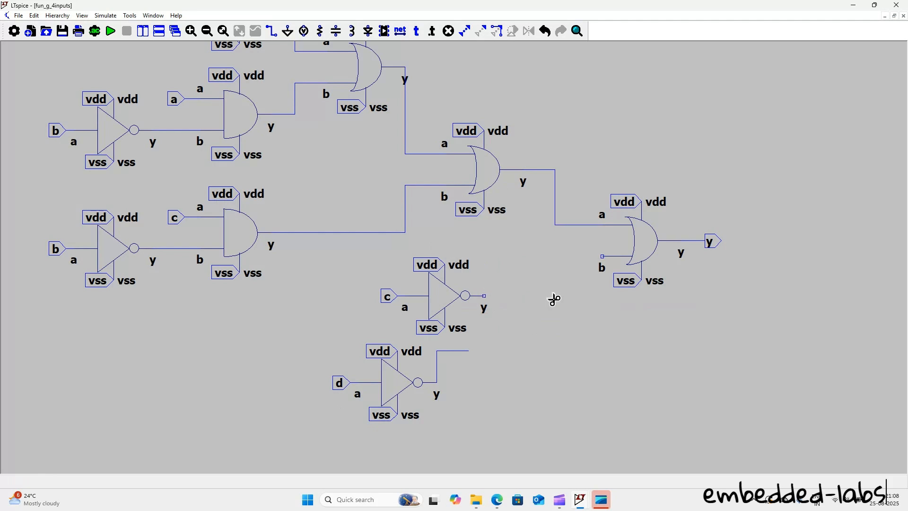
# Step: Duplicate the final OR gate onto the c inverter's output and wire the d inverter's output to the copy's b input
pyautogui.hotkey('ctrl', 'c')
pyautogui.moveTo(571, 153); pyautogui.dragTo(778, 347)
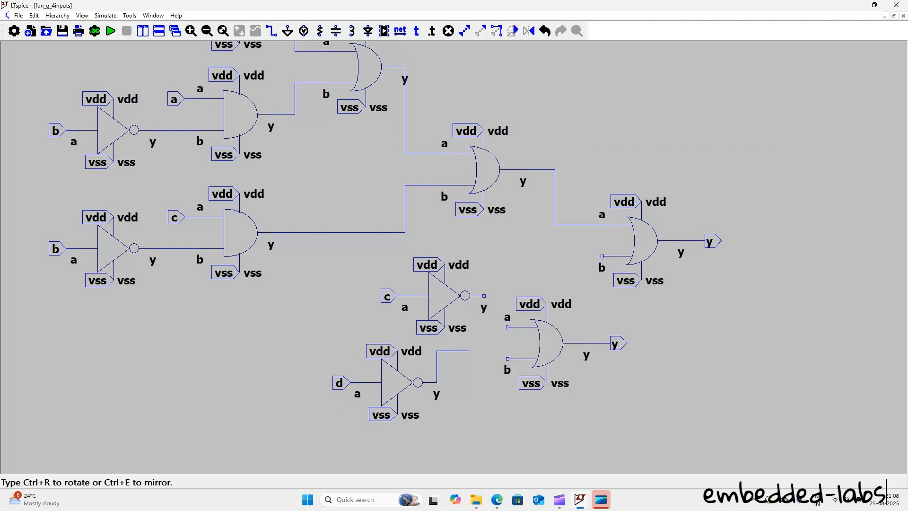
pyautogui.click(562, 354)
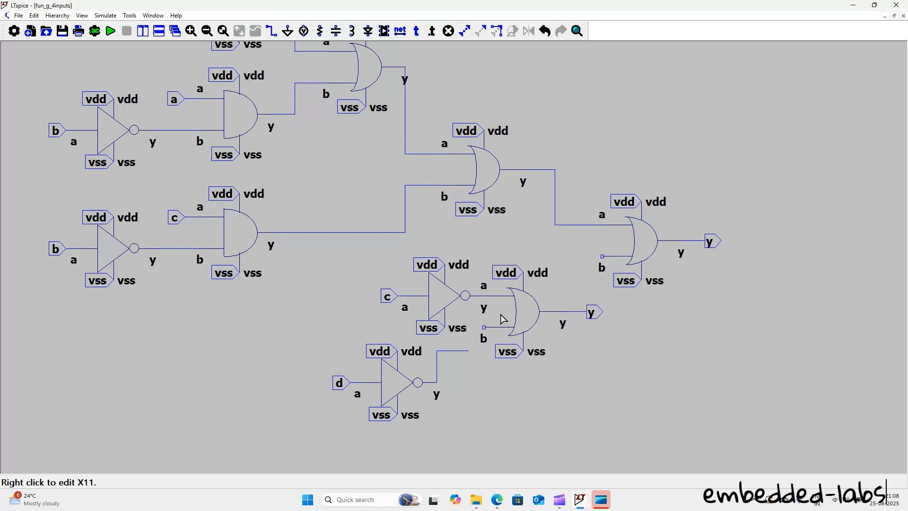
pyautogui.click(272, 31)
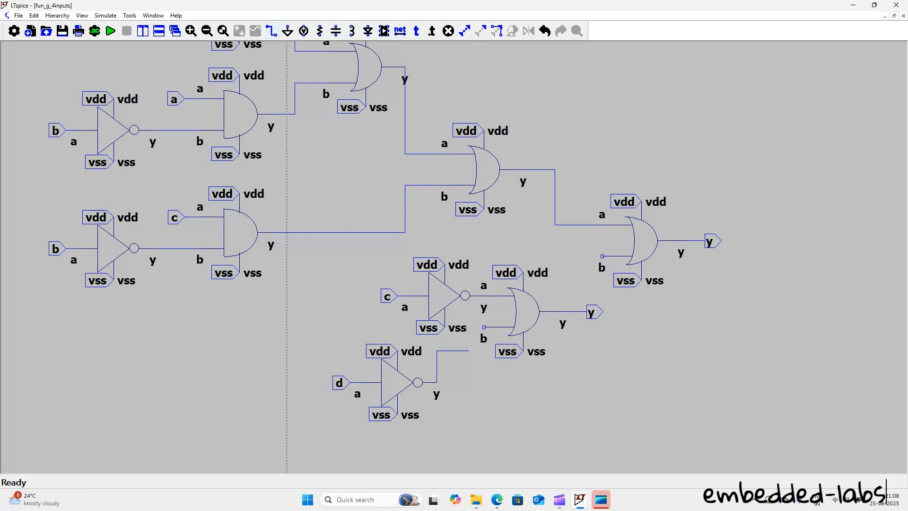
pyautogui.click(484, 327)
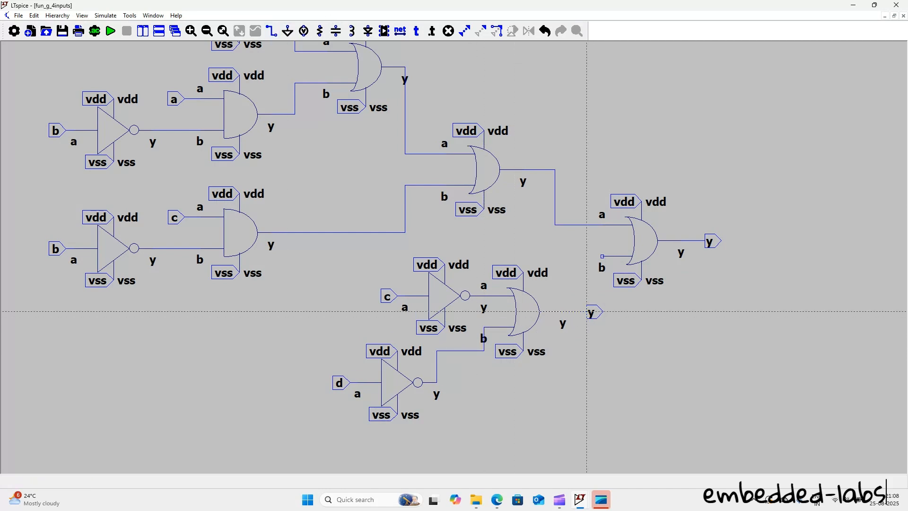
# Step: Delete the y port on the copied OR gate and wire its output to the final OR gate's b input
pyautogui.press('Delete')
pyautogui.click(592, 312)
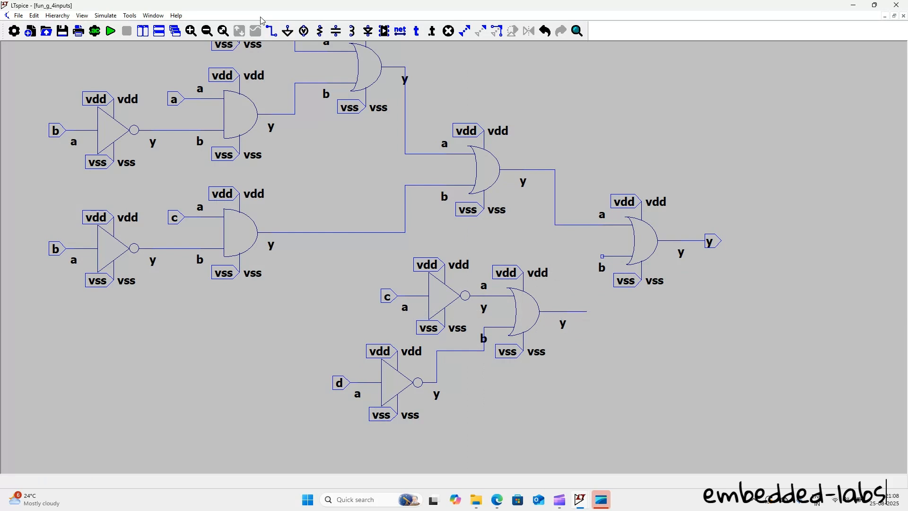
pyautogui.click(273, 31)
pyautogui.click(586, 312)
pyautogui.click(627, 256)
pyautogui.rightClick(768, 326)
# Step: Close LTspice with the fun_g_4inputs schematic changes saved and reopen testbench-fun-g-4inputs from the basic-gates folder
pyautogui.click(901, 9)
pyautogui.click(136, 226)
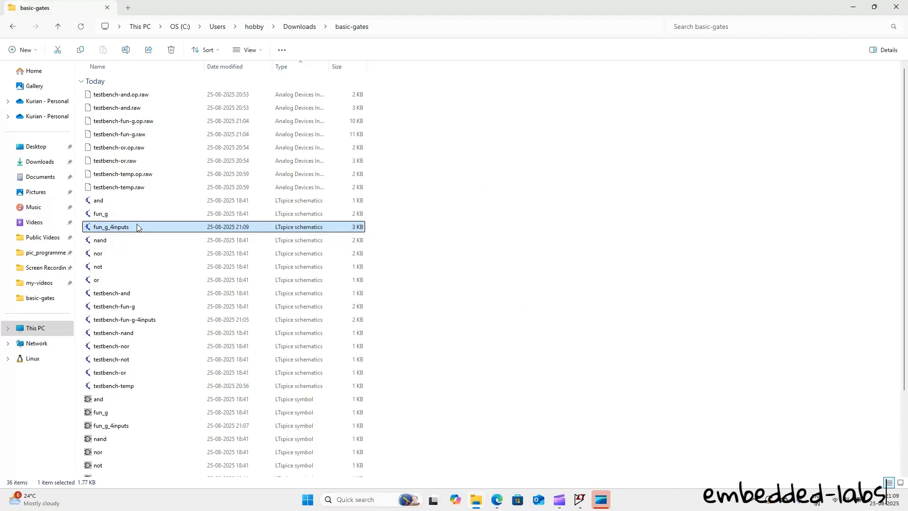
pyautogui.click(138, 425)
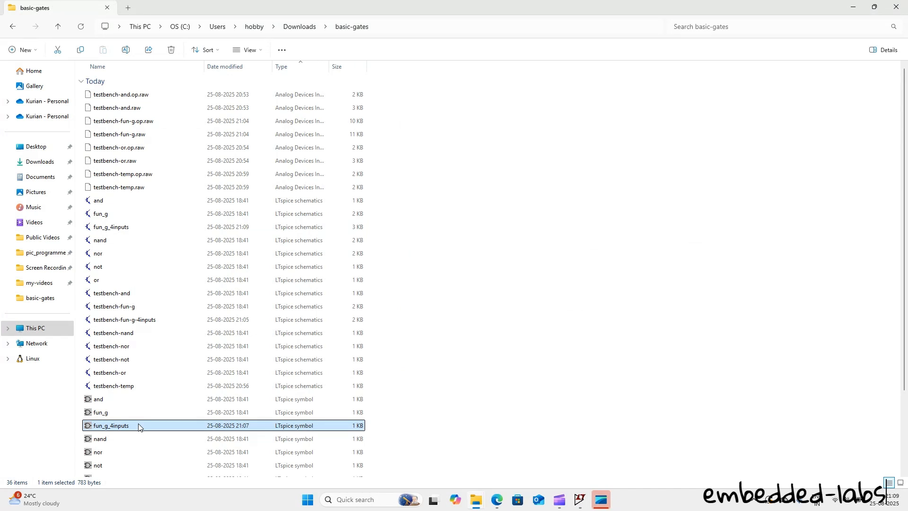
pyautogui.click(145, 321)
pyautogui.doubleClick(144, 319)
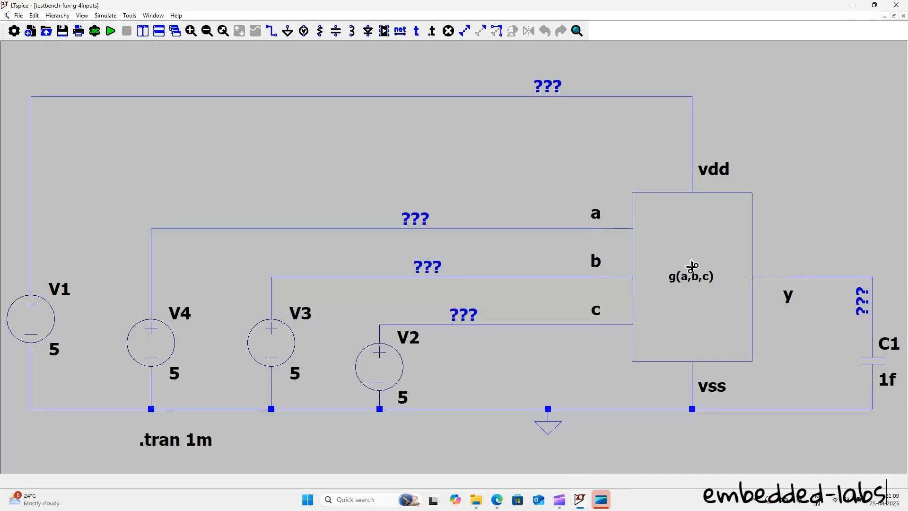
# Step: Replace the g(a,b,c) block in the testbench with the fun_g_4inputs symbol from the basic-gates schematic directory, aligned to the existing wires
pyautogui.click(691, 266)
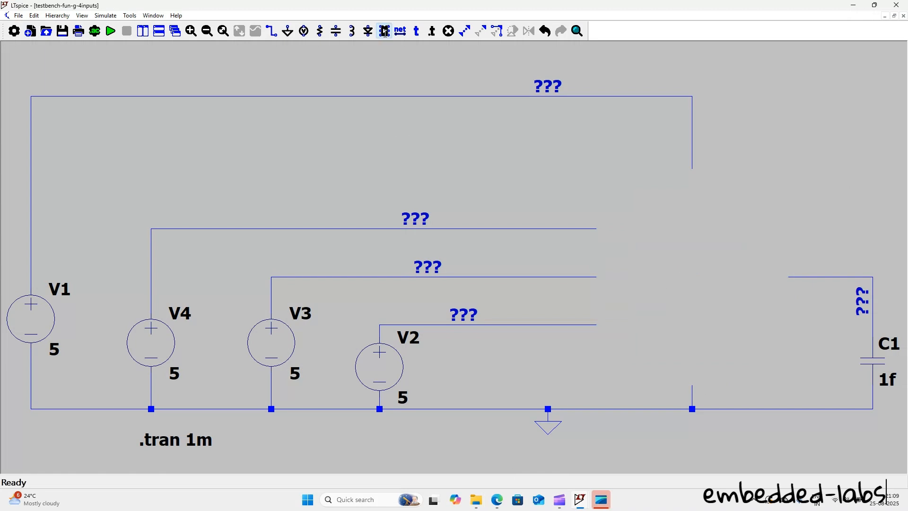
pyautogui.click(385, 33)
pyautogui.click(478, 182)
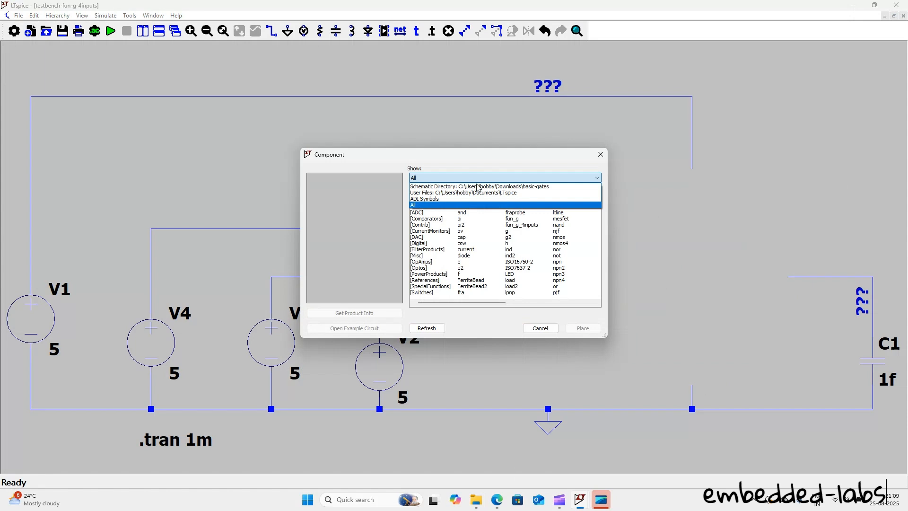
pyautogui.click(479, 188)
pyautogui.click(427, 231)
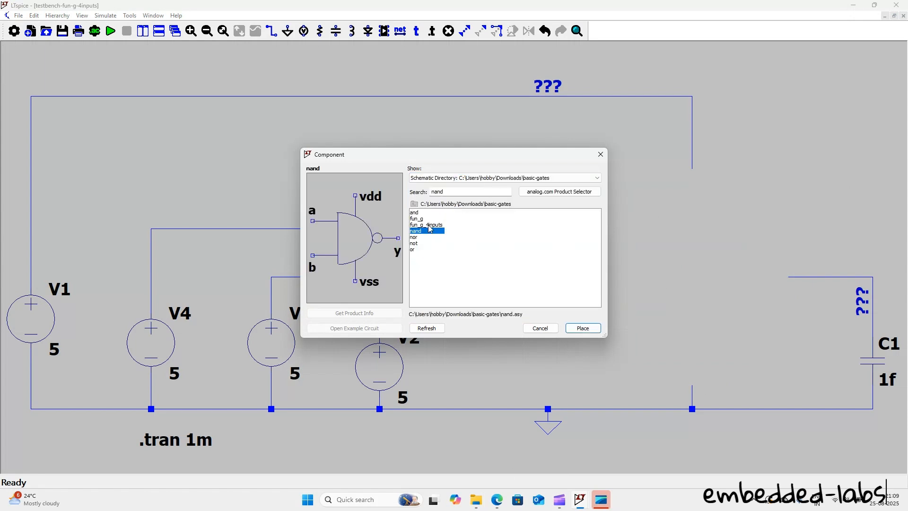
pyautogui.click(428, 225)
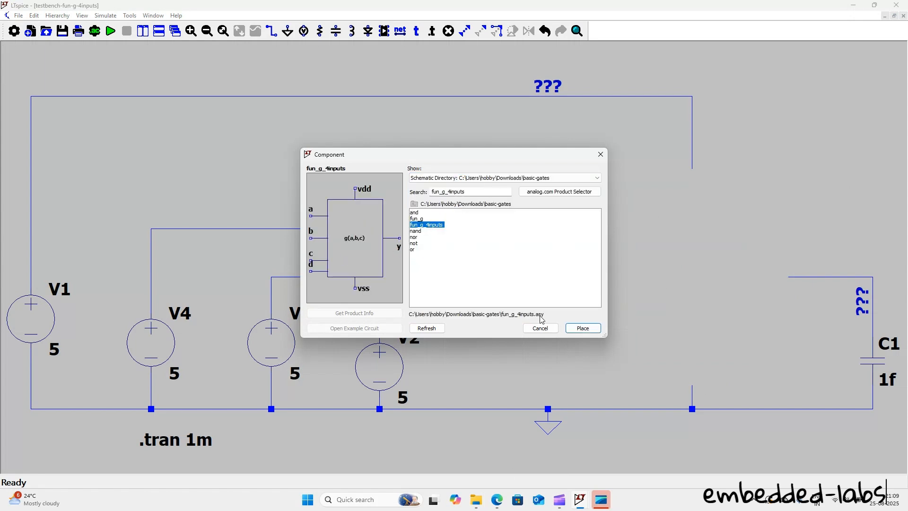
pyautogui.click(583, 330)
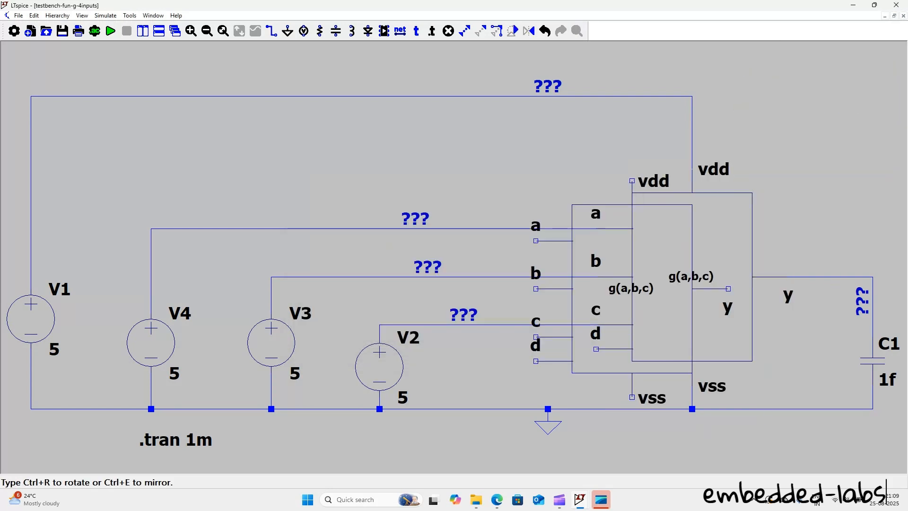
pyautogui.press('Escape')
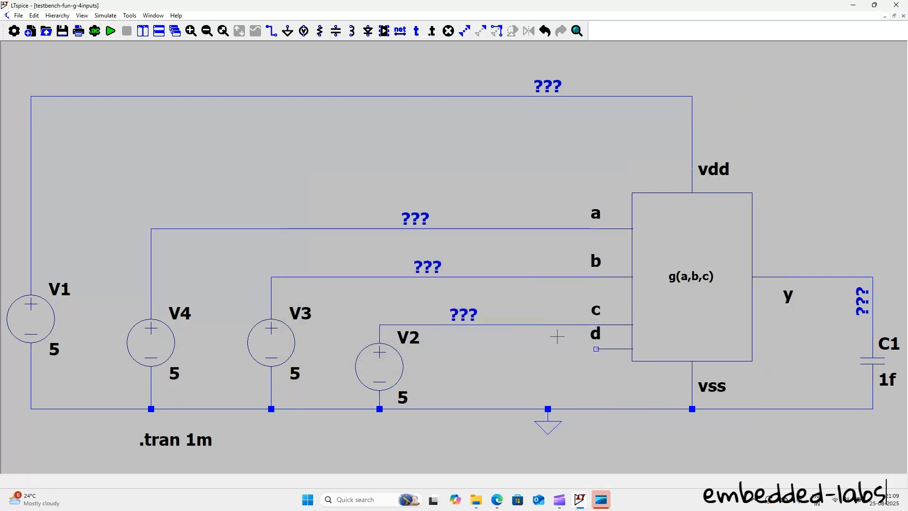
# Step: Wire the block's d input down to the ground node on the common rail
pyautogui.click(271, 31)
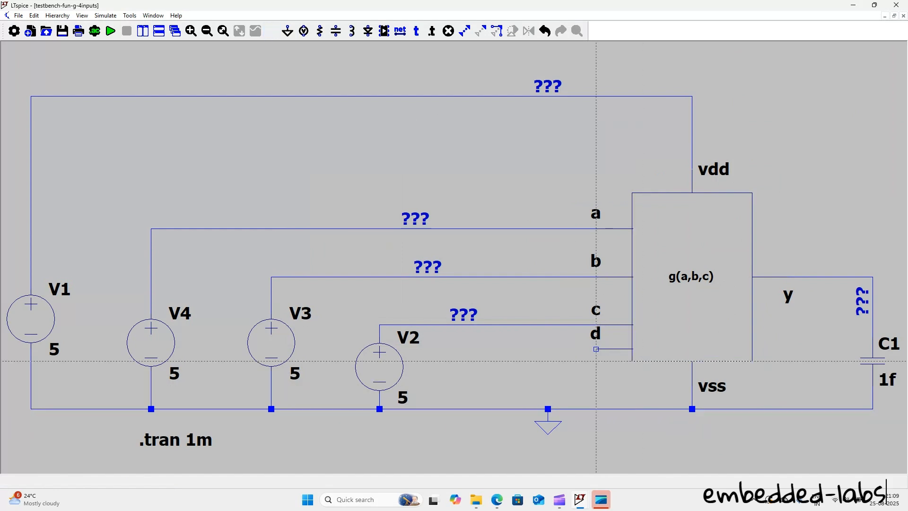
pyautogui.click(633, 349)
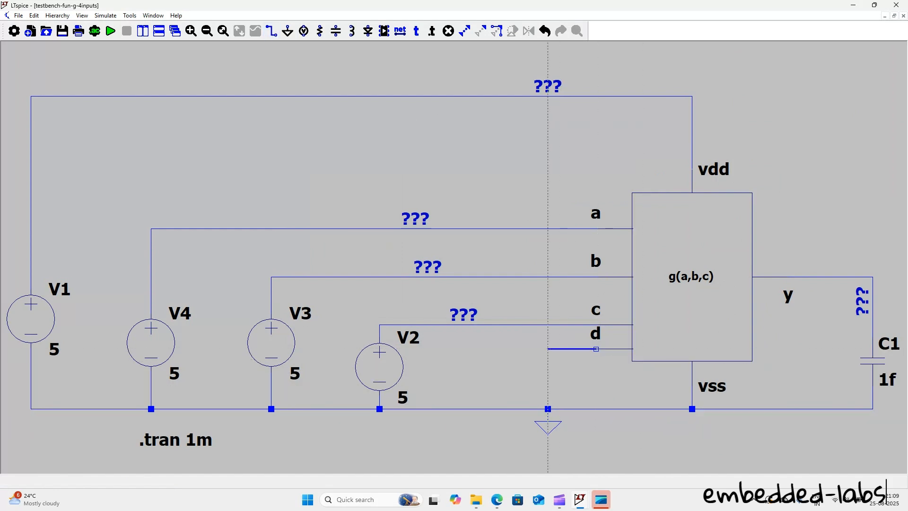
pyautogui.click(548, 408)
pyautogui.press('Escape')
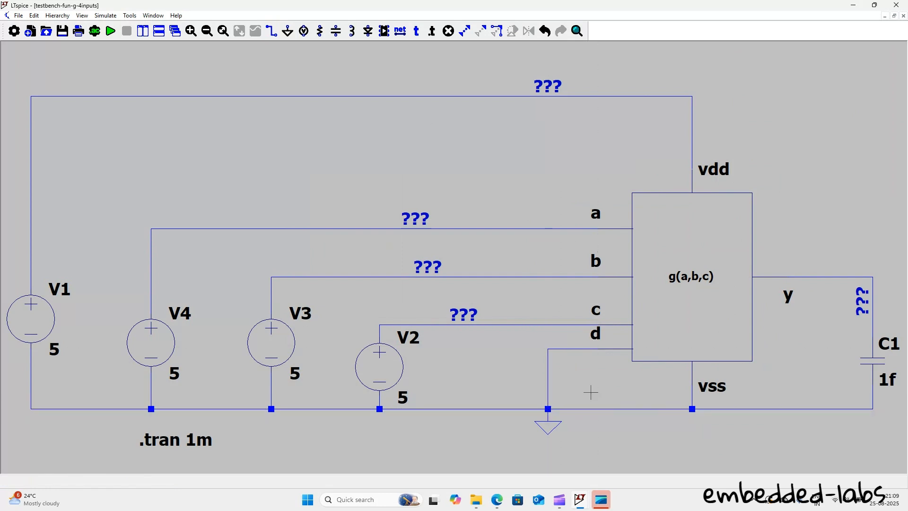
# Step: Simulate the testbench with the y output voltage plotted, and inspect the block's internal fun_g_4inputs schematic
pyautogui.click(104, 32)
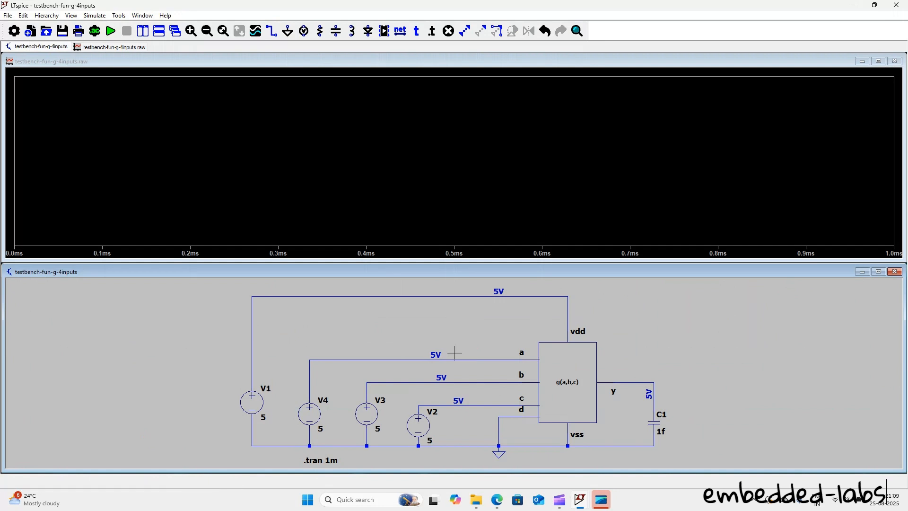
pyautogui.click(646, 378)
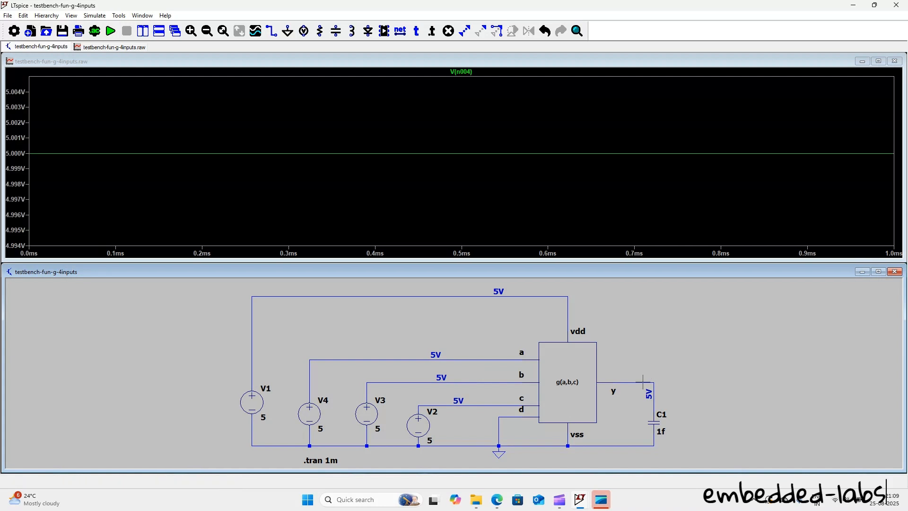
pyautogui.doubleClick(584, 410)
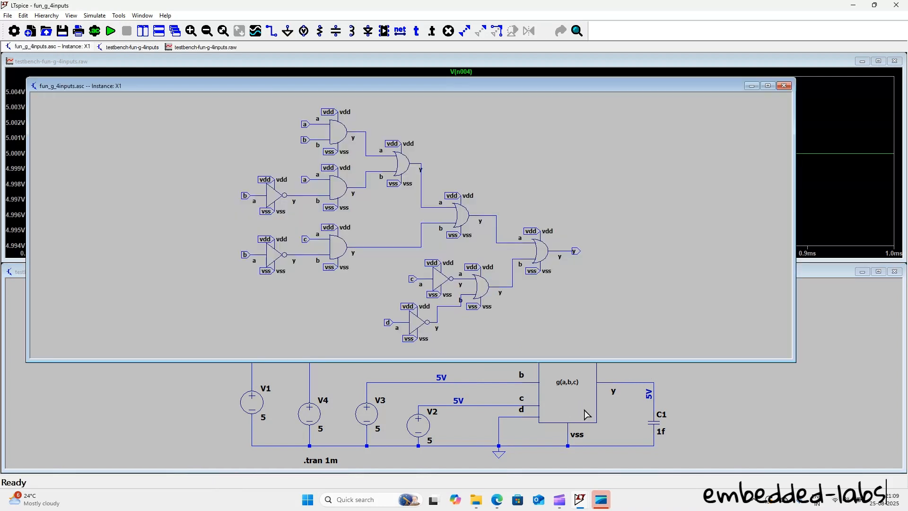
pyautogui.click(784, 86)
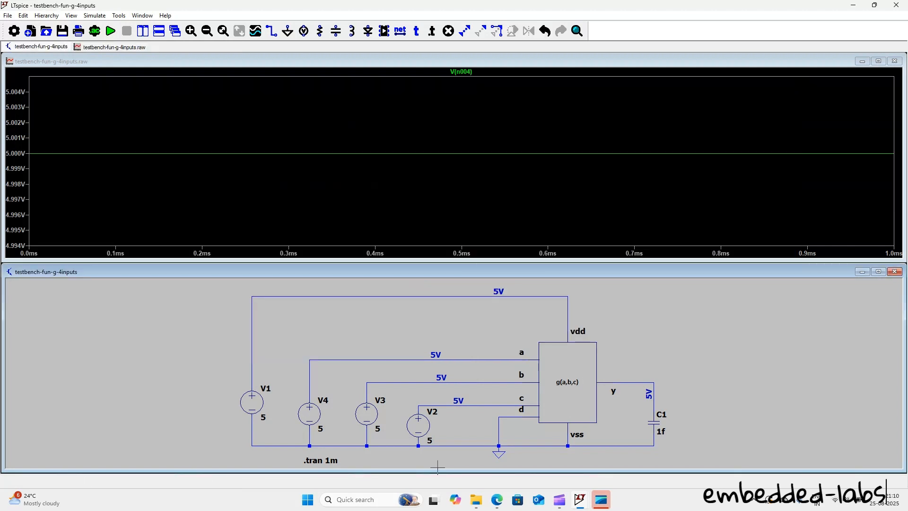
# Step: Open the fun_g_4inputs symbol file from the basic-gates folder in File Explorer
pyautogui.click(475, 500)
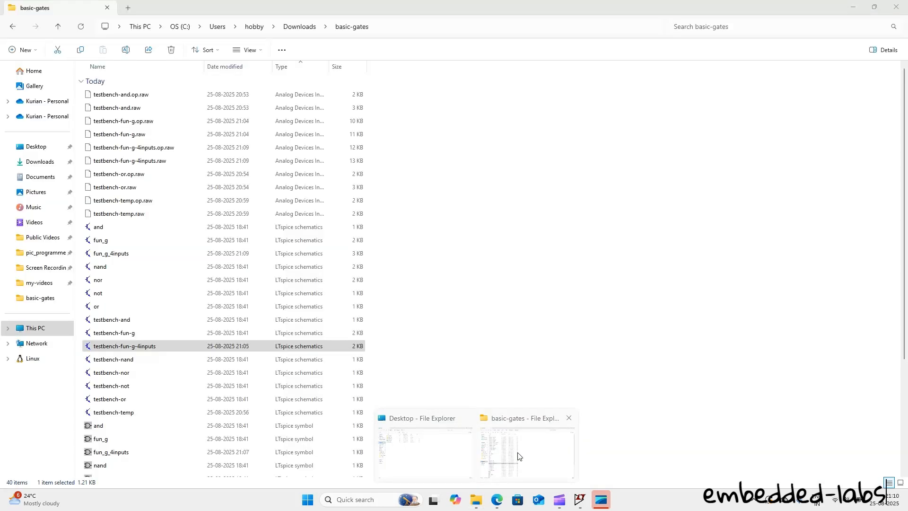
pyautogui.click(518, 456)
pyautogui.click(150, 450)
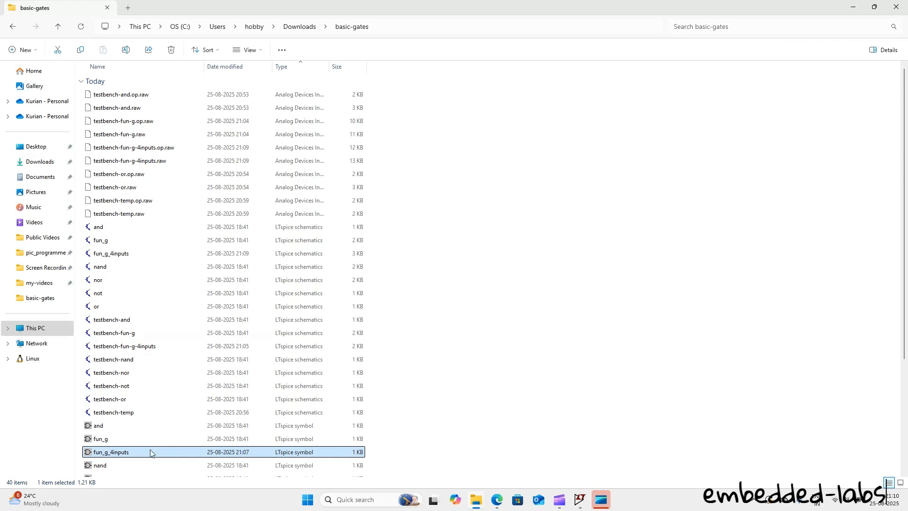
pyautogui.rightClick(150, 452)
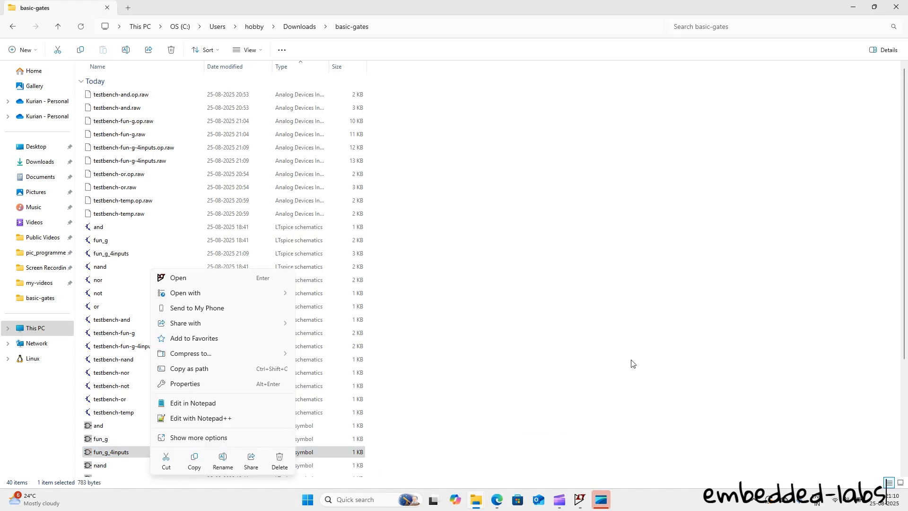
pyautogui.click(605, 351)
pyautogui.click(108, 454)
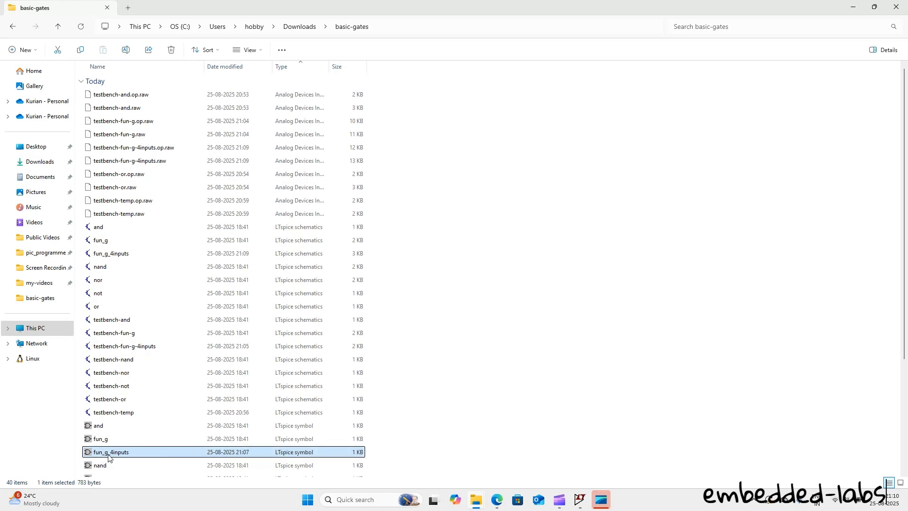
pyautogui.doubleClick(109, 455)
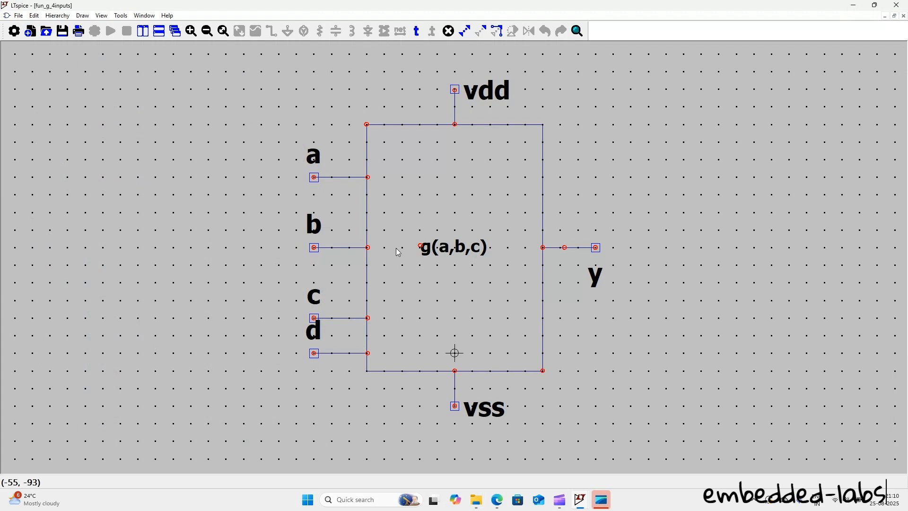
# Step: Change the text inside the symbol's rectangle to g(a,b,c,d)
pyautogui.rightClick(448, 247)
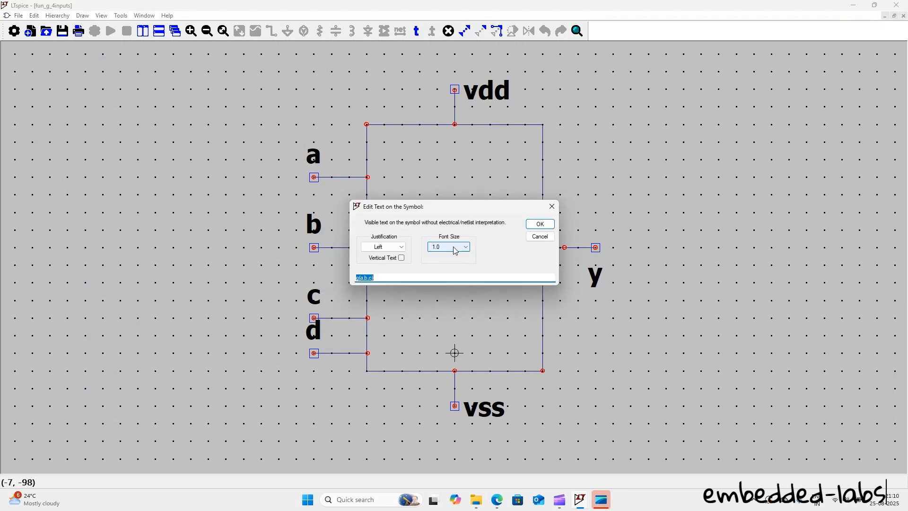
pyautogui.click(423, 279)
pyautogui.write(',d')
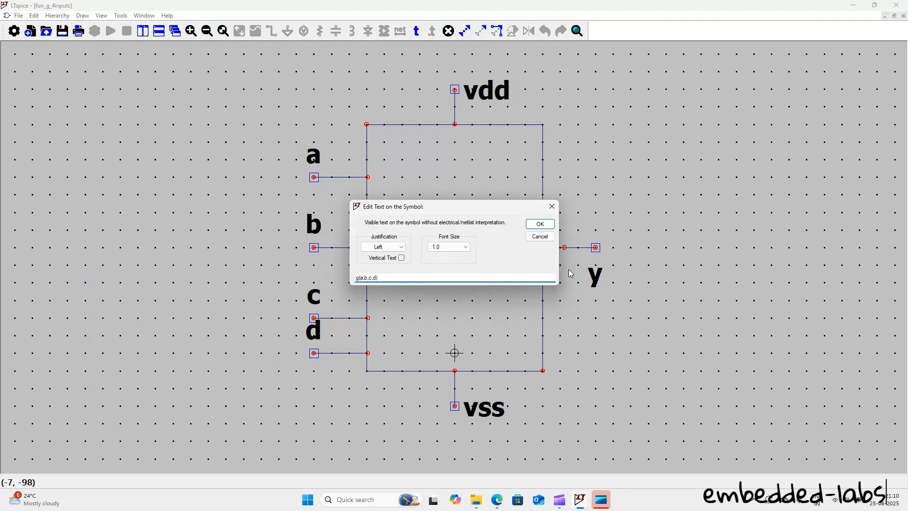
pyautogui.click(539, 224)
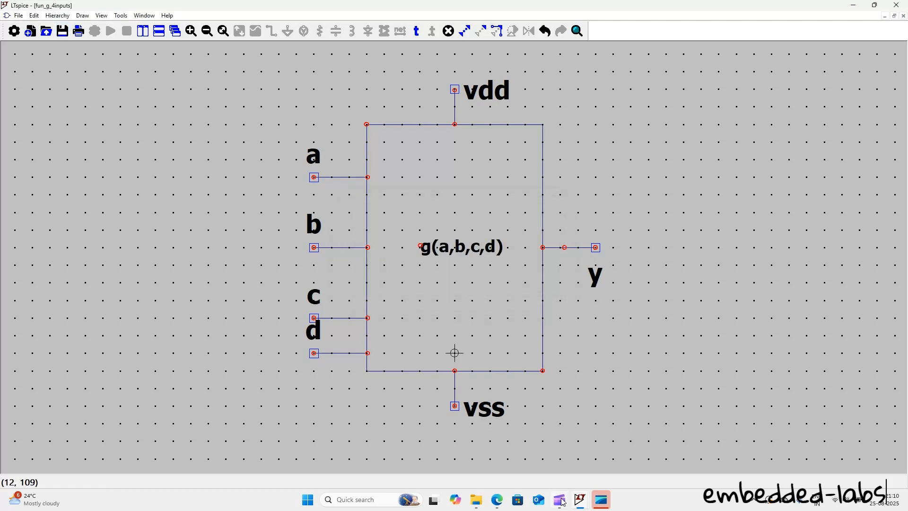
# Step: Switch to the testbench-fun-g-4inputs window, delete its g(a,b,c) block and try to place fun_g_4inputs again
pyautogui.moveTo(588, 506)
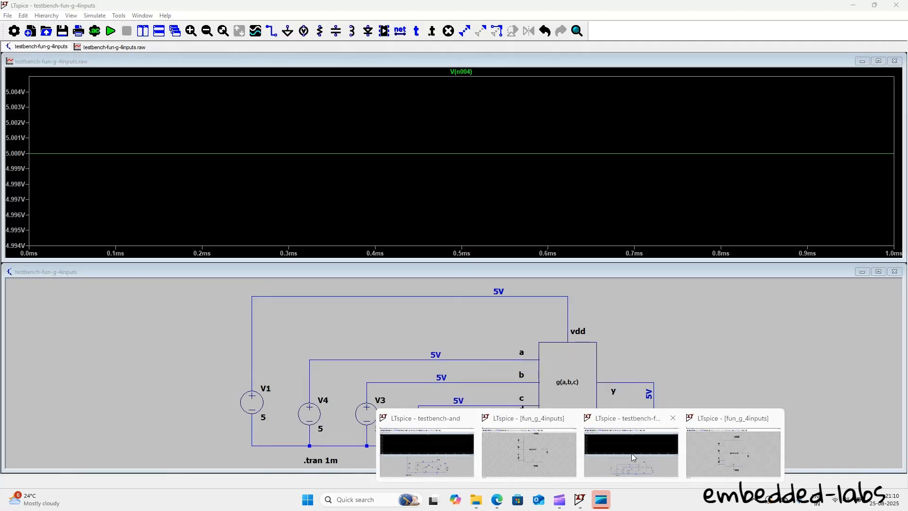
pyautogui.click(632, 455)
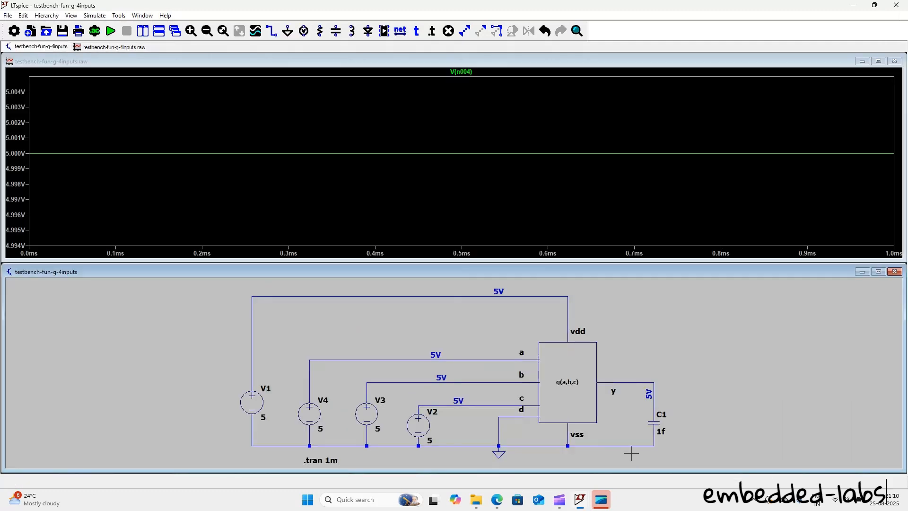
pyautogui.press('Delete')
pyautogui.click(569, 390)
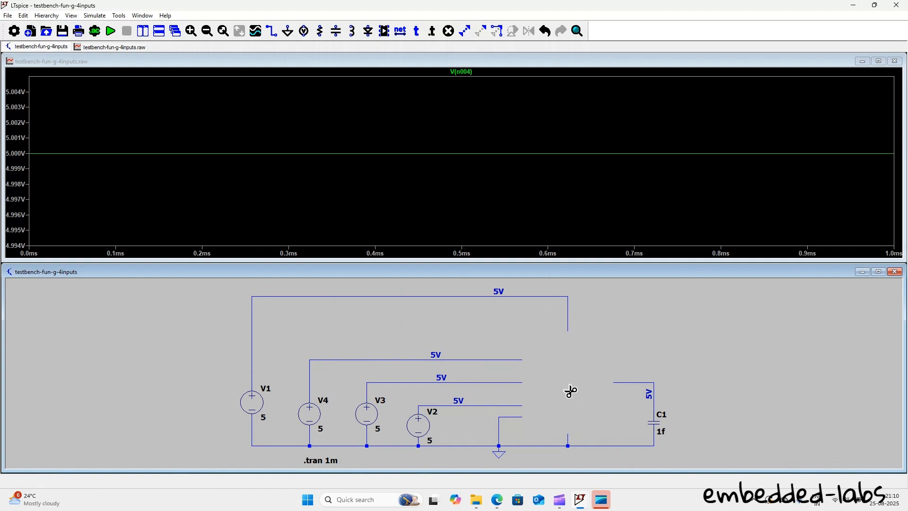
pyautogui.click(384, 31)
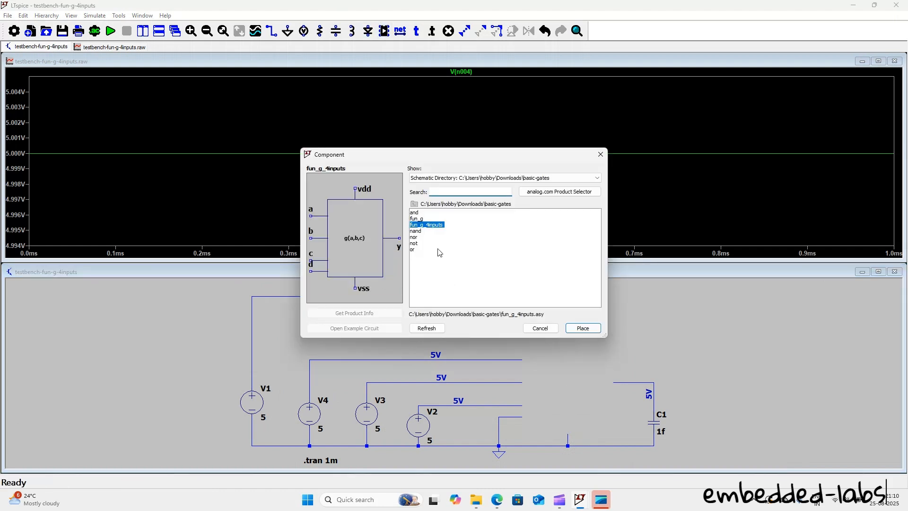
pyautogui.click(585, 331)
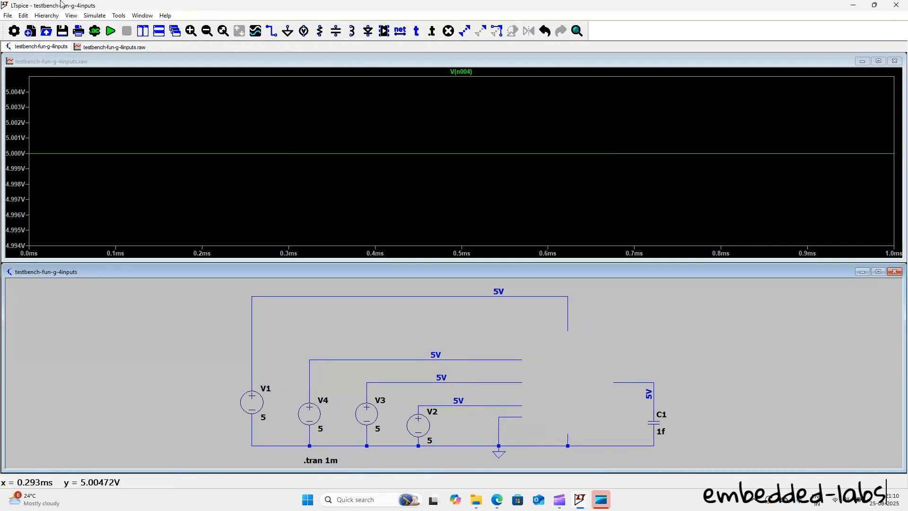
# Step: Close the testbench with its changes saved and the symbol editor, and reopen testbench-fun-g-4inputs from the basic-gates folder
pyautogui.click(898, 6)
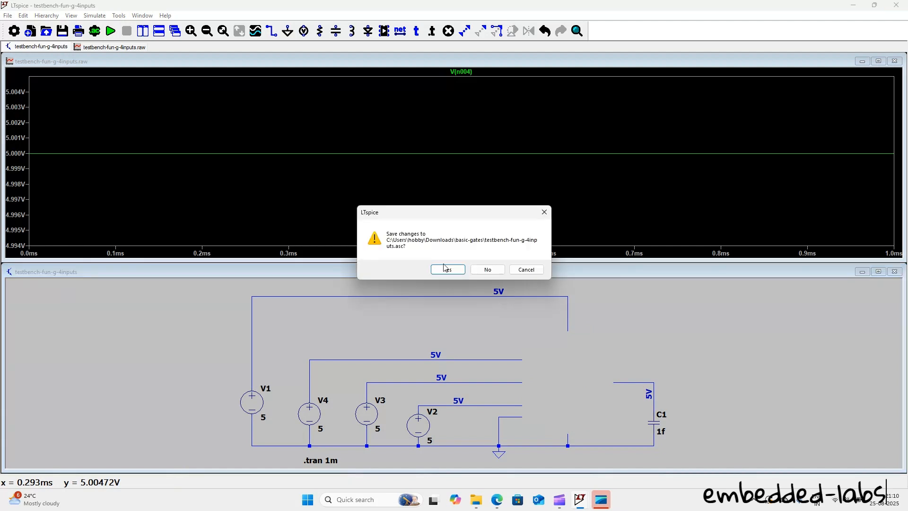
pyautogui.click(446, 269)
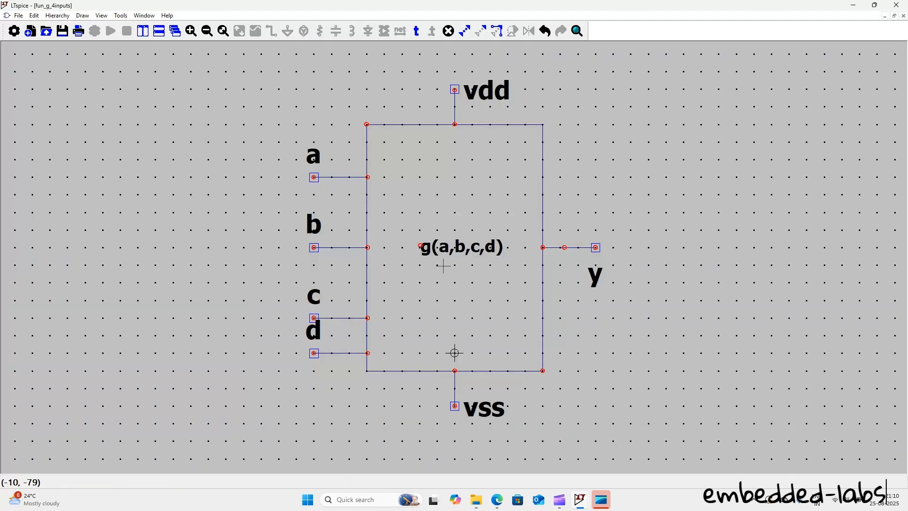
pyautogui.click(903, 5)
pyautogui.click(165, 347)
pyautogui.doubleClick(165, 347)
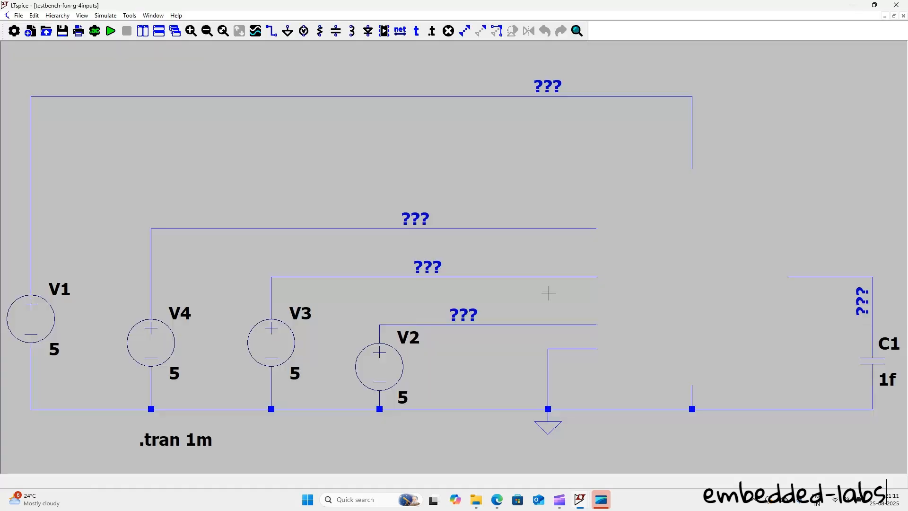
# Step: Place the updated fun_g_4inputs symbol from the basic-gates schematic directory onto the open wire ends of the testbench
pyautogui.click(390, 31)
pyautogui.click(457, 177)
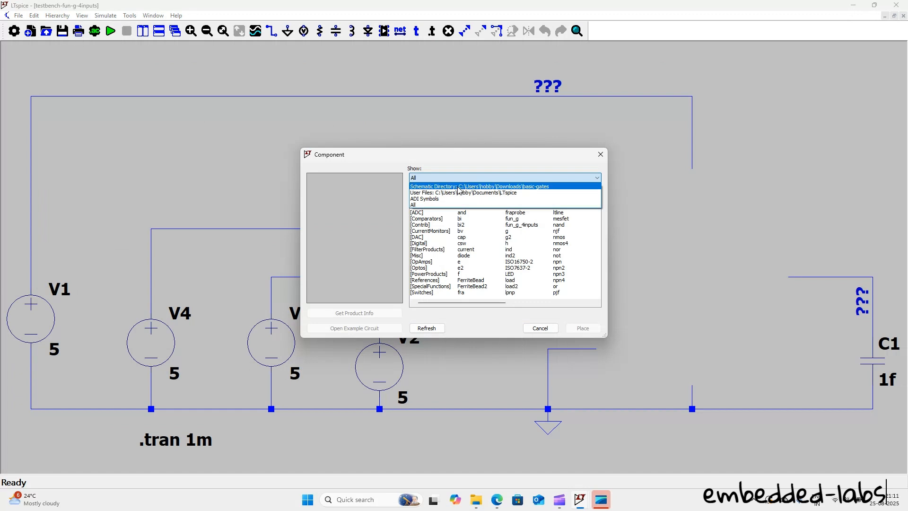
pyautogui.click(457, 184)
pyautogui.click(427, 225)
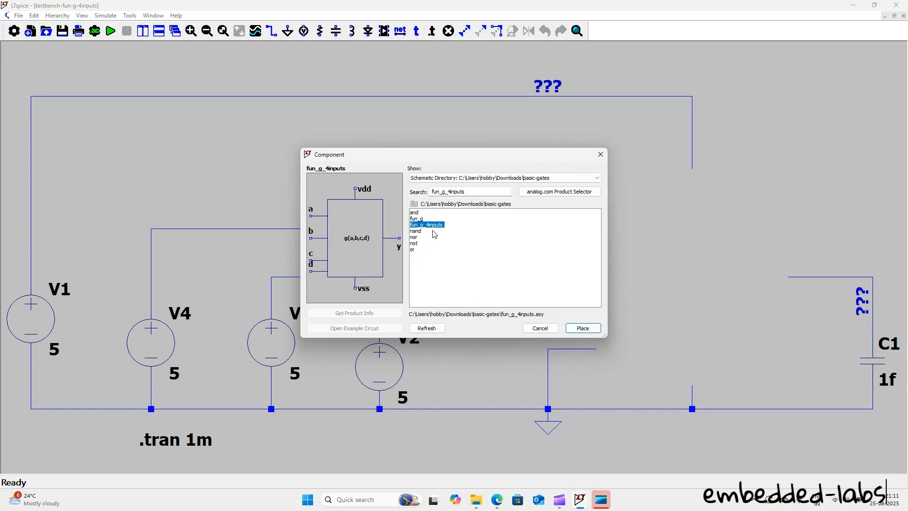
pyautogui.click(573, 326)
pyautogui.click(691, 276)
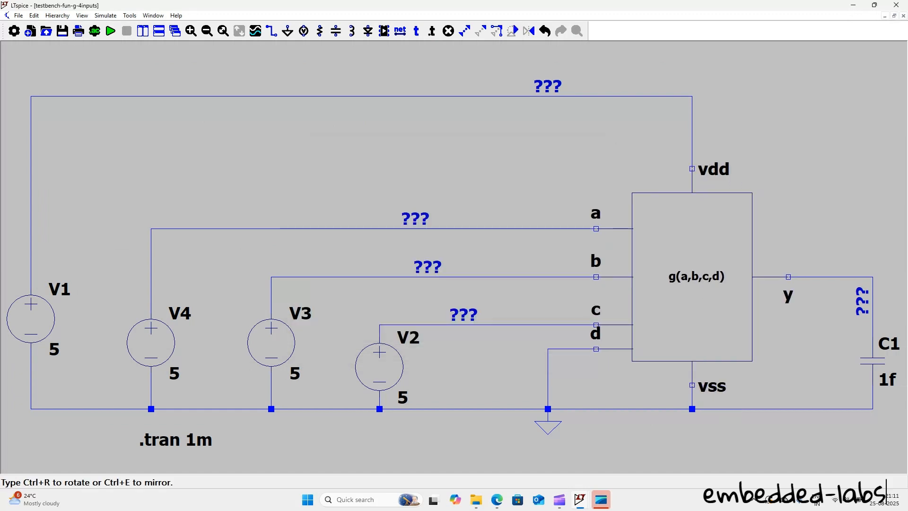
pyautogui.press('Escape')
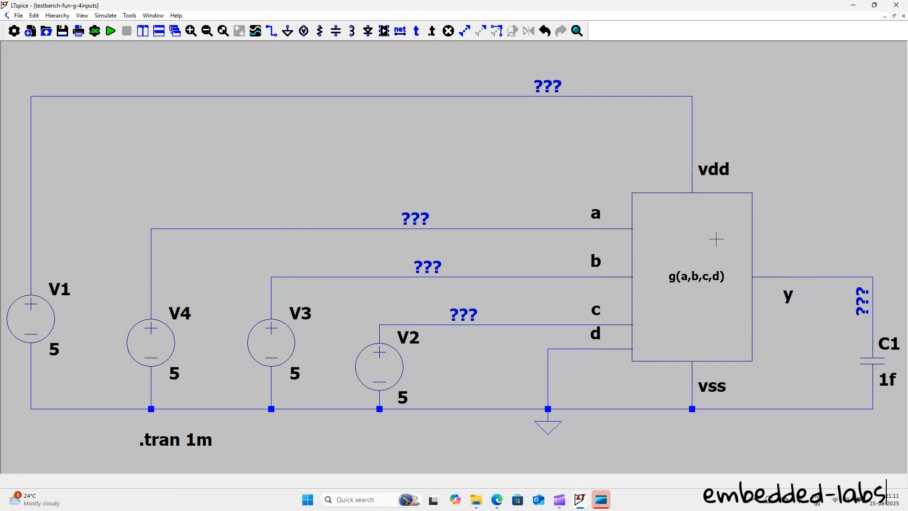
# Step: Run the transient simulation and plot the voltage at the g(a,b,c,d) block's y output
pyautogui.click(111, 32)
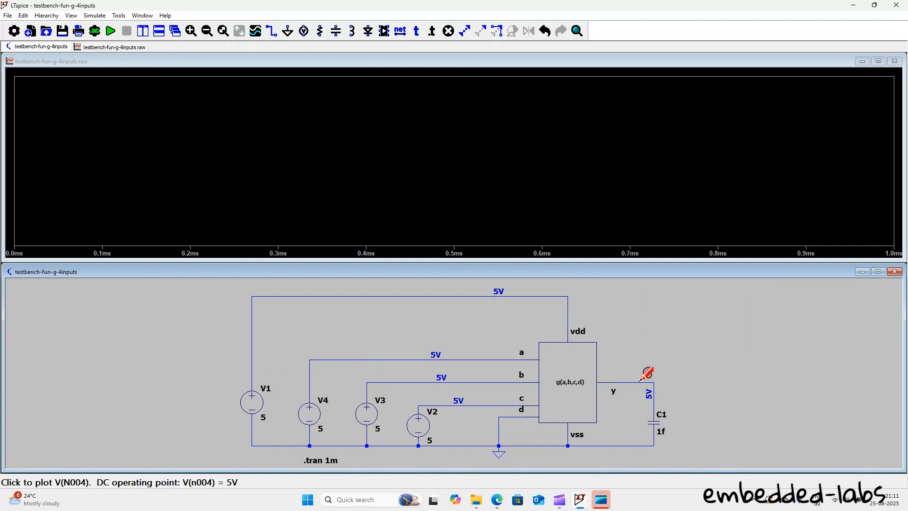
pyautogui.click(639, 380)
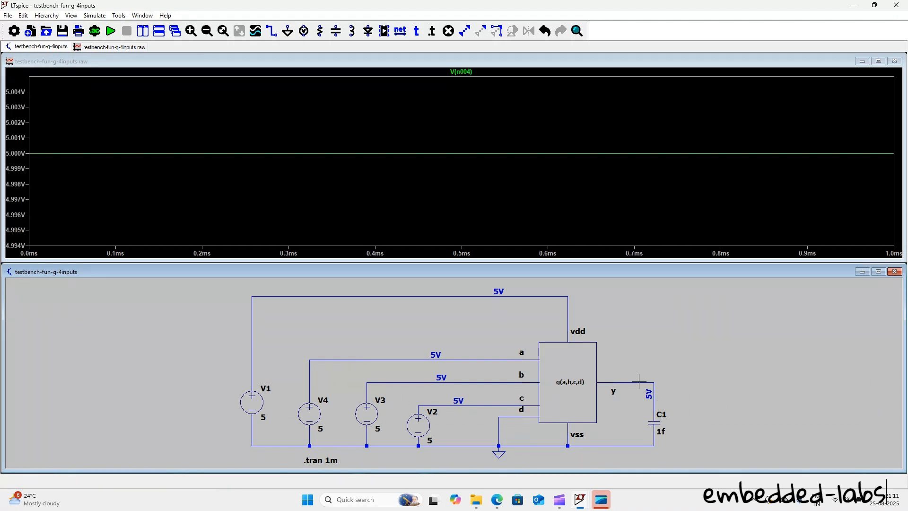
# Step: View the gate schematic inside the g(a,b,c,d) block and close all open windows, saving the testbench changes
pyautogui.click(567, 414)
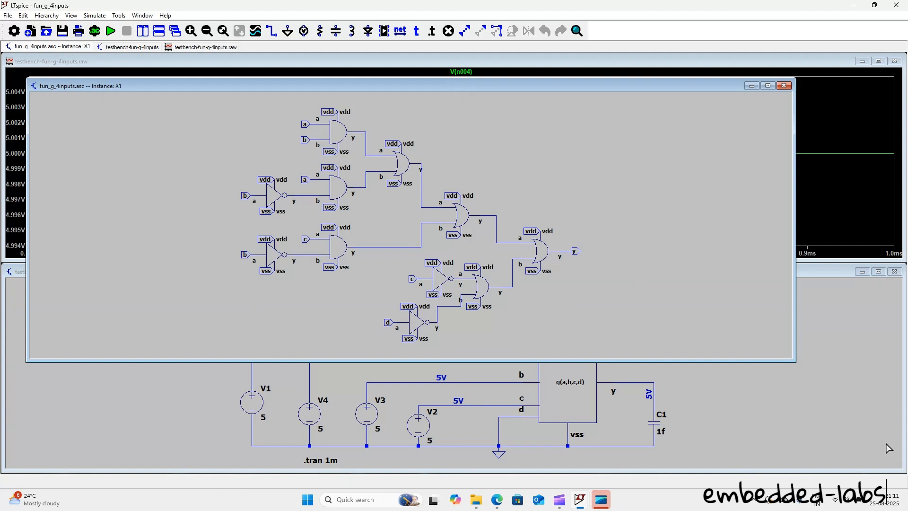
pyautogui.click(616, 393)
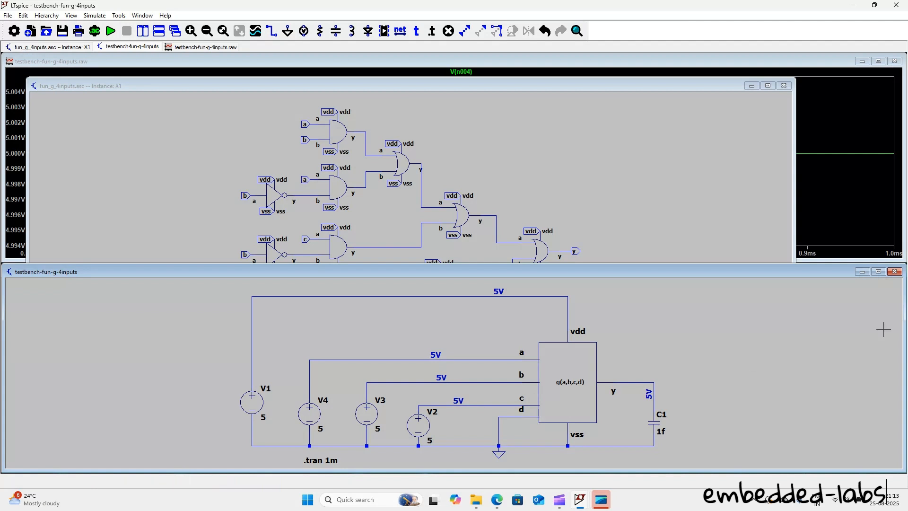
pyautogui.click(897, 274)
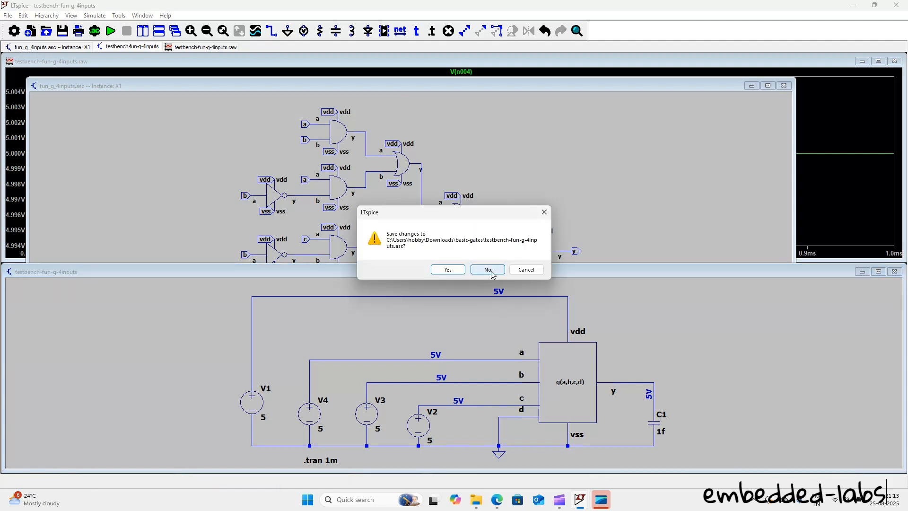
pyautogui.click(448, 269)
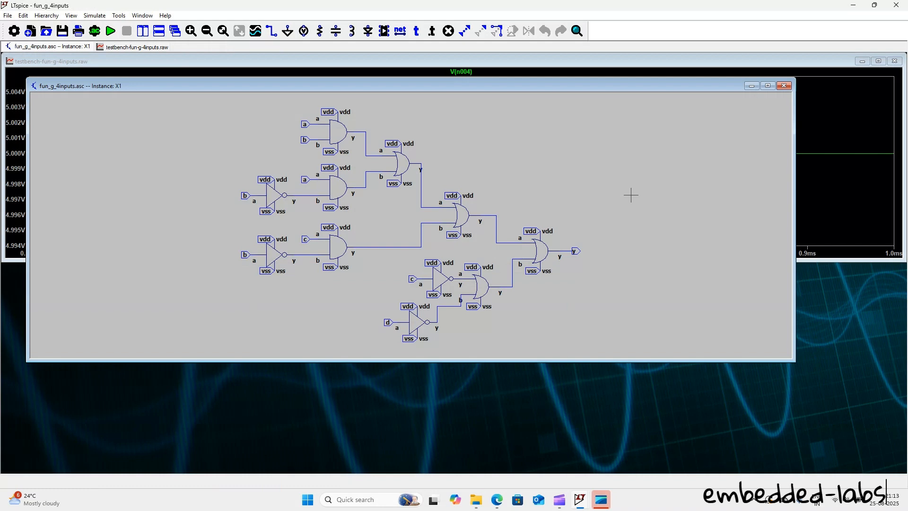
pyautogui.click(785, 86)
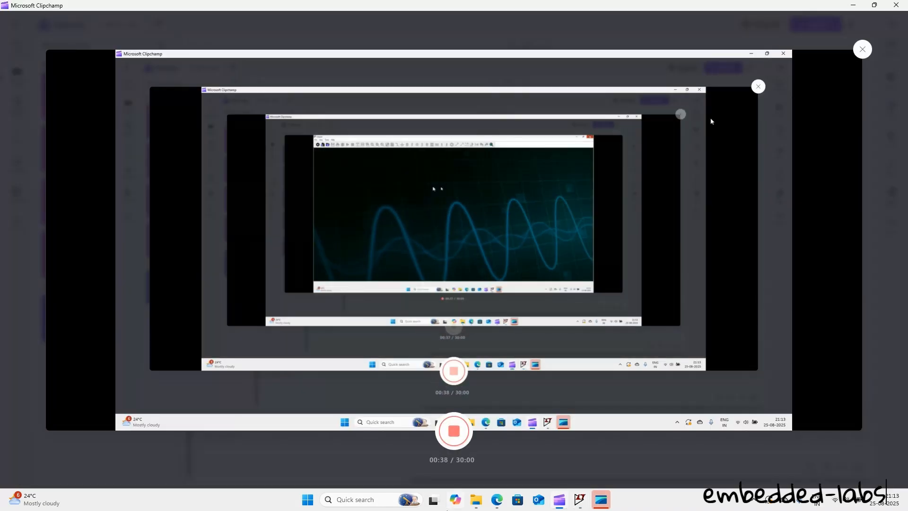
# Step: Switch to the basic-gates folder in File Explorer and open the fun_g_4inputs symbol for editing
pyautogui.moveTo(478, 499)
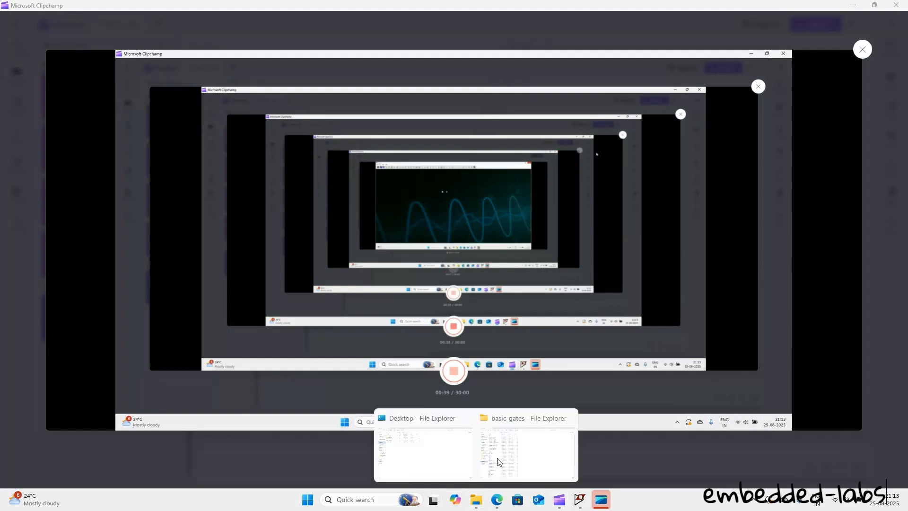
pyautogui.click(498, 461)
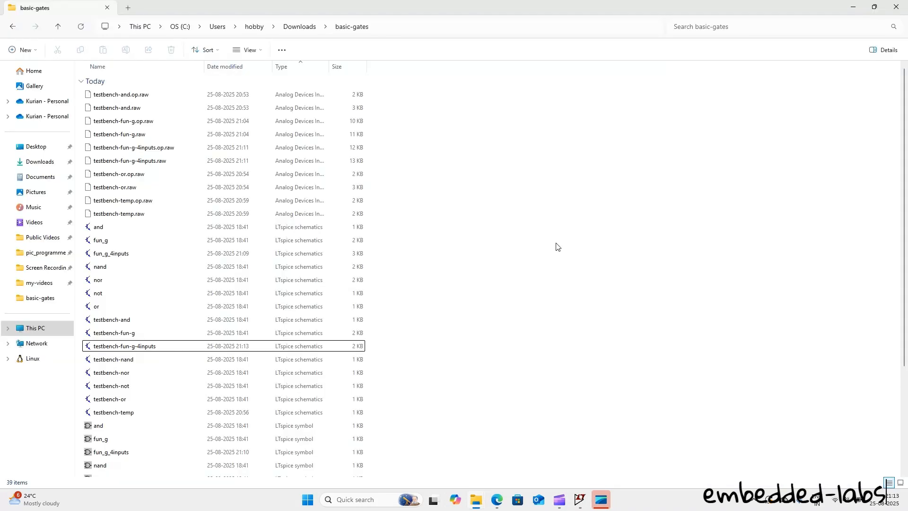
pyautogui.click(159, 454)
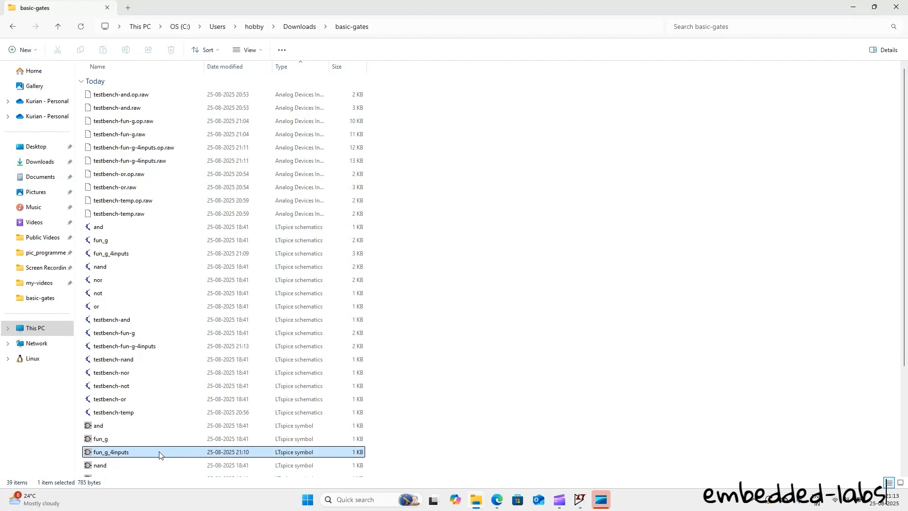
pyautogui.doubleClick(160, 454)
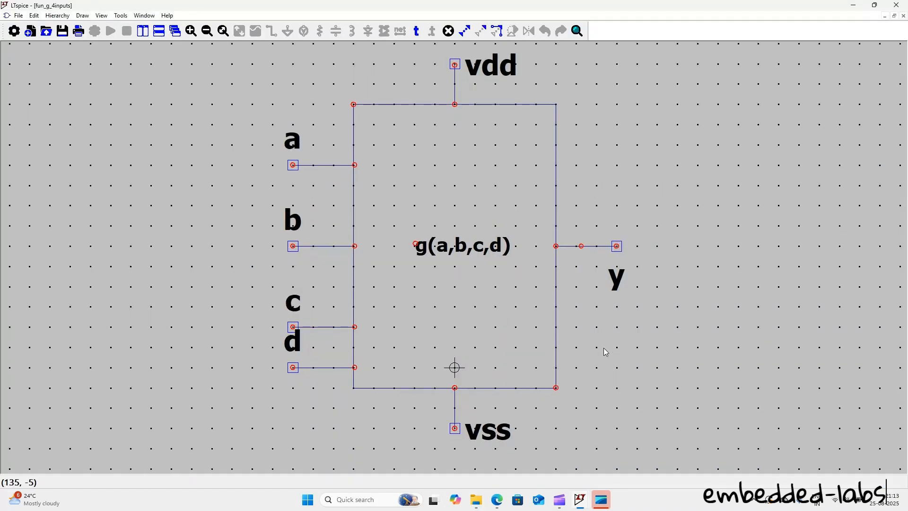
# Step: Stretch the symbol body downward with vss, and lower pin d so inputs a to d are evenly spaced
pyautogui.scroll(-1, 606, 352)
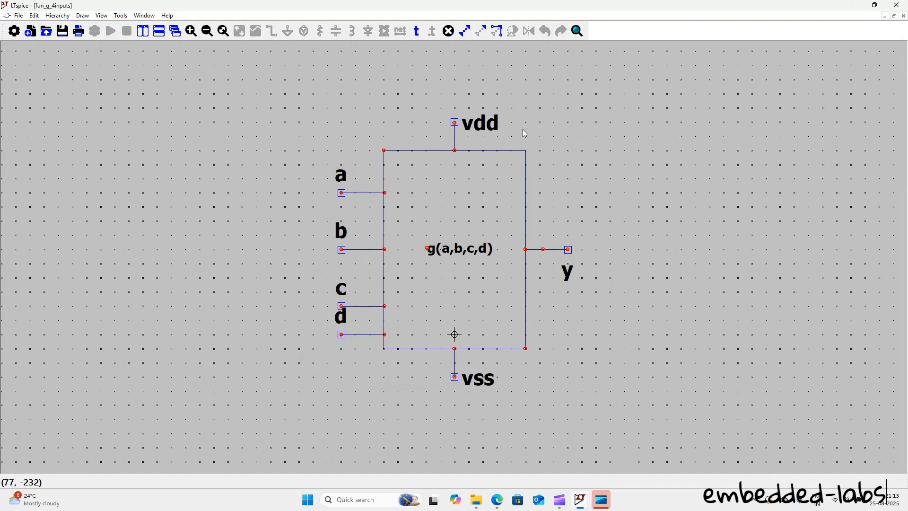
pyautogui.click(498, 32)
pyautogui.moveTo(551, 327); pyautogui.dragTo(269, 407)
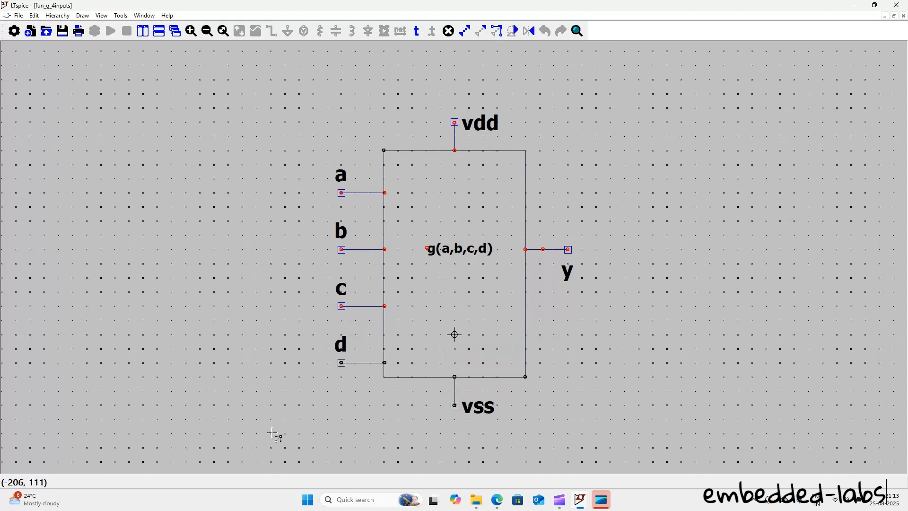
pyautogui.click(272, 432)
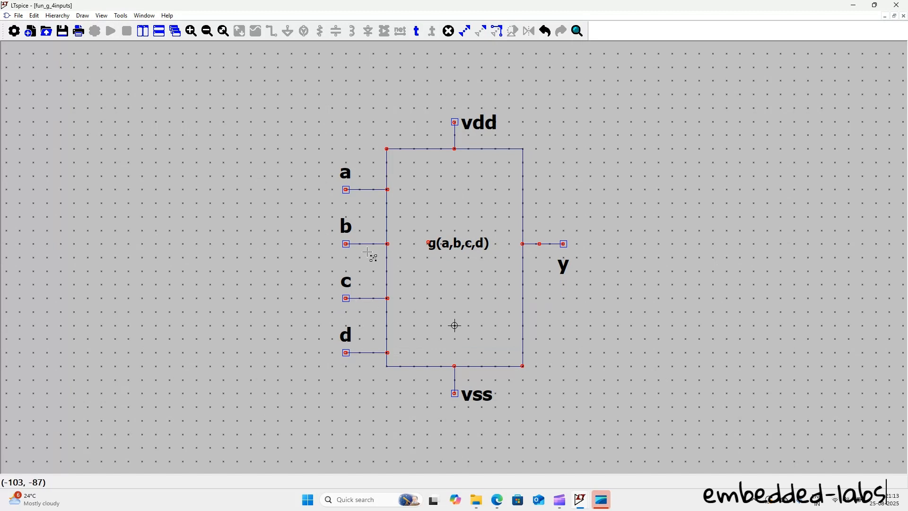
pyautogui.moveTo(549, 358); pyautogui.dragTo(363, 419)
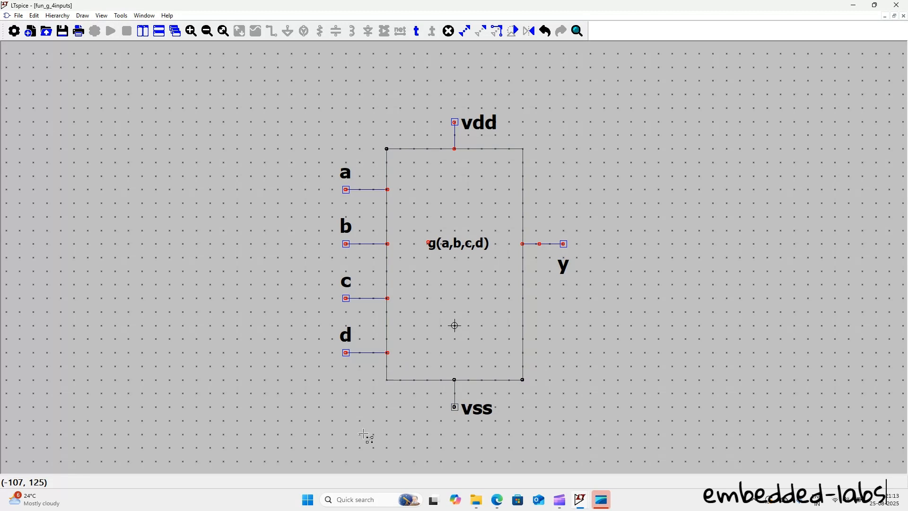
pyautogui.click(367, 453)
pyautogui.press('space')
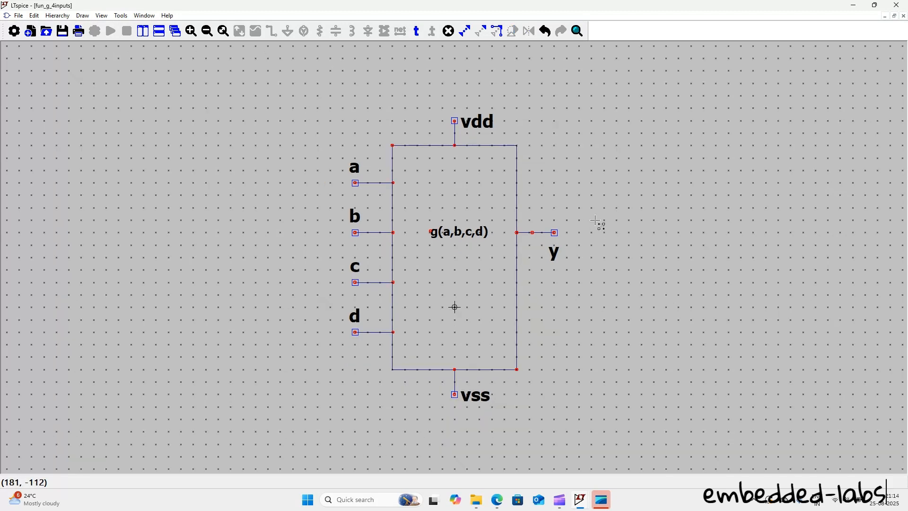
# Step: Move output pin y with its lead down to the middle of the symbol body's side and save the symbol
pyautogui.moveTo(616, 208); pyautogui.dragTo(504, 281)
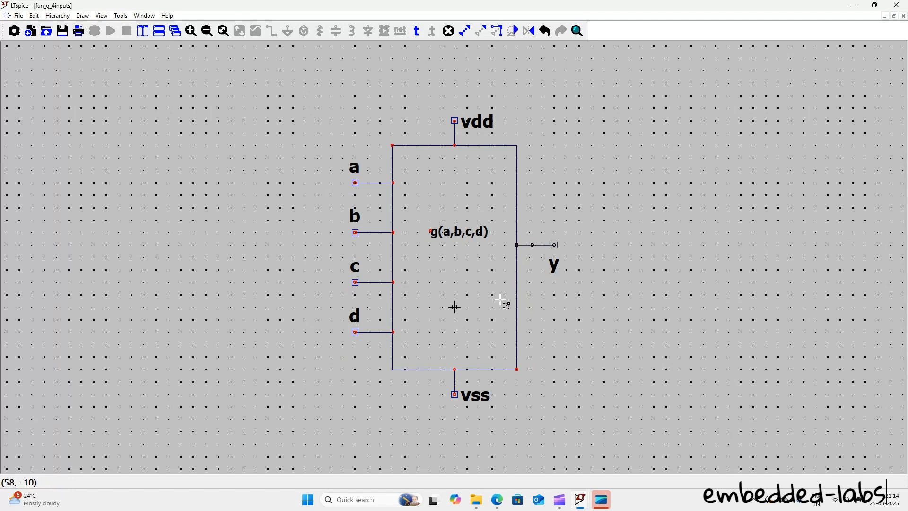
pyautogui.click(504, 313)
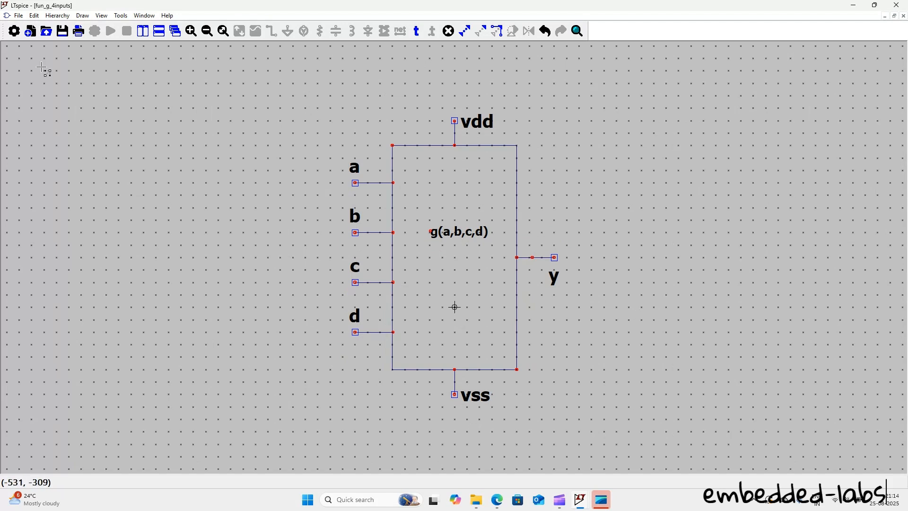
pyautogui.click(63, 32)
# Step: Move the g(a,b,c,d) label to the middle of the symbol body and close the symbol editor
pyautogui.click(497, 32)
pyautogui.moveTo(501, 221); pyautogui.dragTo(412, 260)
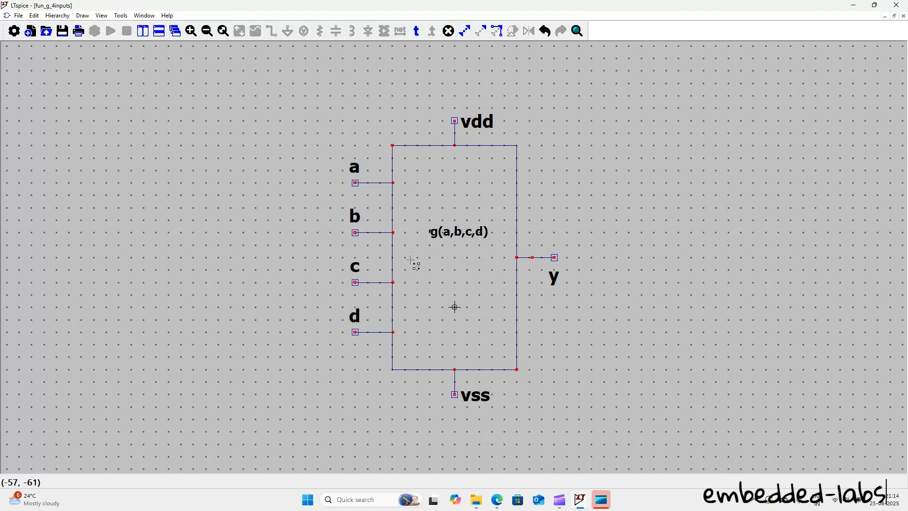
pyautogui.click(411, 284)
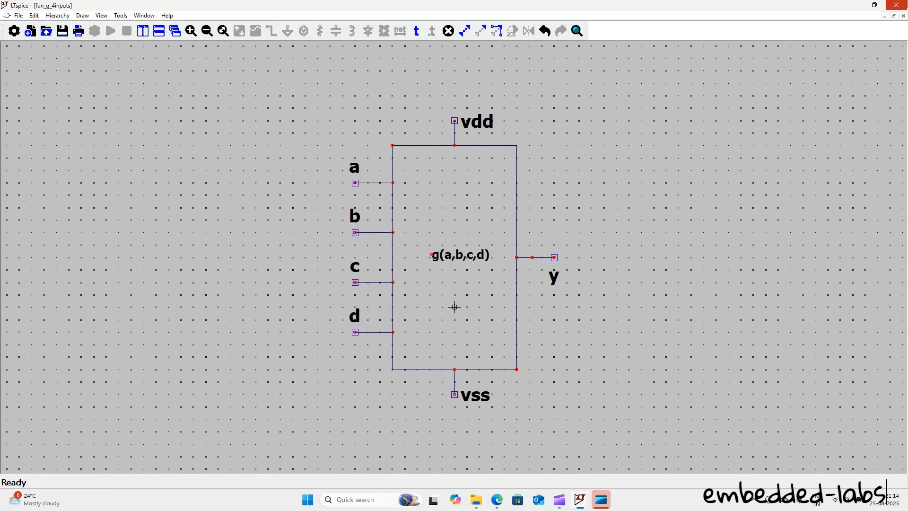
pyautogui.click(896, 5)
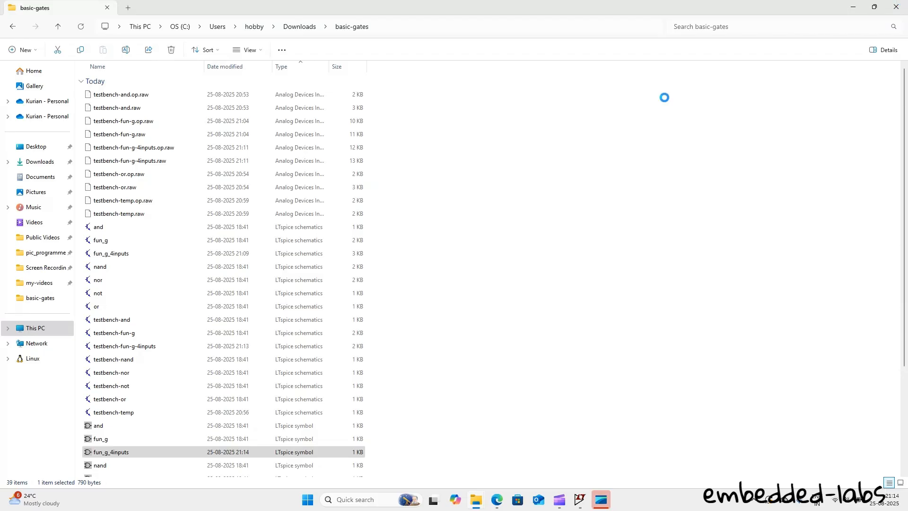
# Step: Reopen testbench-fun-g-4inputs from the basic-gates folder and move the .tran 1m directive further below the circuit
pyautogui.click(135, 346)
pyautogui.doubleClick(135, 349)
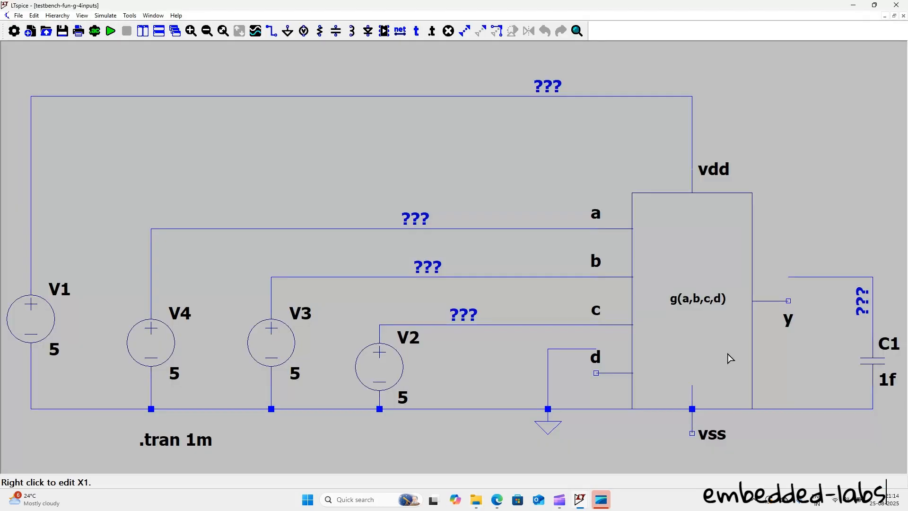
pyautogui.scroll(-5, 277, 351)
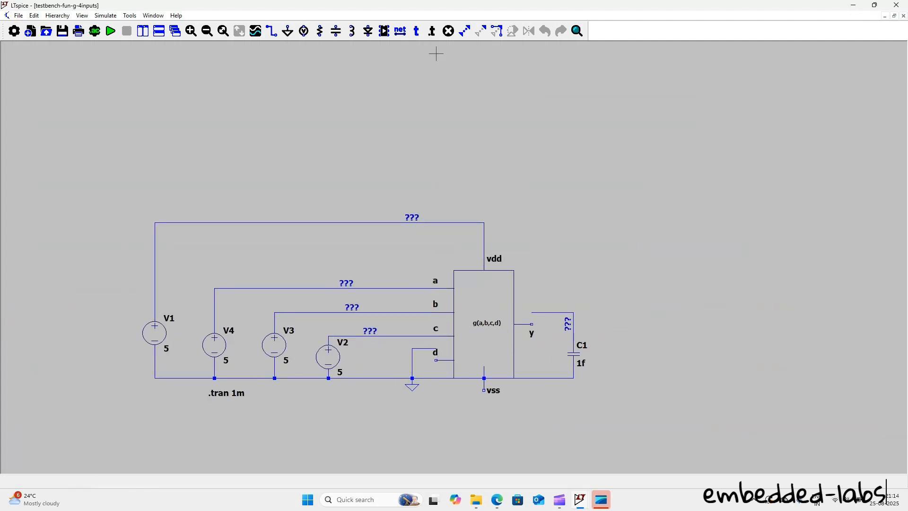
pyautogui.click(480, 32)
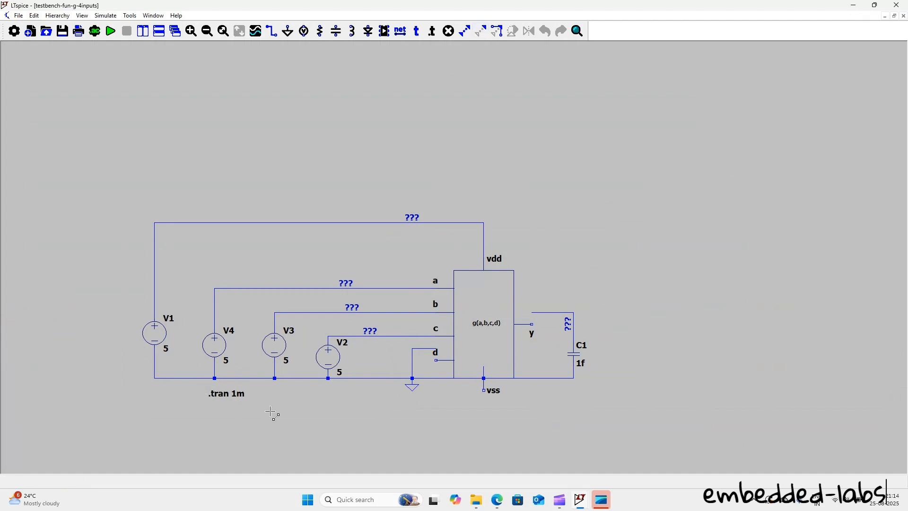
pyautogui.click(210, 394)
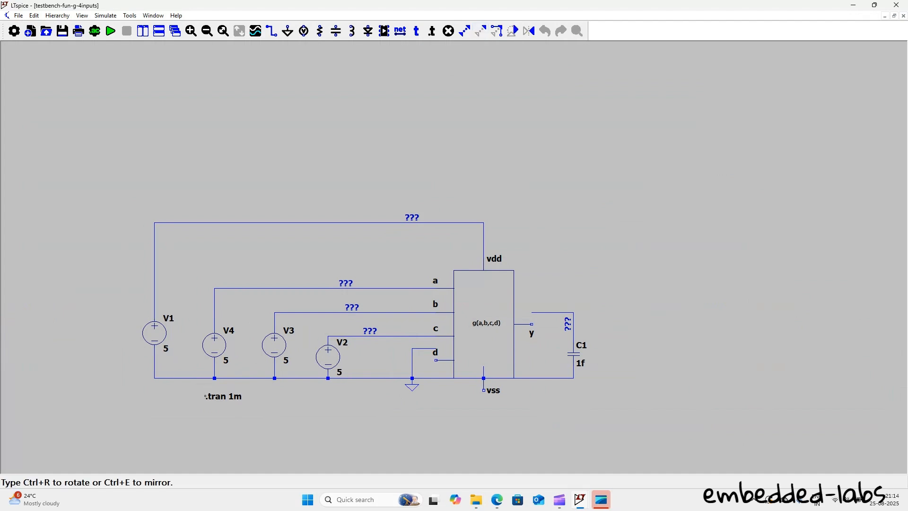
pyautogui.click(154, 423)
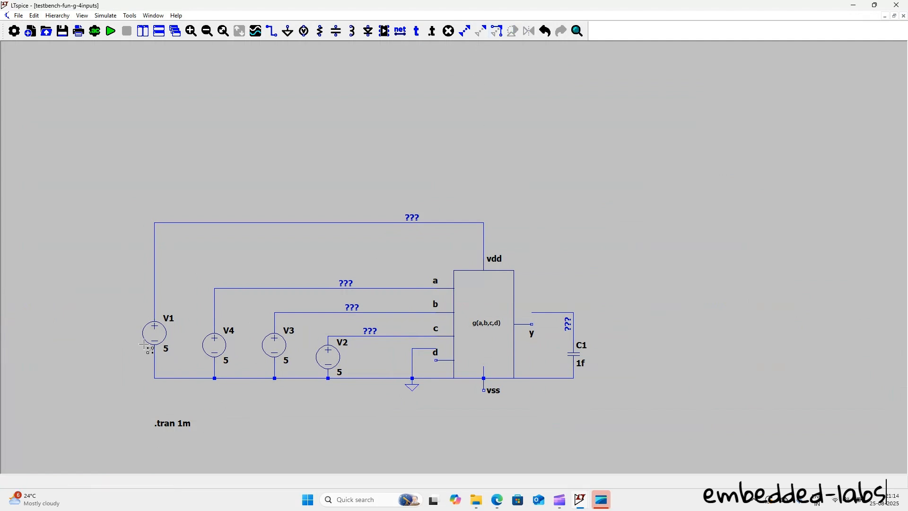
# Step: Move the ground rail and its ground symbol down to below the block's vss pin
pyautogui.click(482, 31)
pyautogui.moveTo(125, 366); pyautogui.dragTo(599, 388)
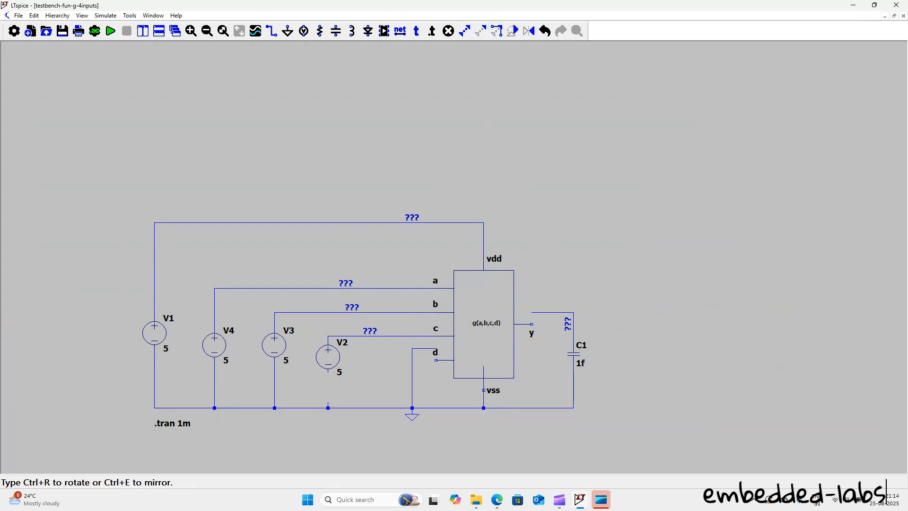
pyautogui.click(526, 395)
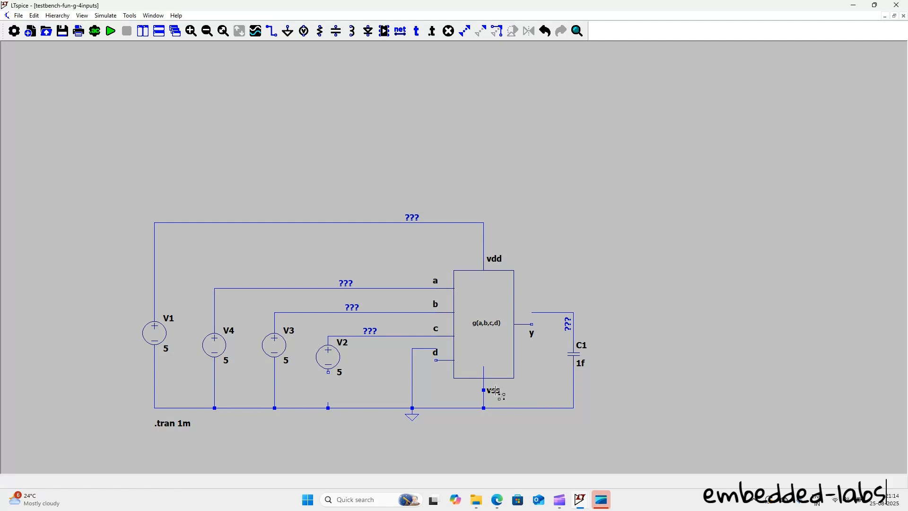
# Step: Delete the wire stub inside the block at vss, the old output wires above C1 and the old ground wires near input d
pyautogui.press('Delete')
pyautogui.click(483, 377)
pyautogui.click(557, 313)
pyautogui.click(572, 330)
pyautogui.click(414, 354)
pyautogui.click(418, 349)
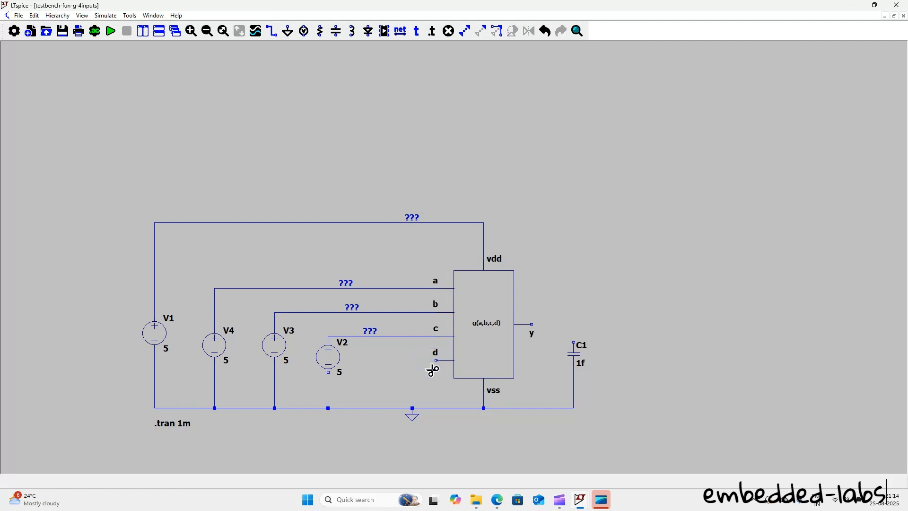
# Step: Wire input d to the ground rail at the ground symbol and output y to the upper terminal of C1
pyautogui.click(271, 30)
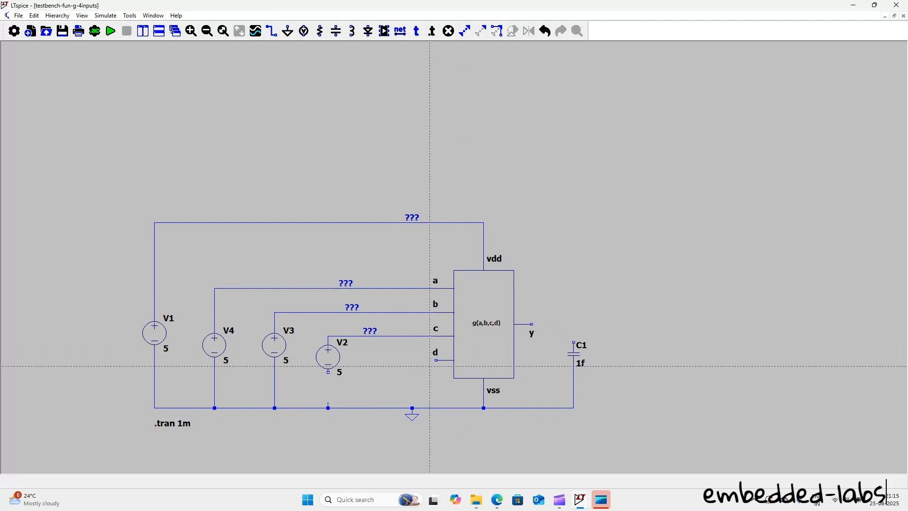
pyautogui.click(436, 360)
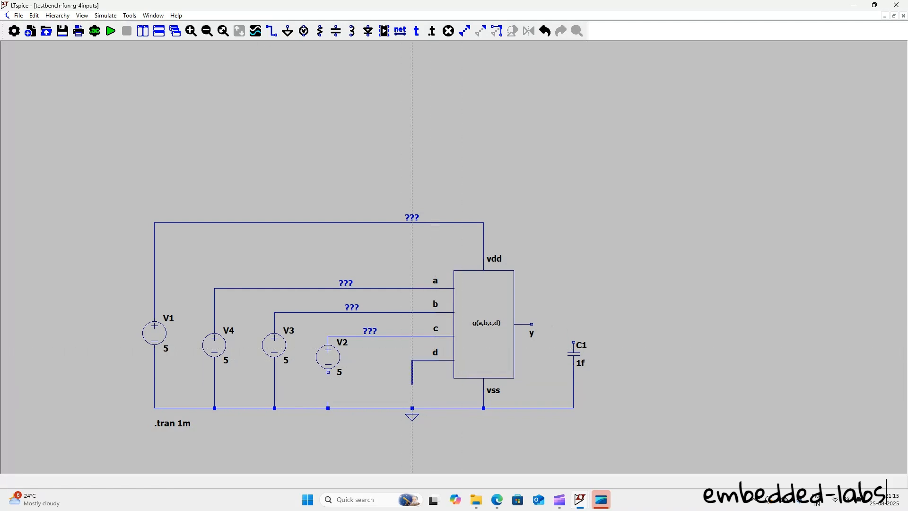
pyautogui.click(412, 408)
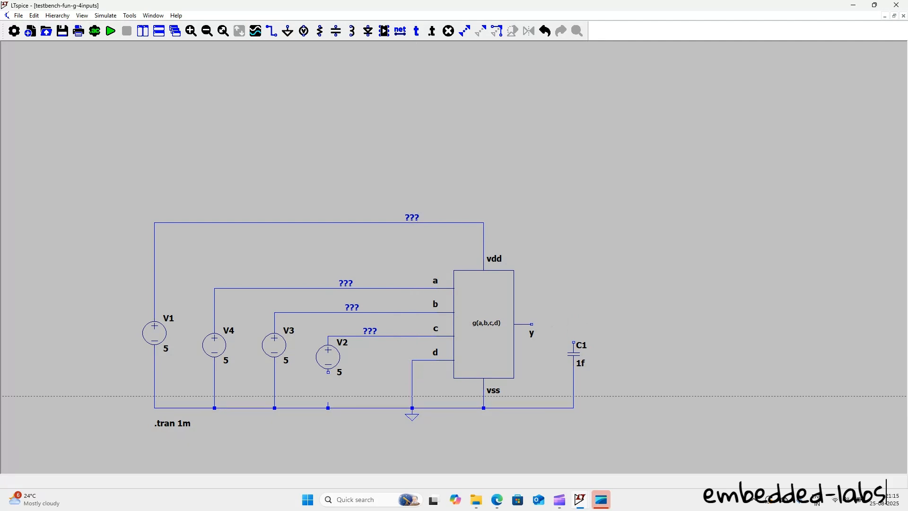
pyautogui.click(531, 325)
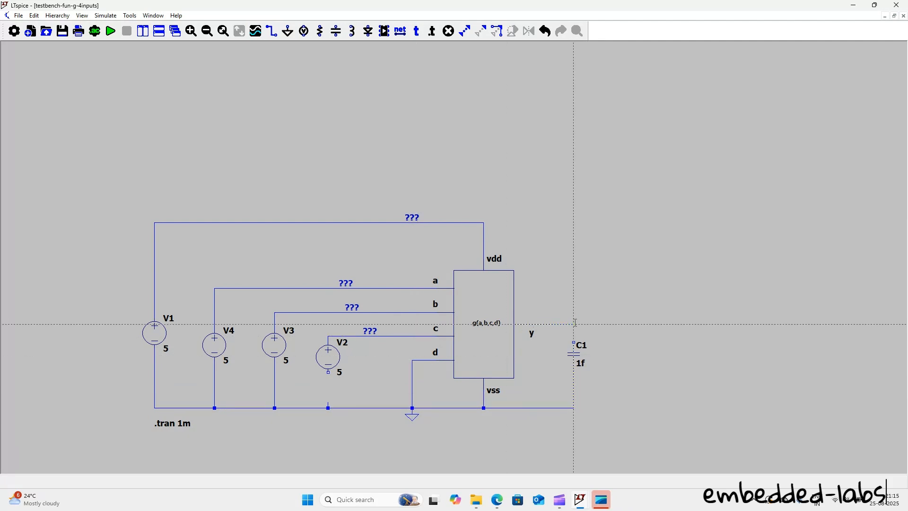
pyautogui.click(573, 341)
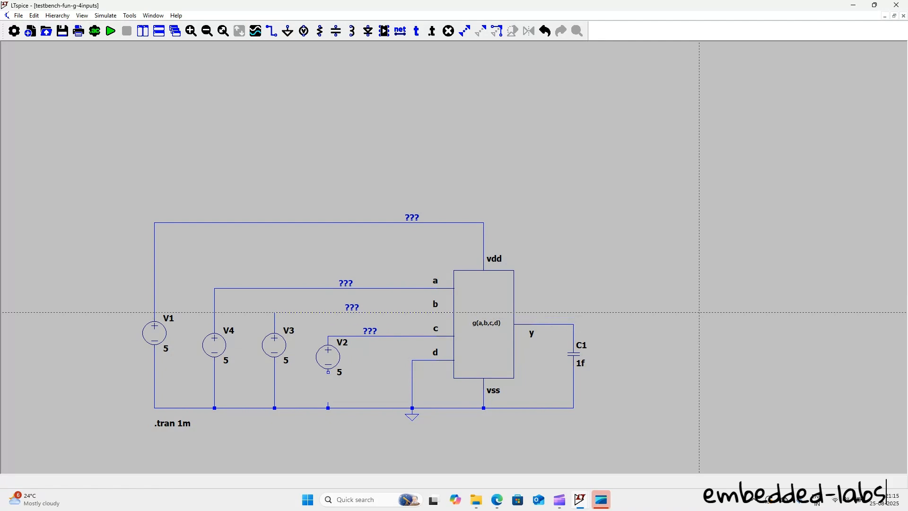
# Step: Delete the vertical wire between input d and ground and place a copy of the 5 V source V2 in the gap
pyautogui.press('Escape')
pyautogui.press('Delete')
pyautogui.click(411, 386)
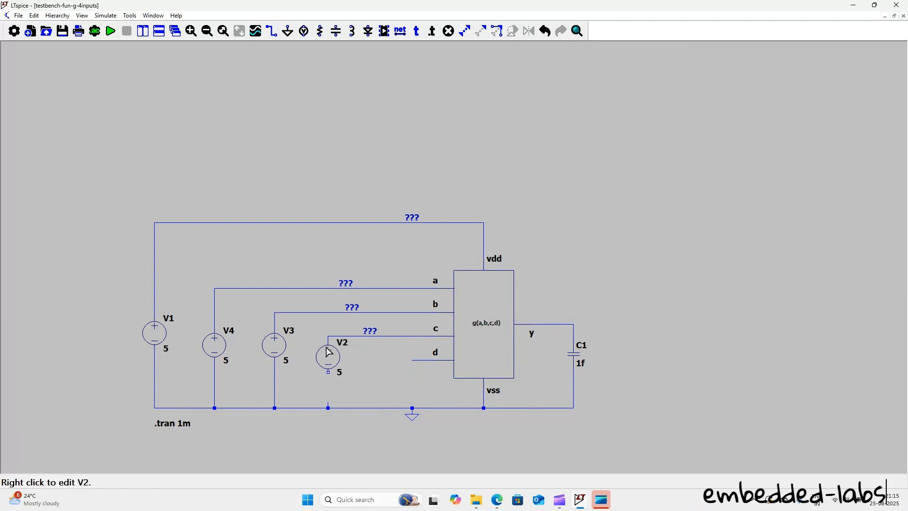
pyautogui.moveTo(305, 336); pyautogui.dragTo(370, 393)
pyautogui.click(428, 405)
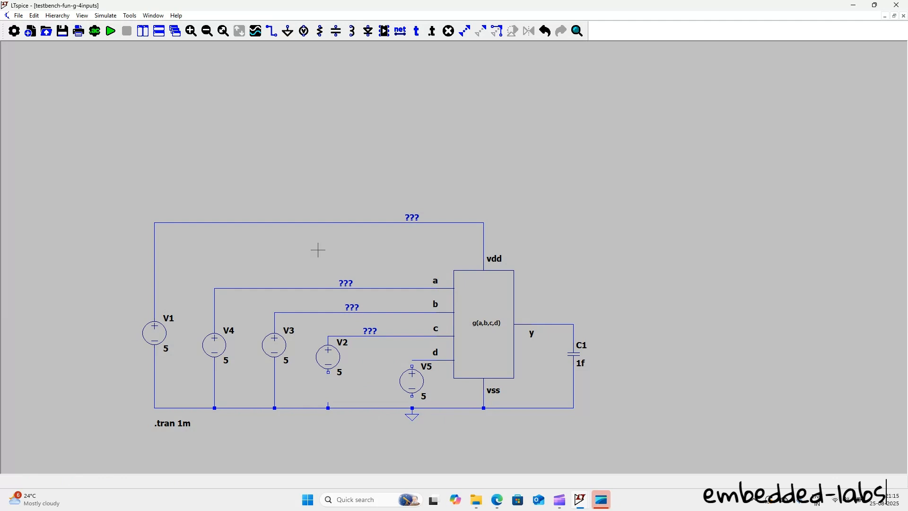
# Step: Wire V2's lower terminal to the ground rail, and connect V5 between input d and the ground rail
pyautogui.click(274, 35)
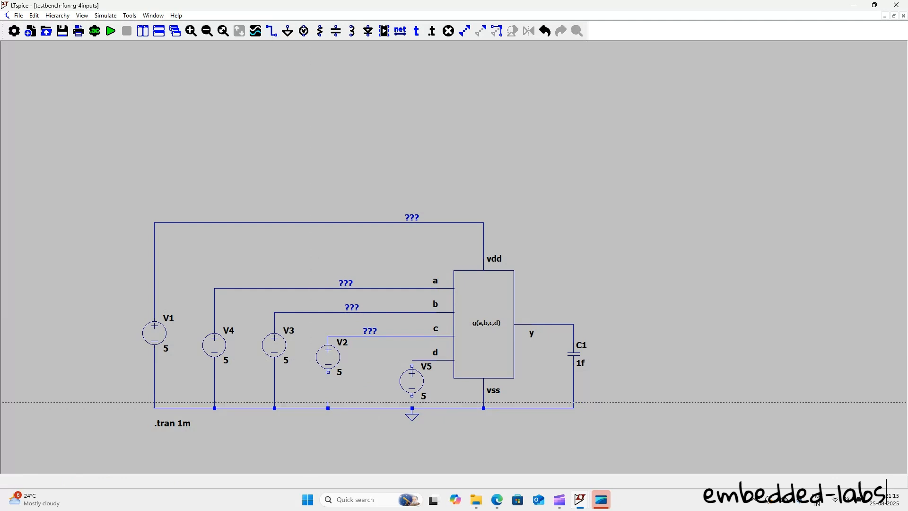
pyautogui.click(328, 414)
pyautogui.rightClick(364, 396)
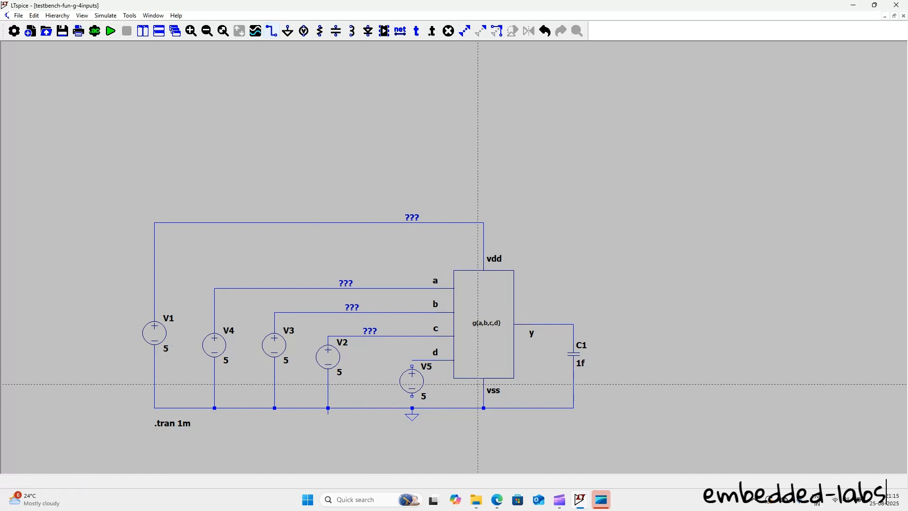
pyautogui.scroll(-1, 412, 396)
pyautogui.click(412, 366)
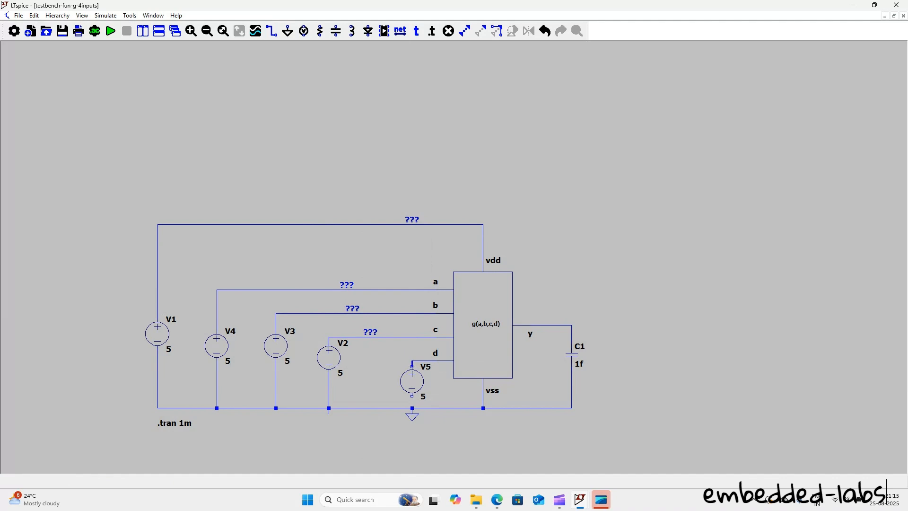
pyautogui.click(411, 395)
pyautogui.click(411, 407)
# Step: Delete the short wire stub protruding below the ground rail under V2
pyautogui.press('Delete')
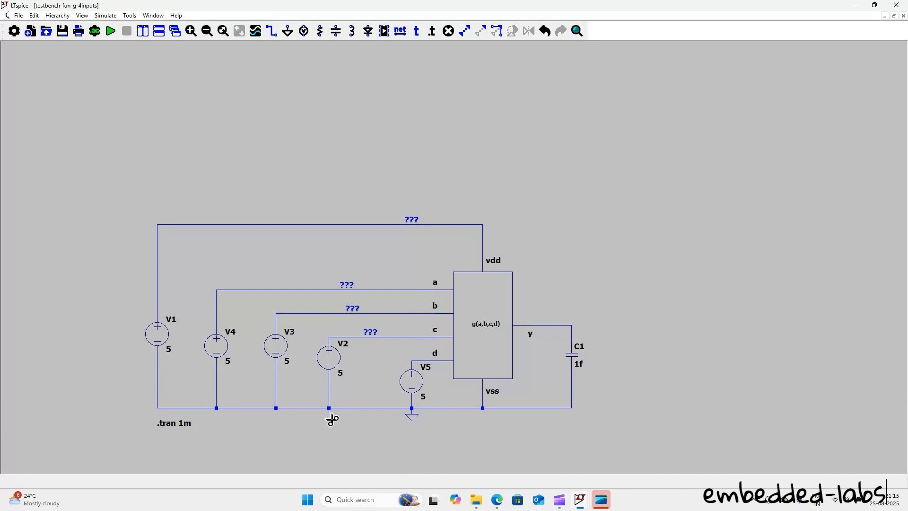
pyautogui.click(330, 415)
pyautogui.press('Escape')
# Step: Accept V5's DC value of 5 V, run the transient simulation and plot the voltage at output y
pyautogui.rightClick(414, 383)
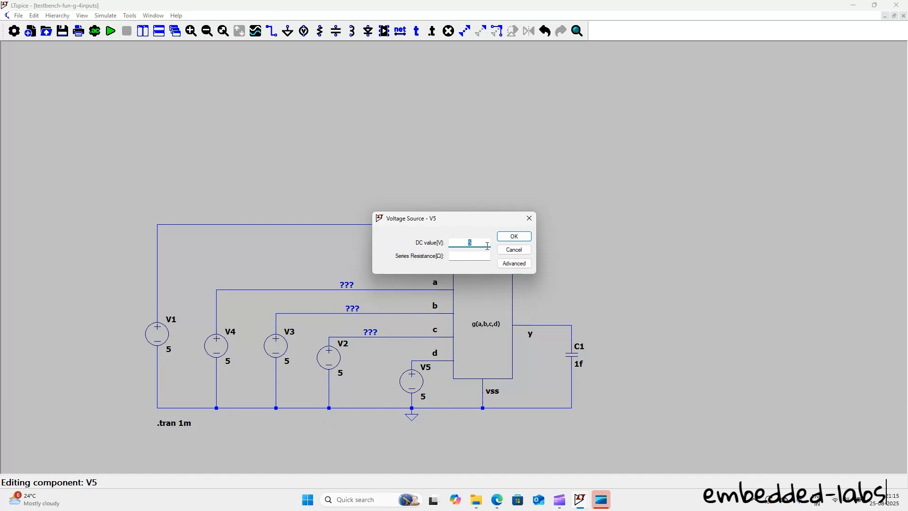
pyautogui.click(508, 238)
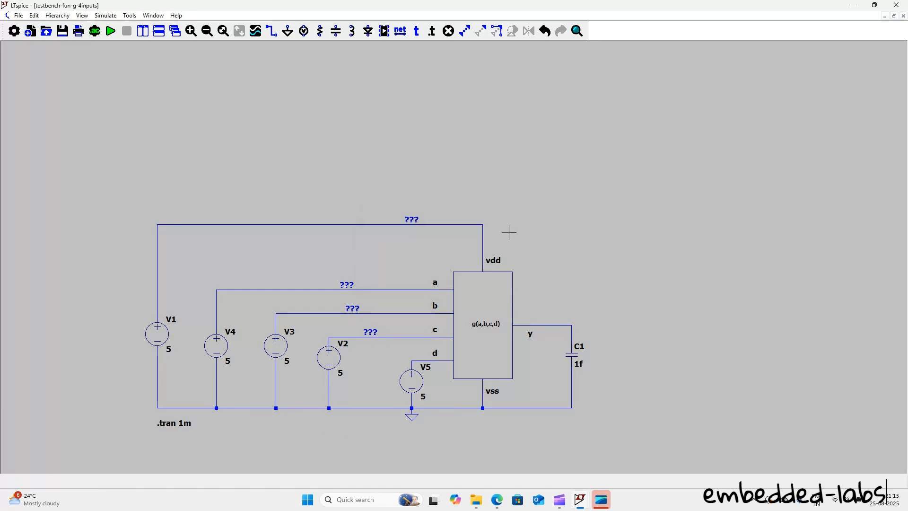
pyautogui.click(110, 31)
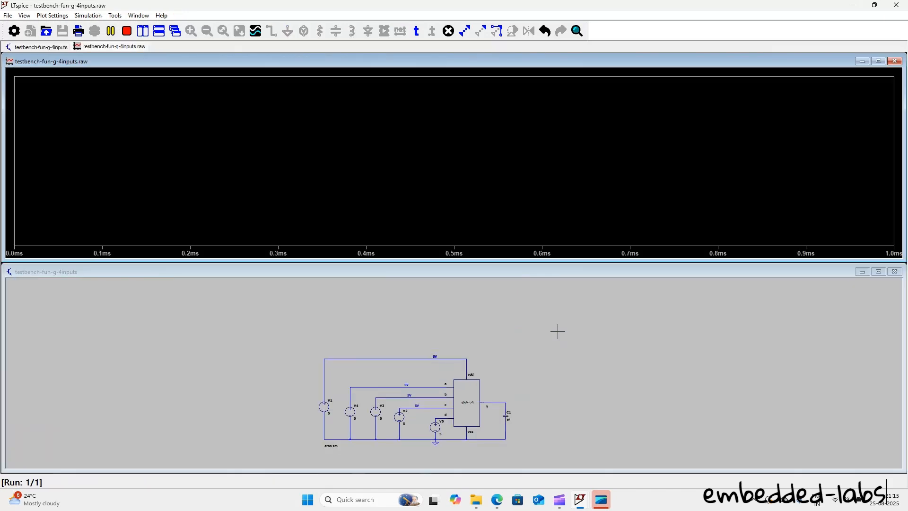
pyautogui.click(504, 399)
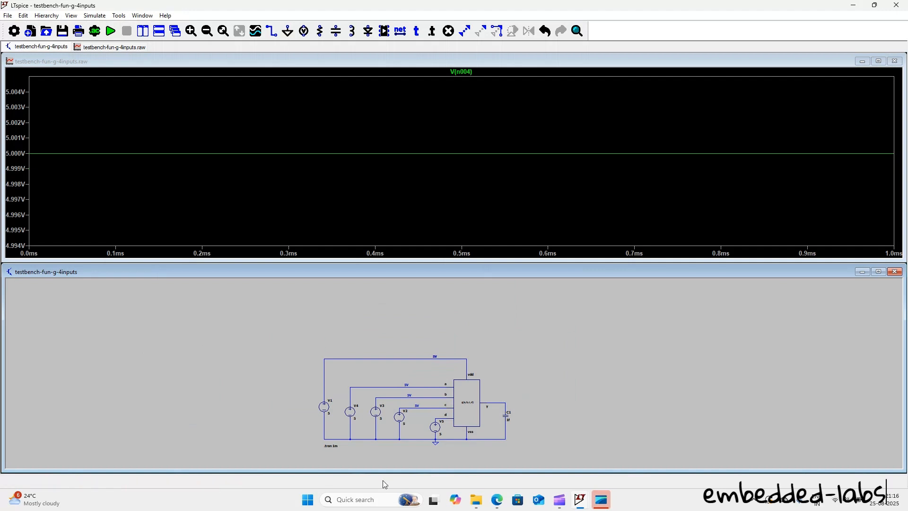
# Step: Open the g(a,b,c,d) block's underlying schematic to examine its gate logic, and close it
pyautogui.click(467, 419)
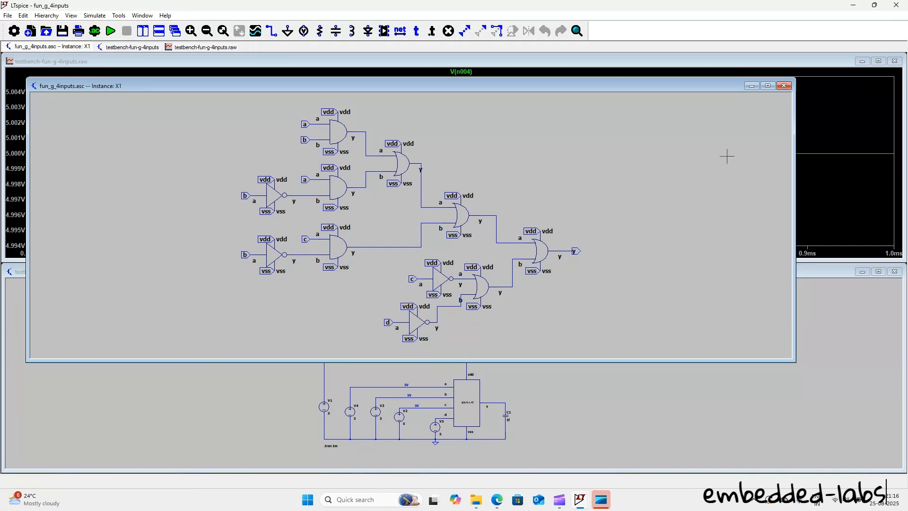
pyautogui.click(783, 86)
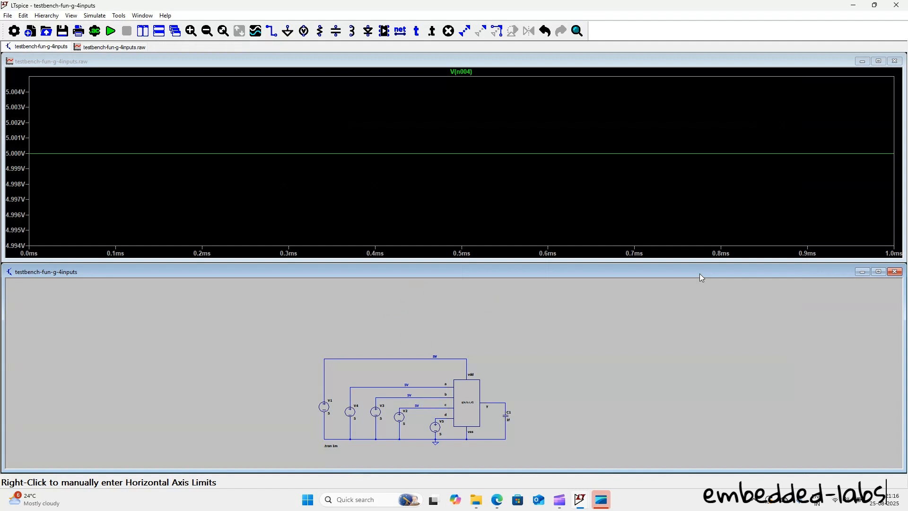
pyautogui.click(559, 499)
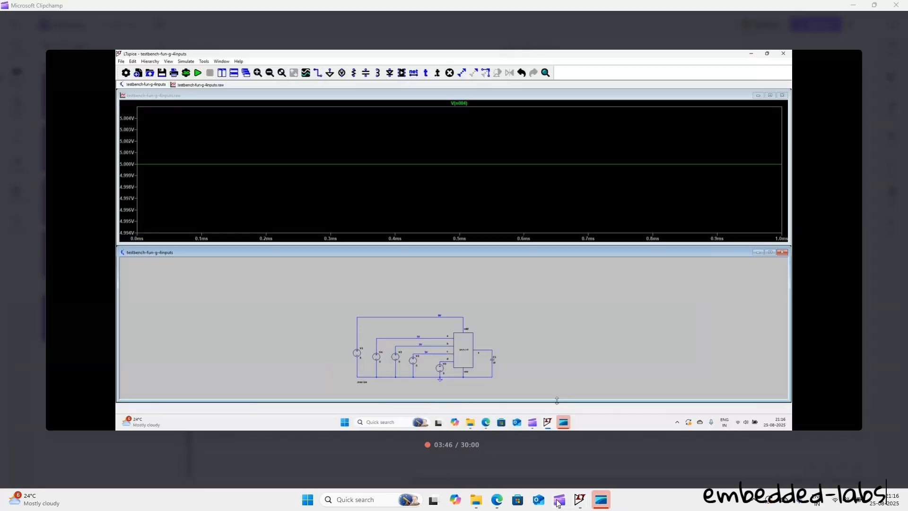